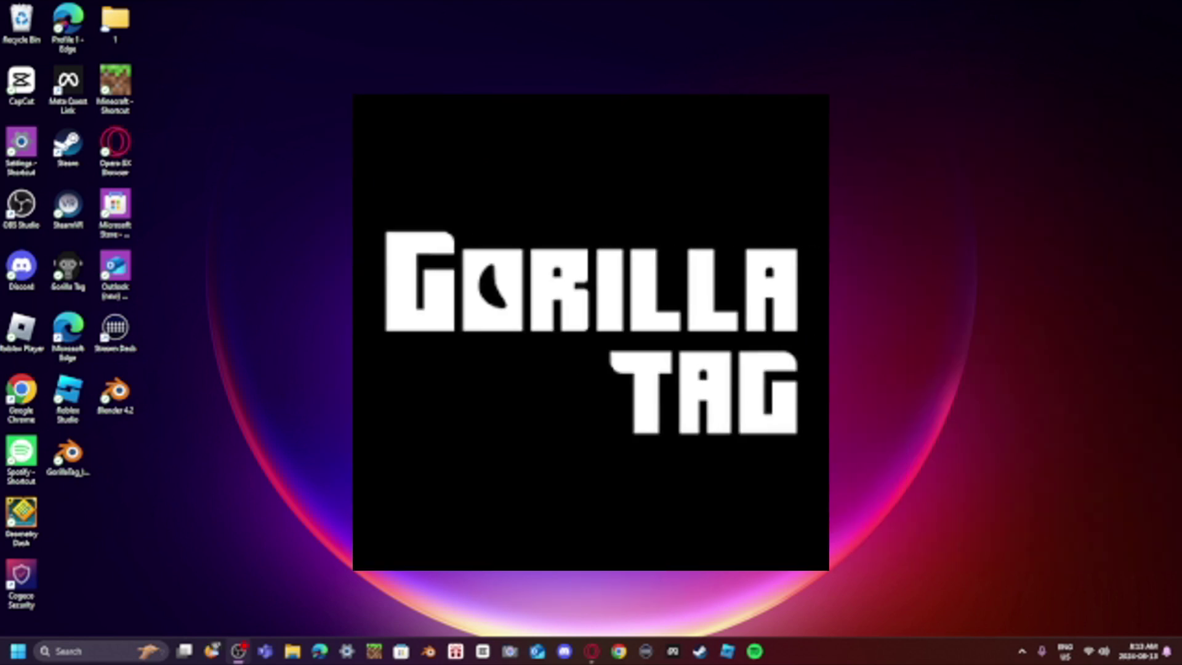
- Open the GorillaTag_IK_Rig file and orbit the gorilla in Material Preview shading
{"action": "left_click", "coordinate": [83, 454]}
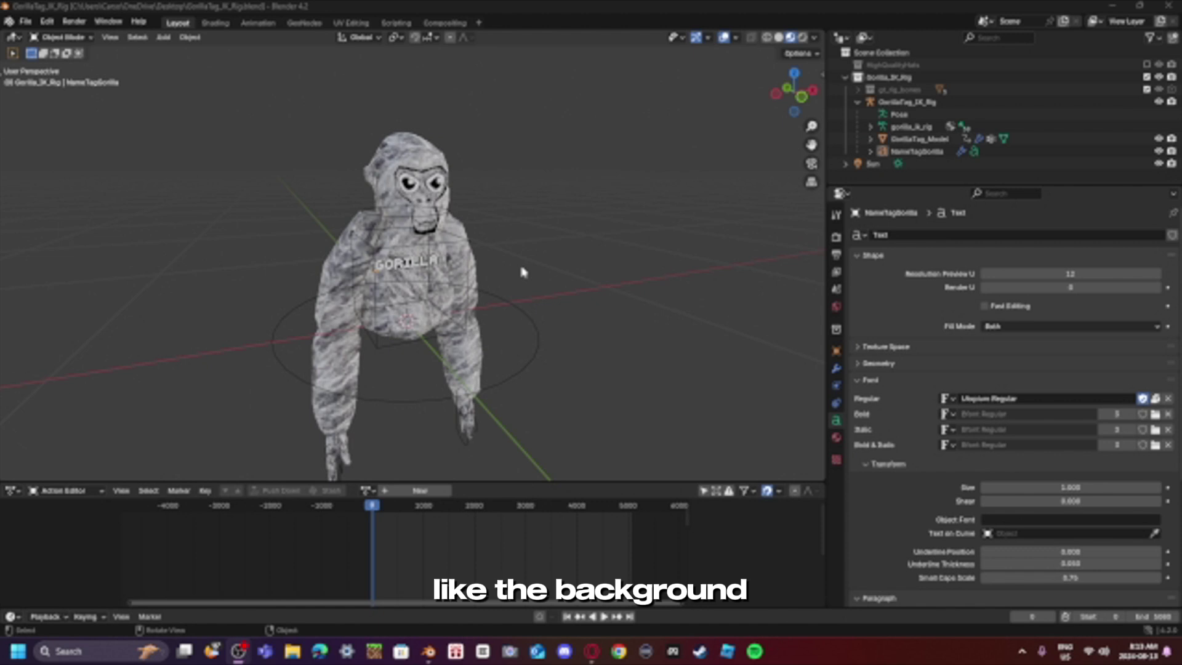
{"action": "left_click", "coordinate": [802, 37]}
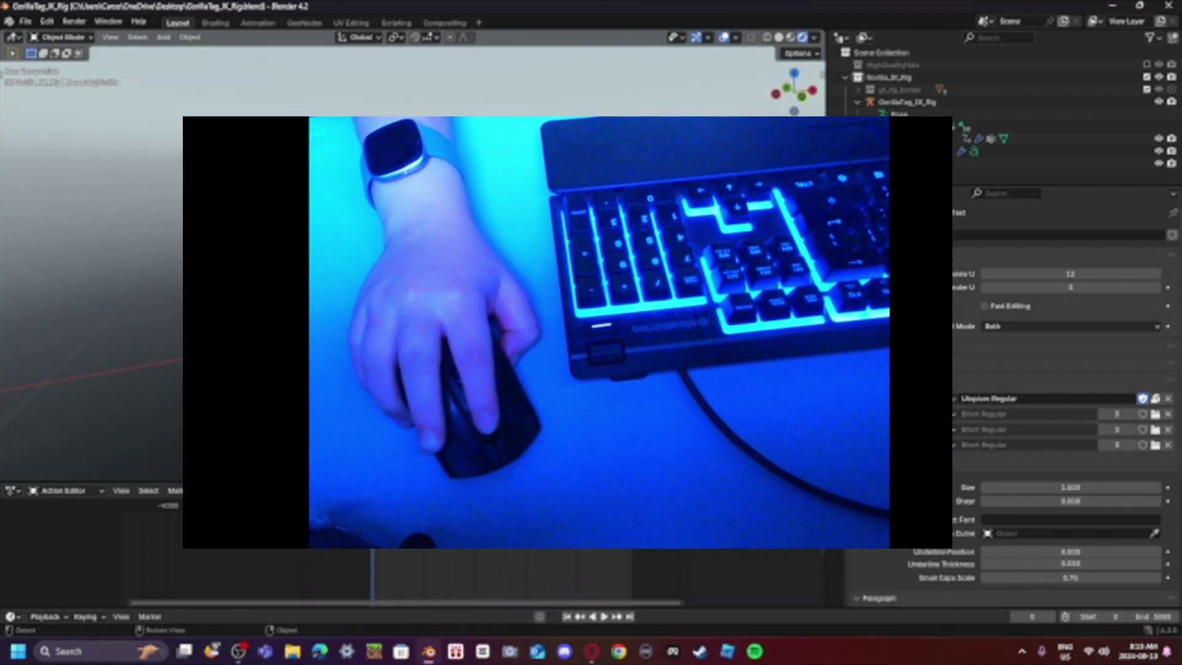
{"action": "middle_click_drag", "start_coordinate": [412, 308], "coordinate": [553, 265]}
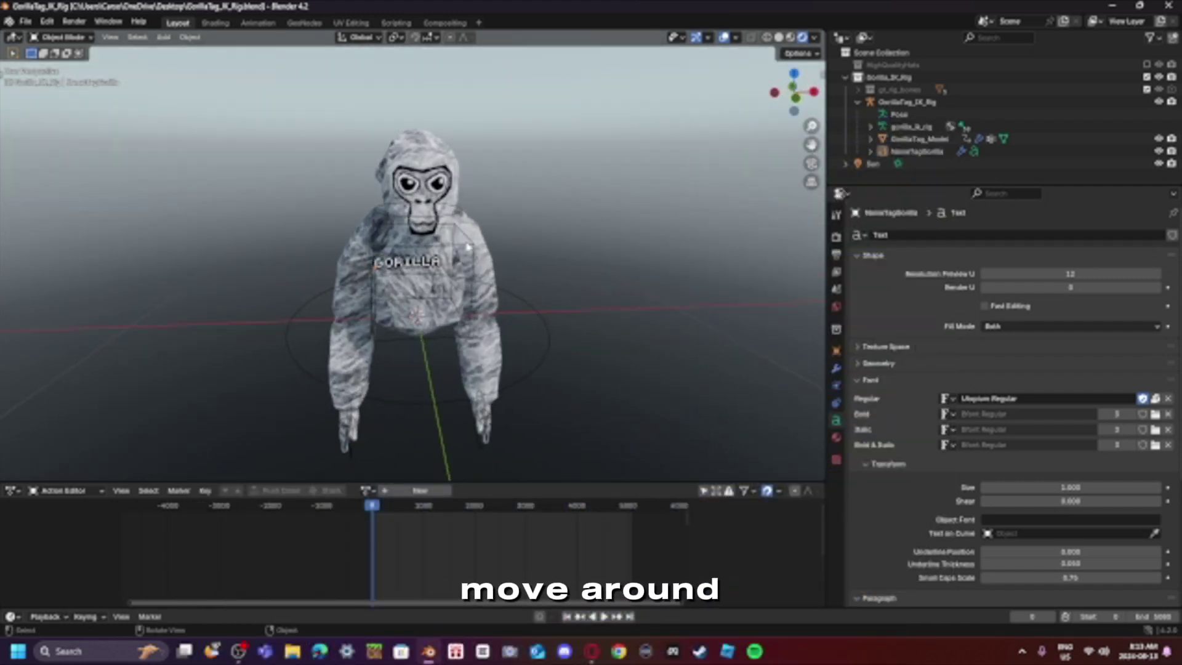
- Replace the GORILLA text on the chest nametag with the player's name in Edit Mode
{"action": "left_click", "coordinate": [411, 270]}
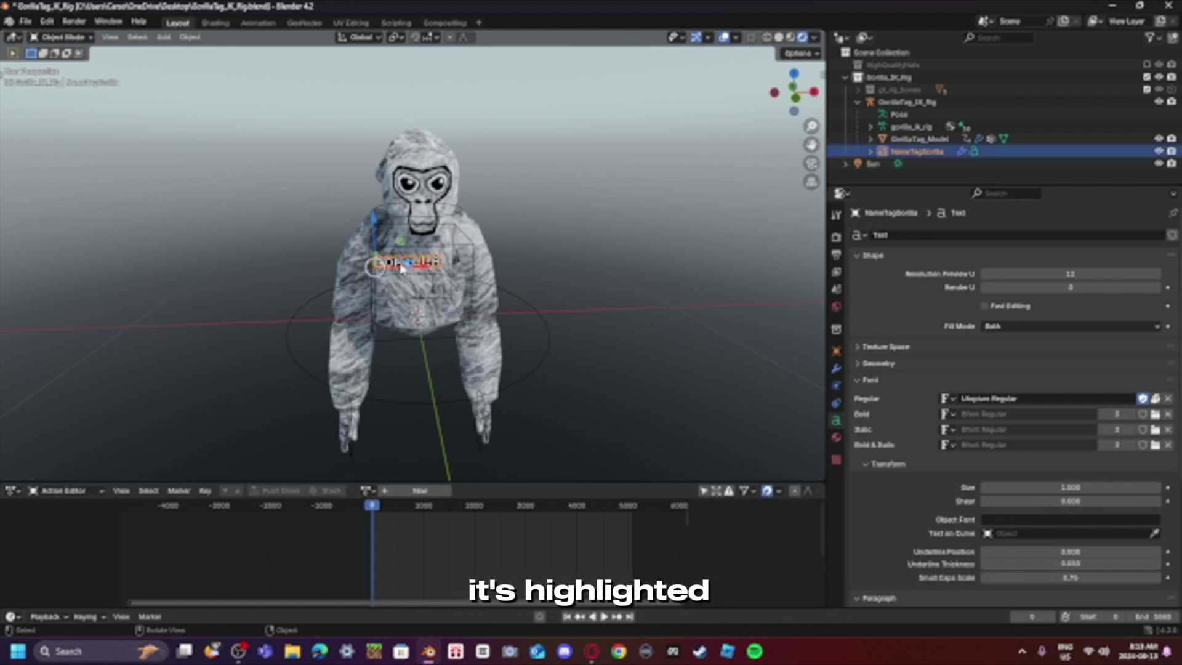
{"action": "left_click", "coordinate": [62, 37]}
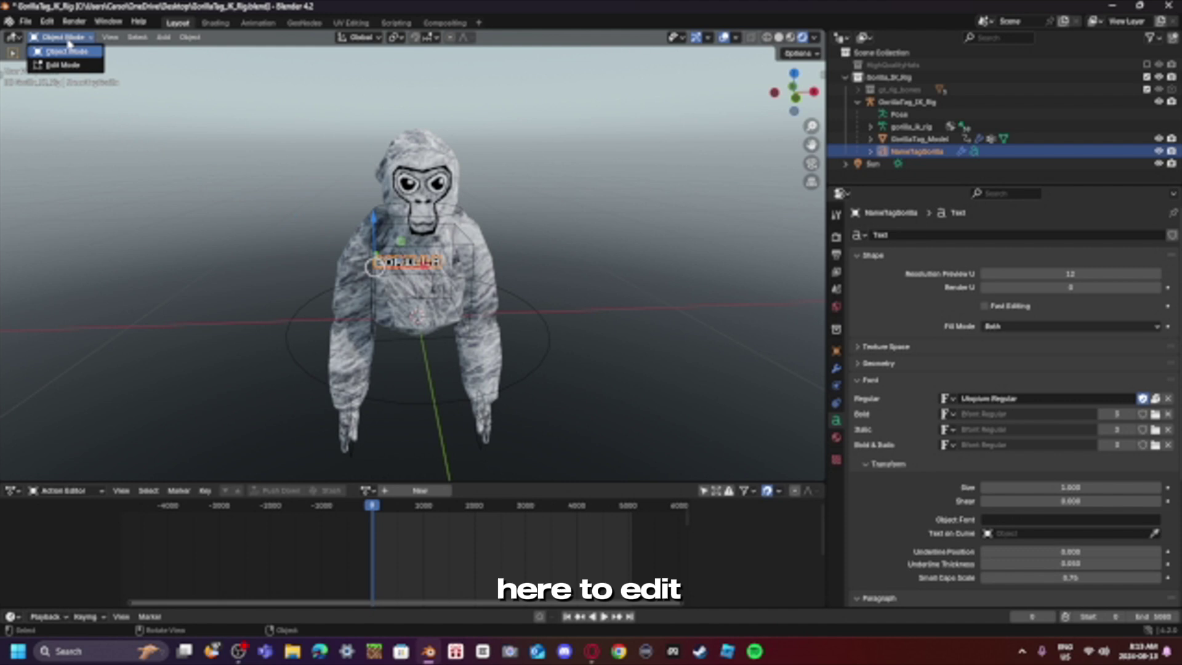
{"action": "left_click", "coordinate": [59, 63]}
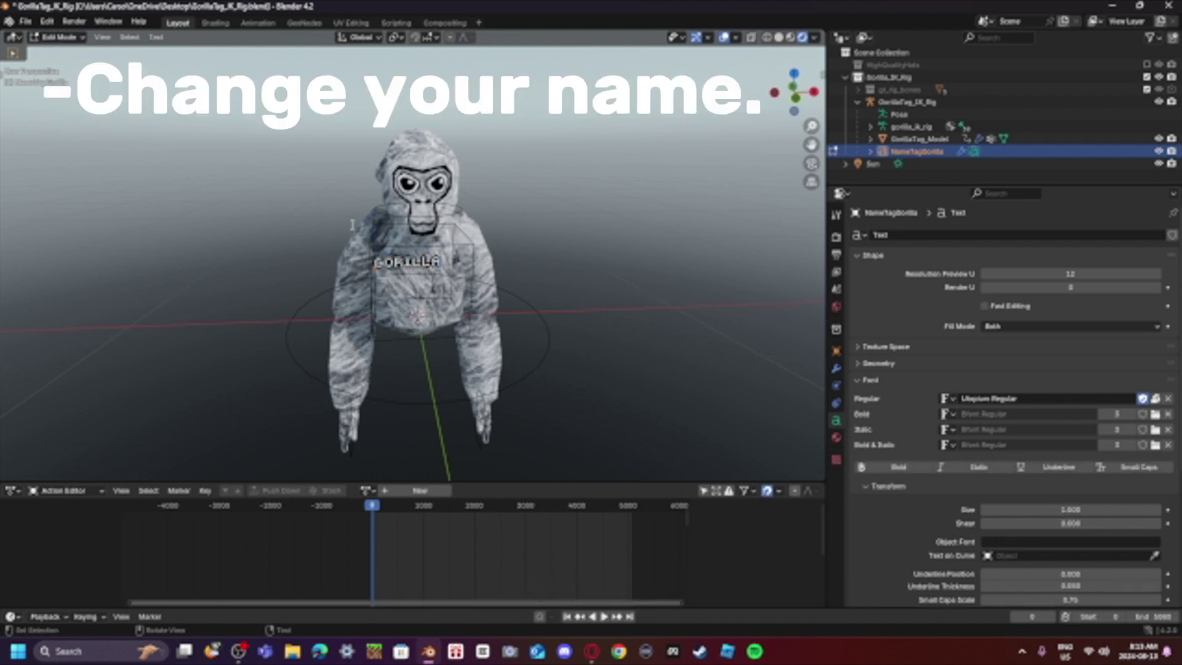
{"action": "key", "text": "BackSpace"}
{"action": "key", "text": "BackSpace"}
{"action": "key", "text": "BackSpace"}
{"action": "key", "text": "BackSpace"}
{"action": "key", "text": "BackSpace"}
{"action": "key", "text": "BackSpace"}
{"action": "key", "text": "BackSpace"}
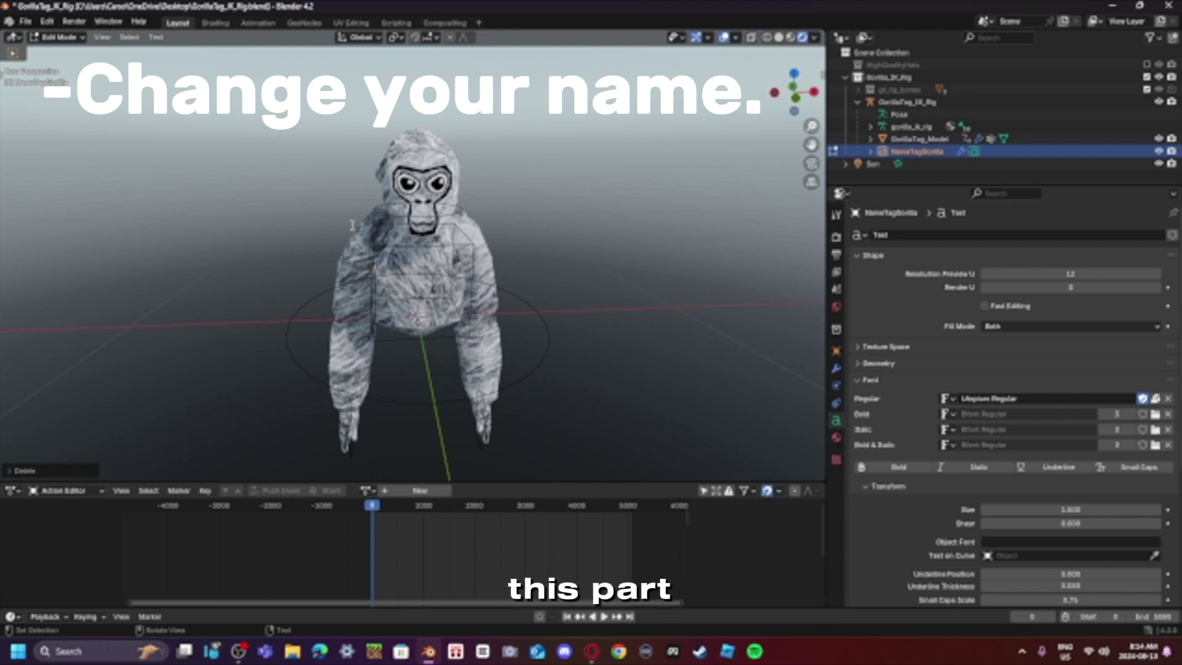
{"action": "type", "text": "CAR-VR"}
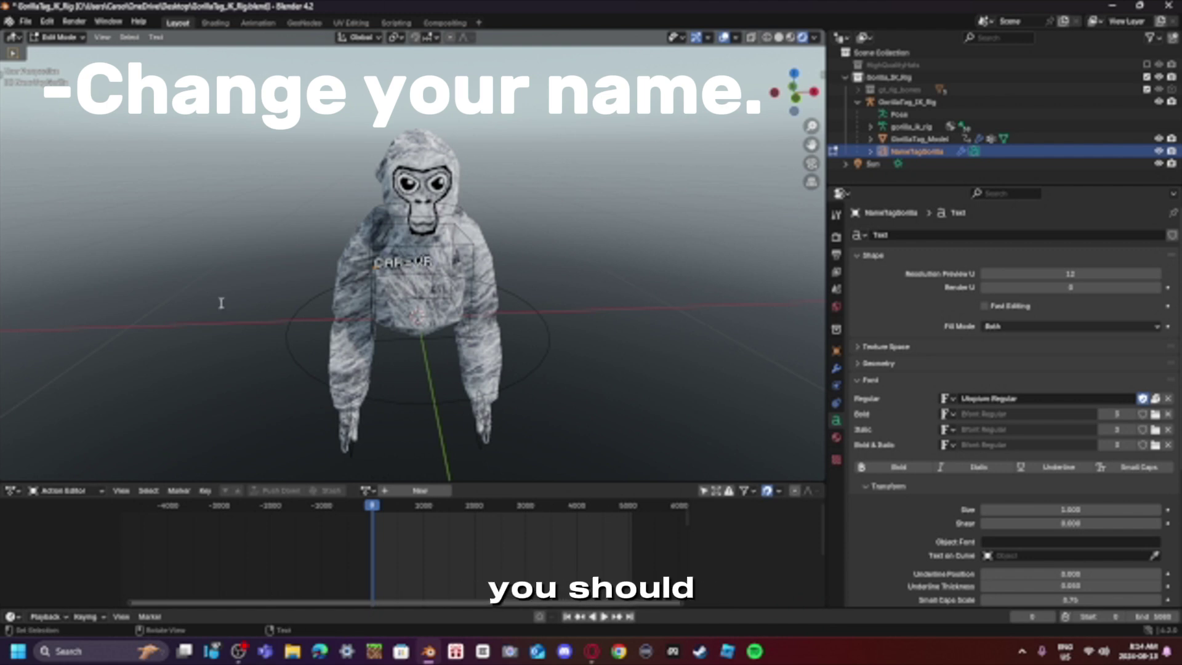
{"action": "left_click", "coordinate": [54, 38]}
- Set the gorilla's Primary_ColorFur PrimaryColor to bright cyan-blue using the colour wheel
{"action": "left_click", "coordinate": [61, 52]}
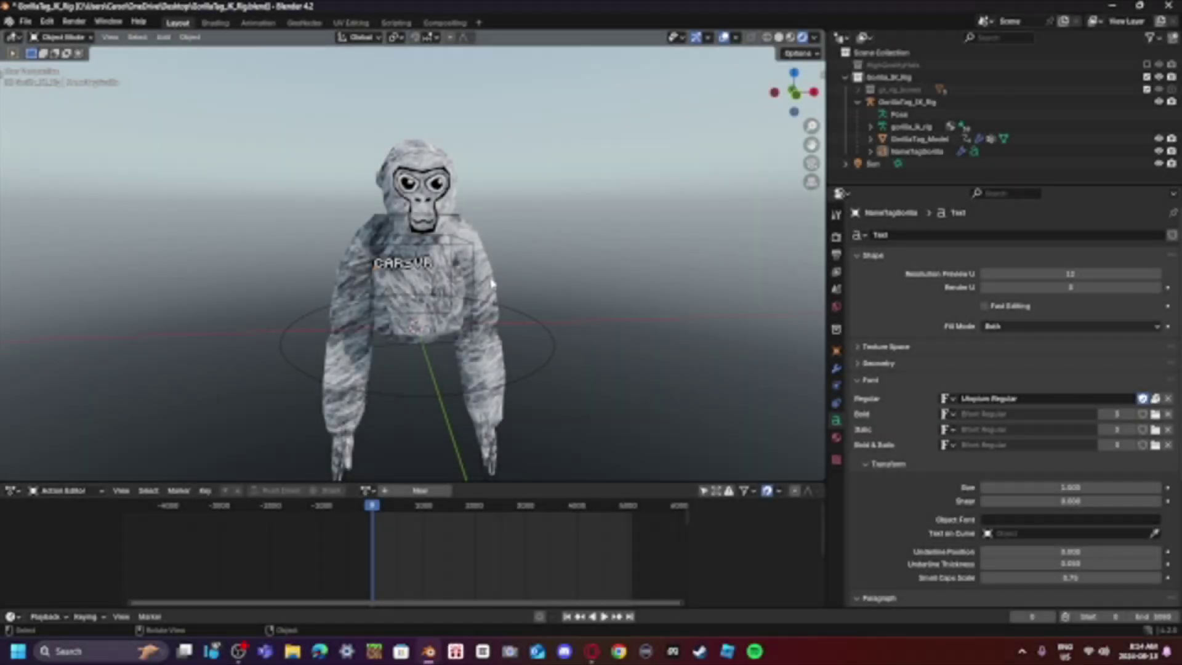
{"action": "left_click", "coordinate": [493, 283]}
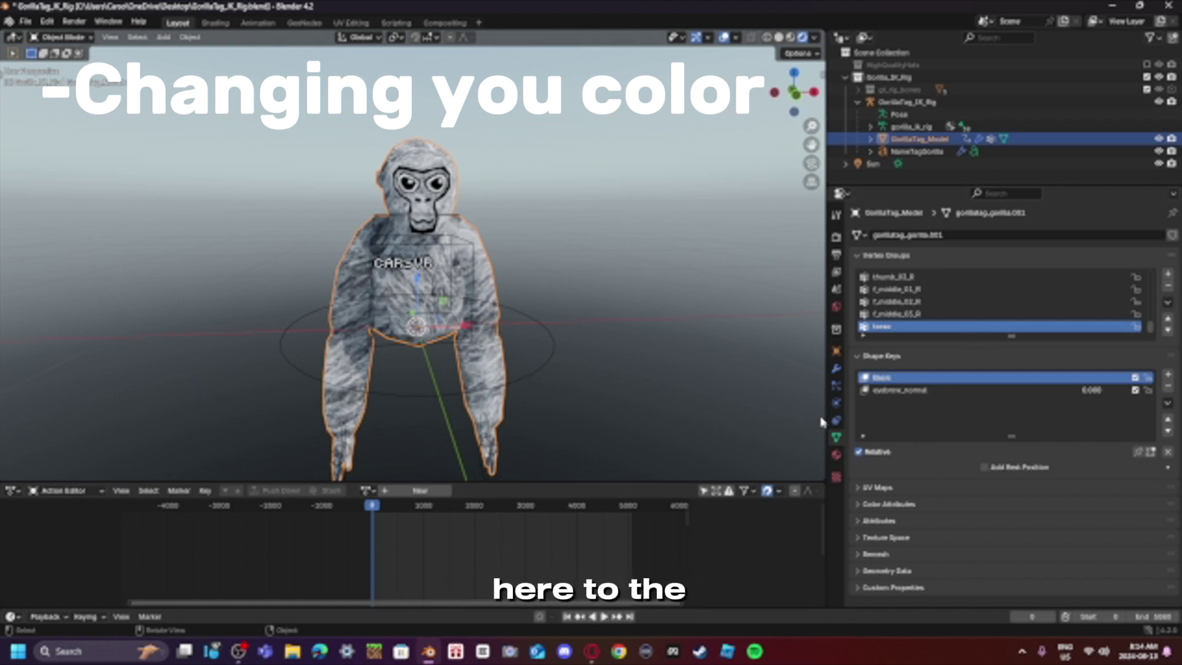
{"action": "left_click", "coordinate": [836, 455]}
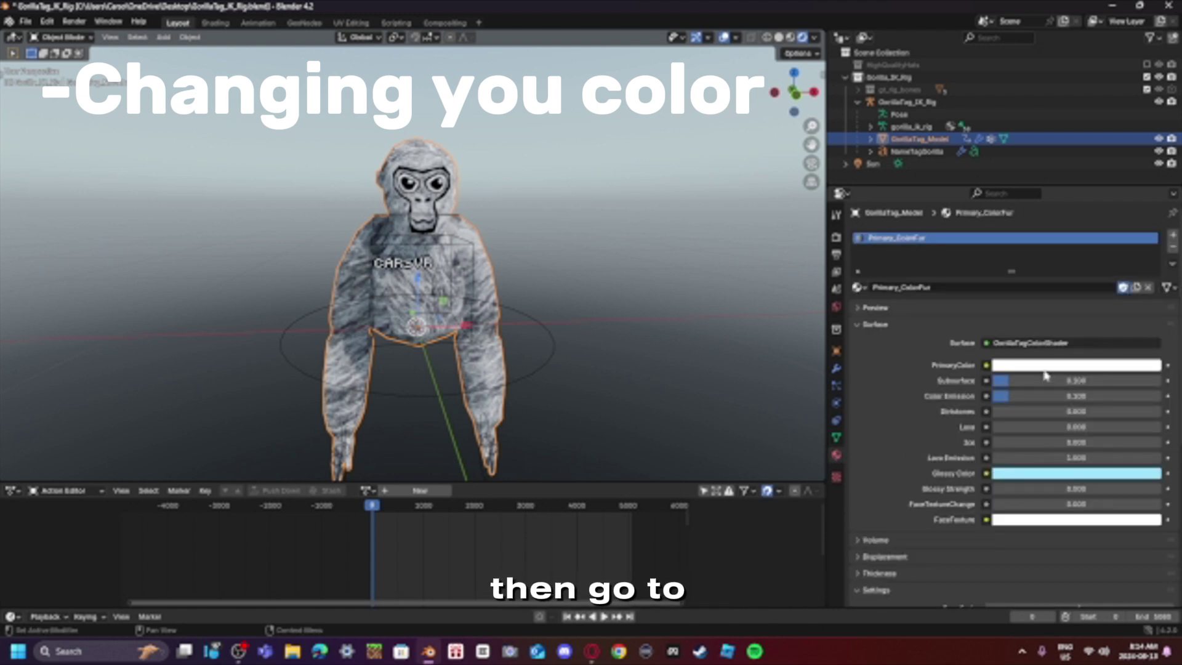
{"action": "left_click", "coordinate": [1072, 367]}
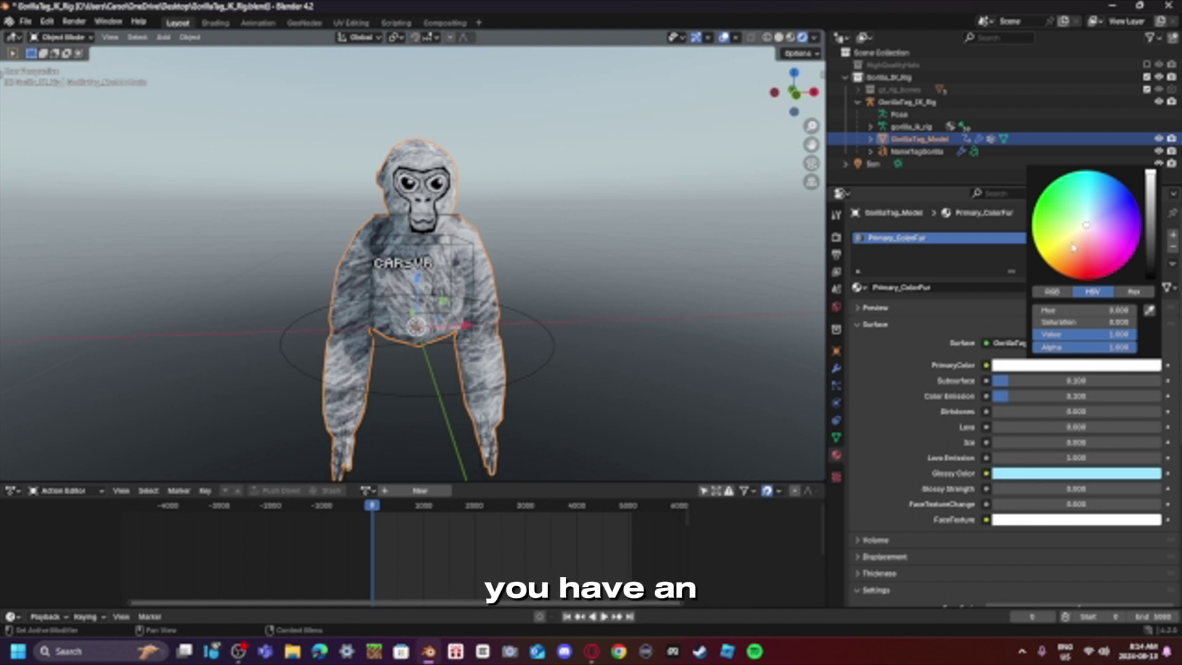
{"action": "left_click", "coordinate": [1065, 292]}
{"action": "left_click", "coordinate": [1089, 291]}
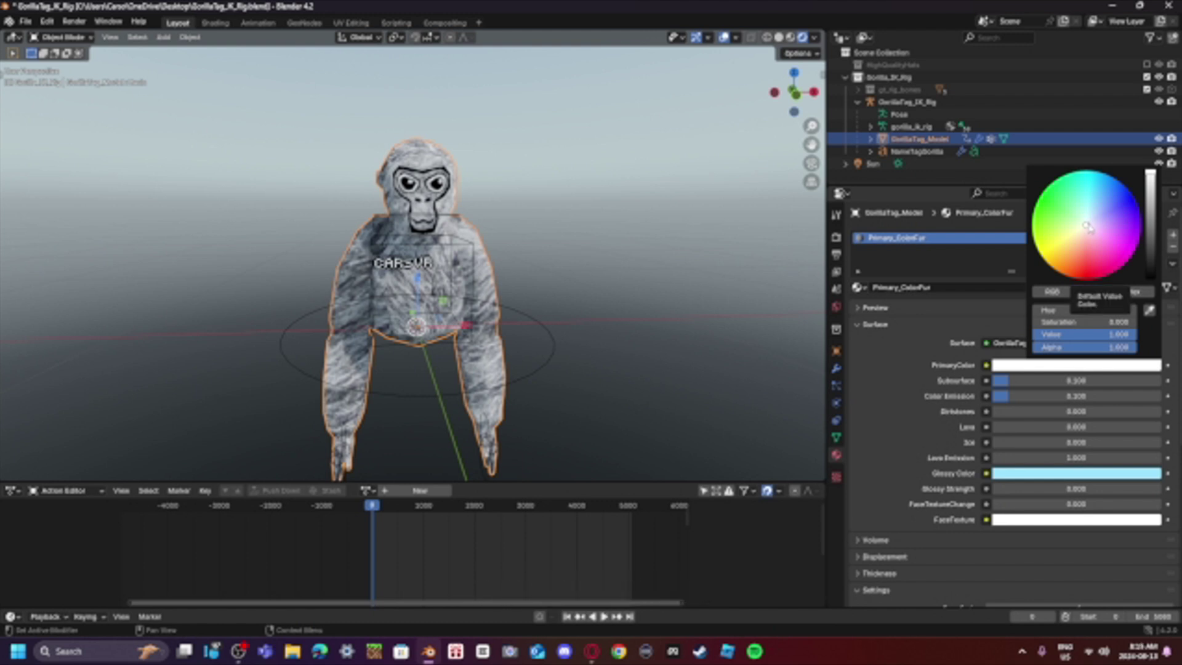
{"action": "left_click_drag", "start_coordinate": [1088, 228], "coordinate": [1100, 173]}
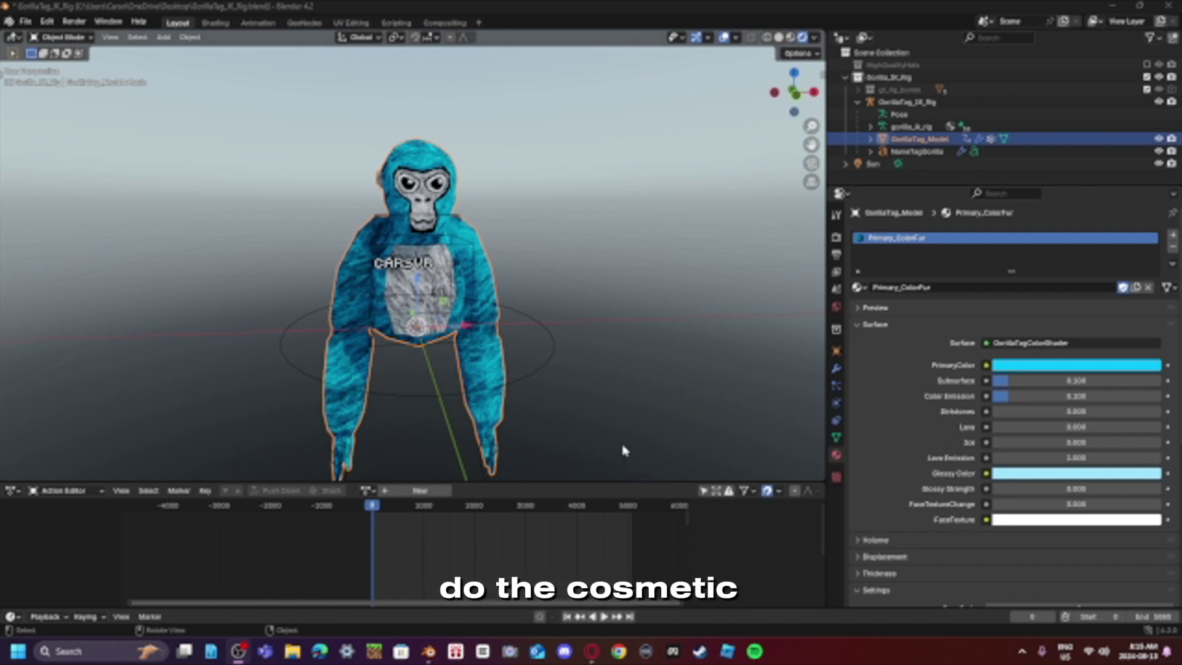
- Put the GorillaTag_IK_Rig armature into Pose Mode
{"action": "left_click", "coordinate": [496, 349]}
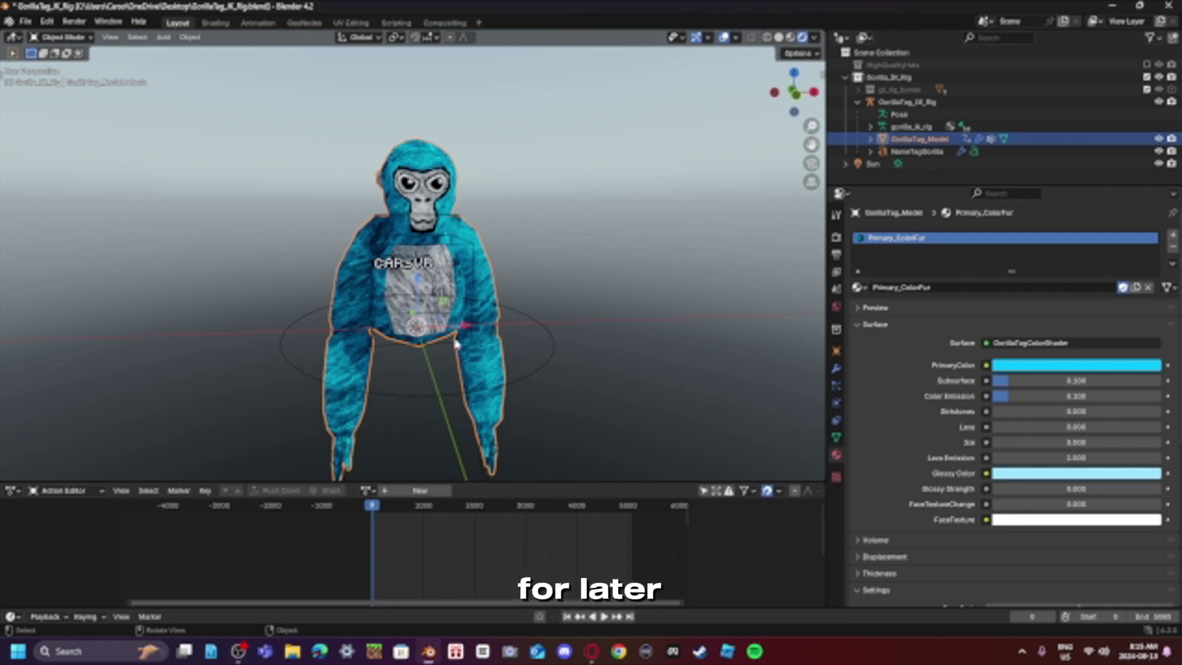
{"action": "left_click", "coordinate": [420, 403]}
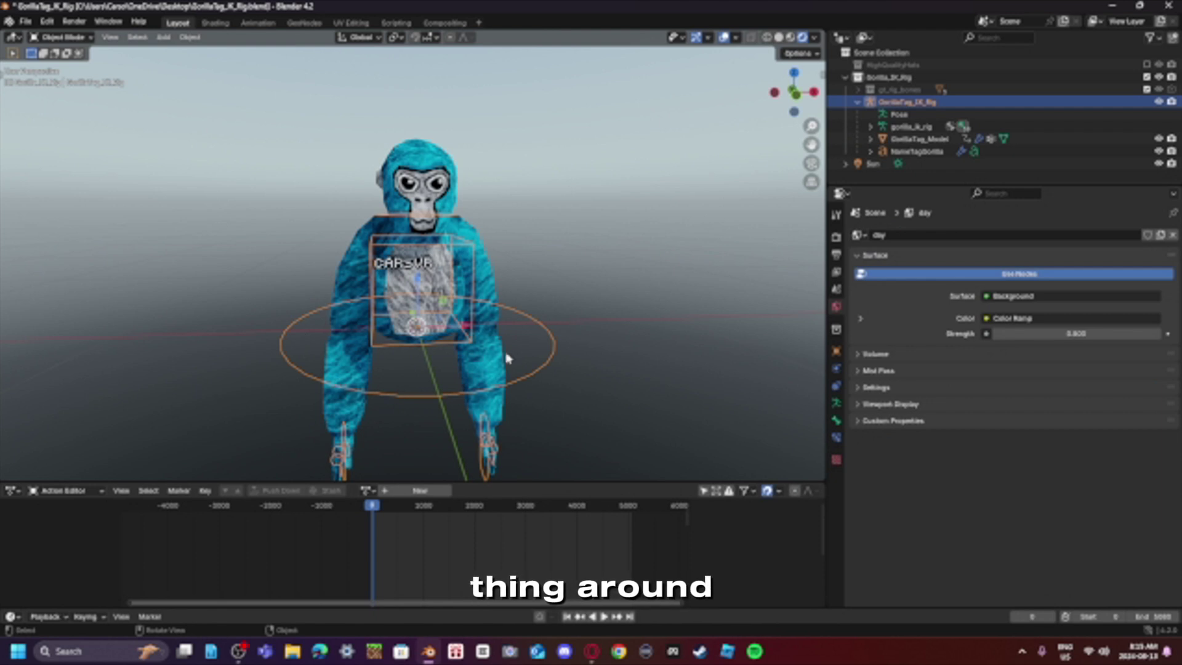
{"action": "left_click", "coordinate": [74, 40]}
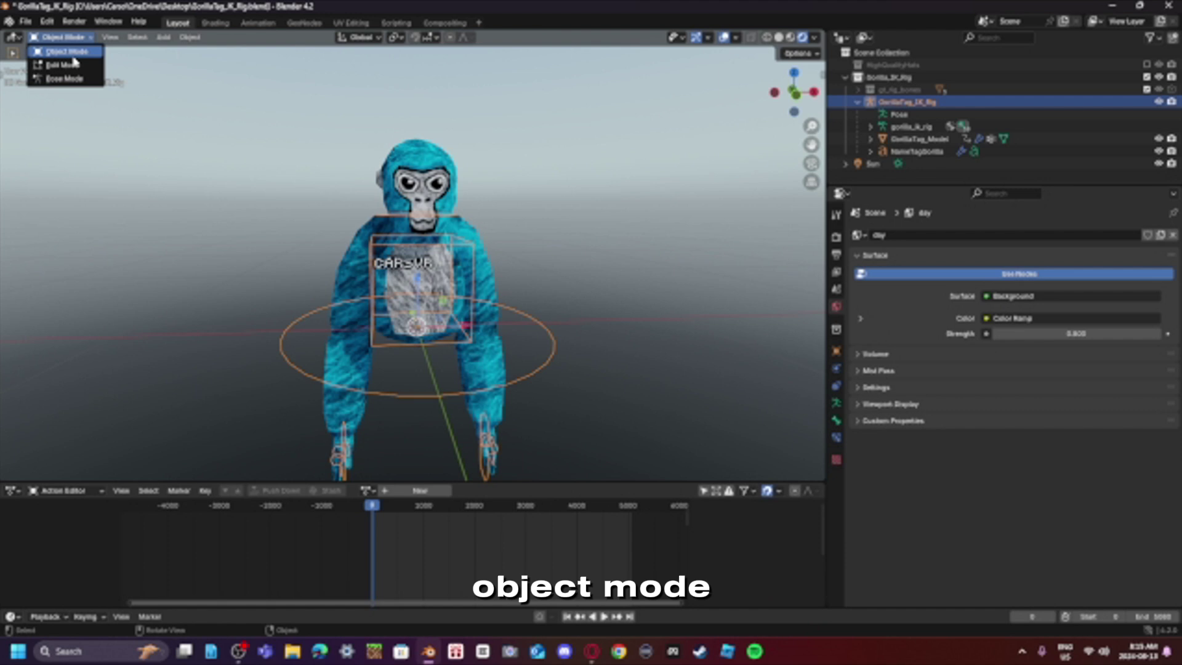
{"action": "left_click", "coordinate": [71, 79]}
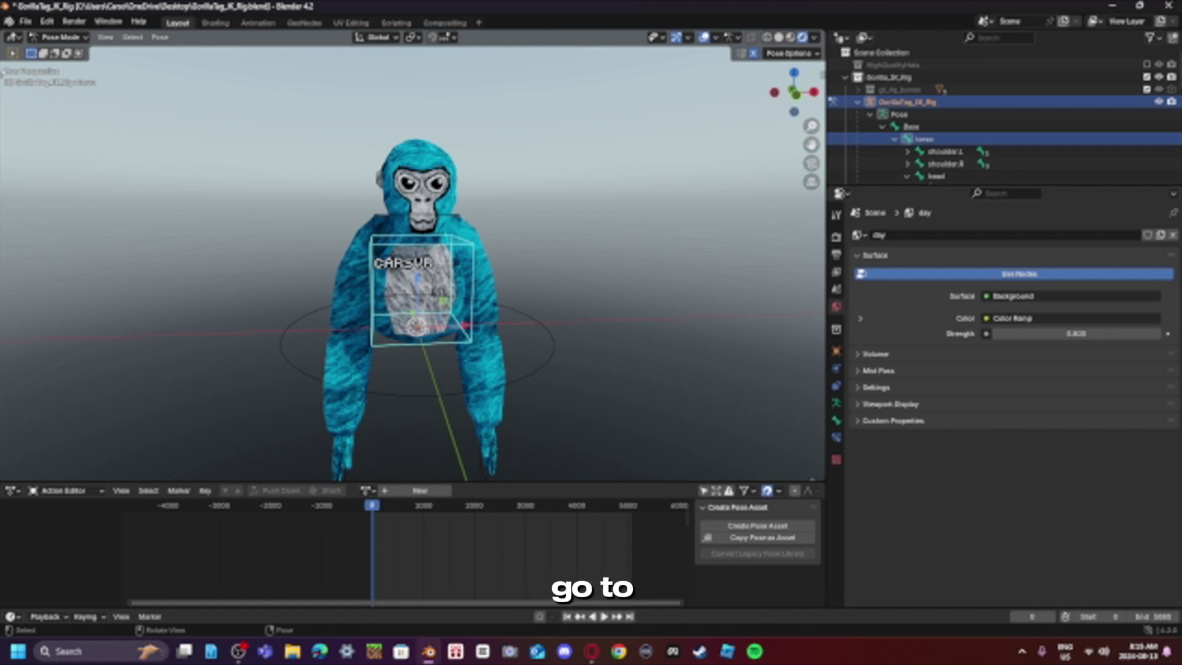
- Show the named transform toolbar and move the hand_controller.R bone slightly
{"action": "left_click", "coordinate": [3, 72]}
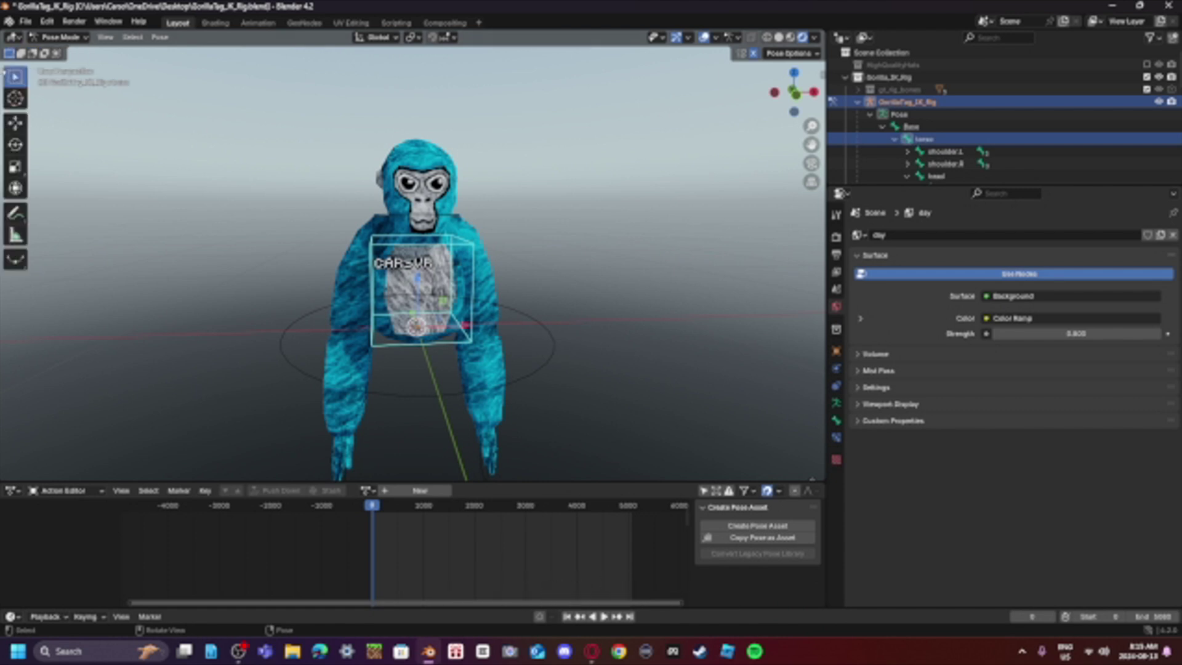
{"action": "left_click_drag", "start_coordinate": [28, 76], "coordinate": [72, 76]}
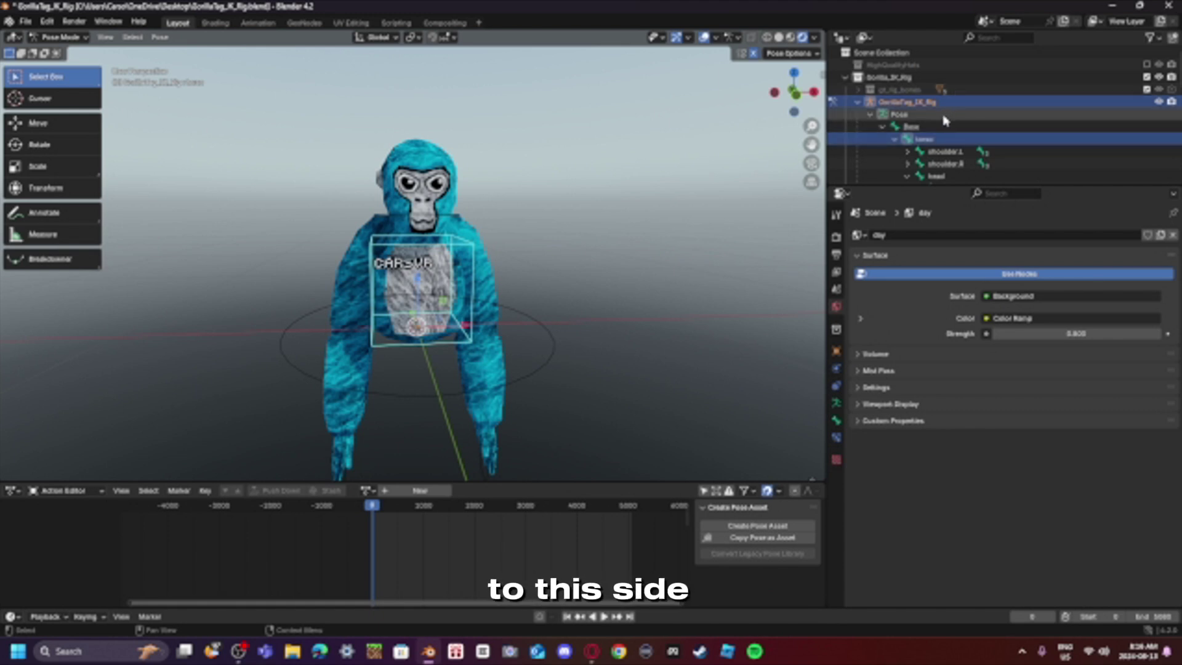
{"action": "scroll", "coordinate": [929, 105], "scroll_direction": "down", "scroll_amount": 4}
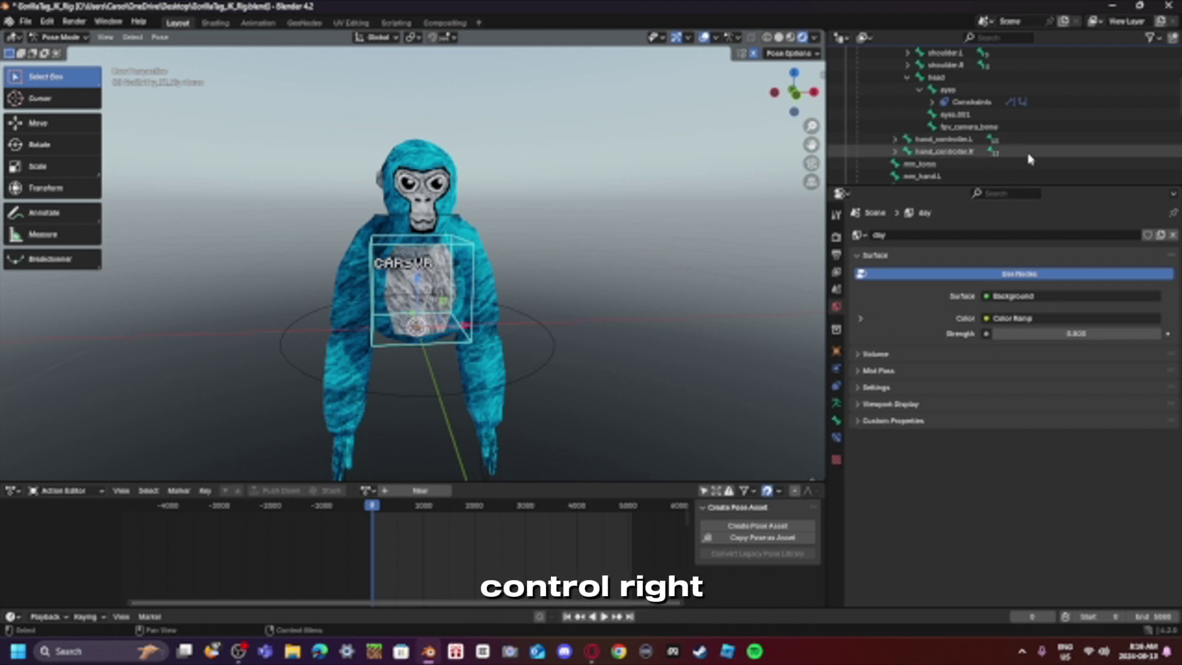
{"action": "left_click", "coordinate": [943, 152]}
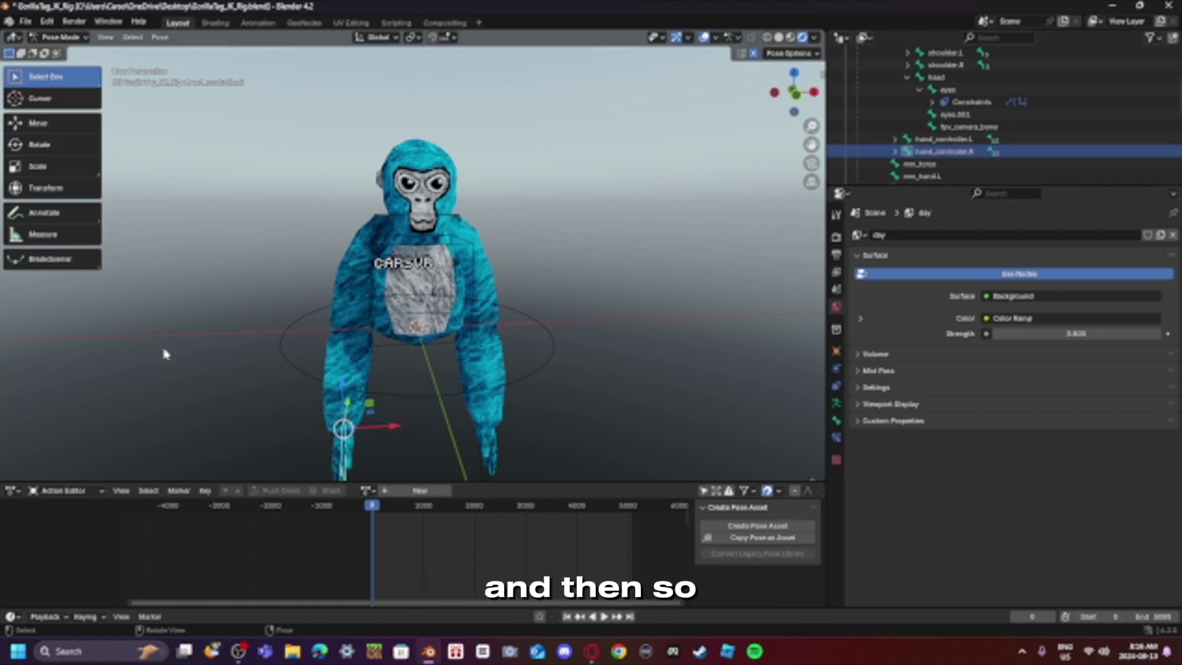
{"action": "mouse_move", "coordinate": [344, 394]}
{"action": "left_mouse_down"}
{"action": "mouse_move", "coordinate": [338, 333]}
{"action": "mouse_move", "coordinate": [338, 357]}
{"action": "mouse_move", "coordinate": [317, 289]}
{"action": "mouse_move", "coordinate": [311, 331]}
{"action": "mouse_move", "coordinate": [304, 324]}
{"action": "mouse_move", "coordinate": [297, 274]}
{"action": "mouse_move", "coordinate": [289, 315]}
{"action": "mouse_move", "coordinate": [341, 332]}
{"action": "mouse_move", "coordinate": [343, 397]}
{"action": "left_mouse_up"}
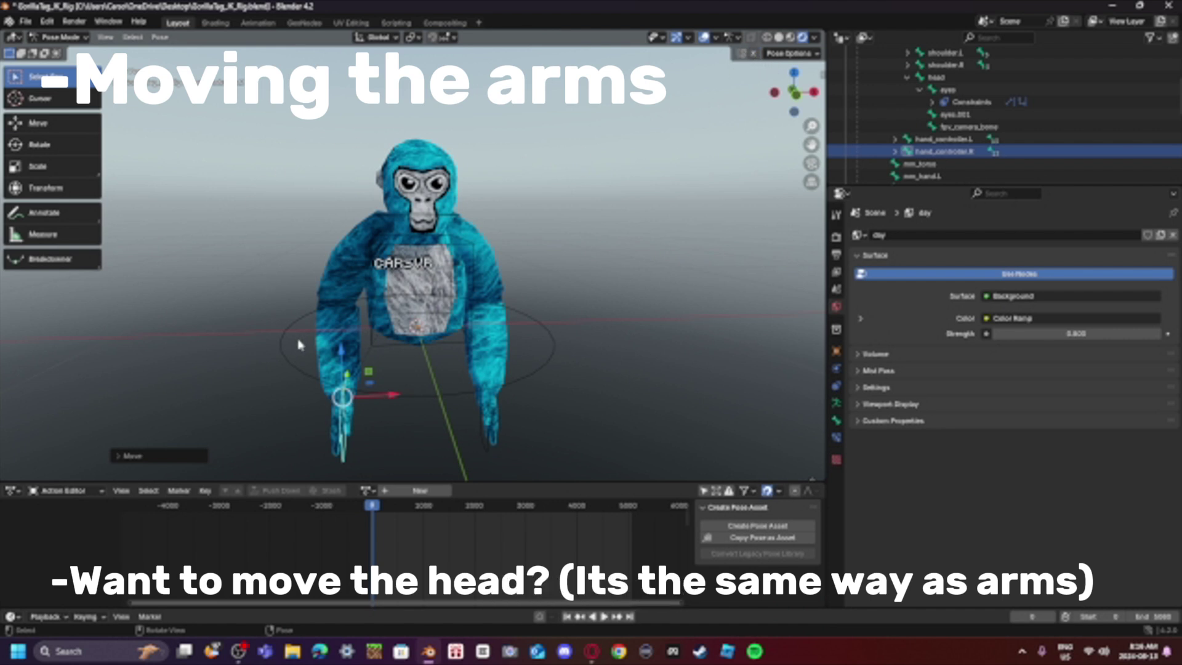
- Move the right hand controller vertically along Z and lower the arm slightly
{"action": "key", "text": "g"}
{"action": "key", "text": "z"}
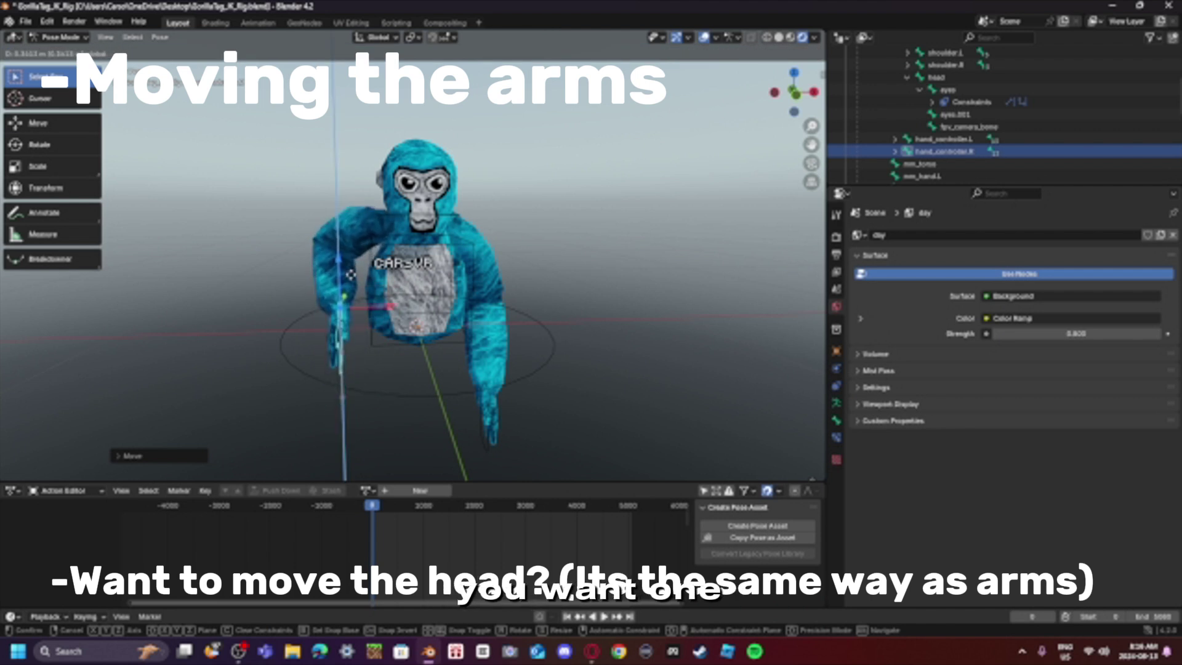
{"action": "left_click", "coordinate": [352, 288]}
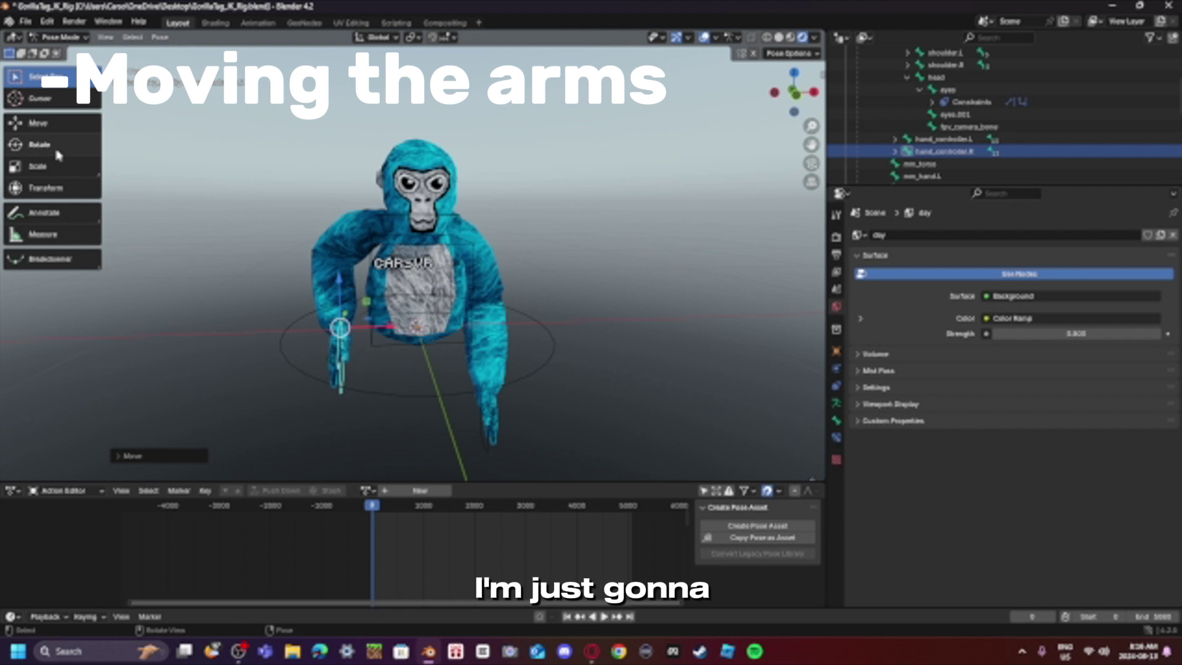
{"action": "left_click_drag", "start_coordinate": [348, 302], "coordinate": [340, 252]}
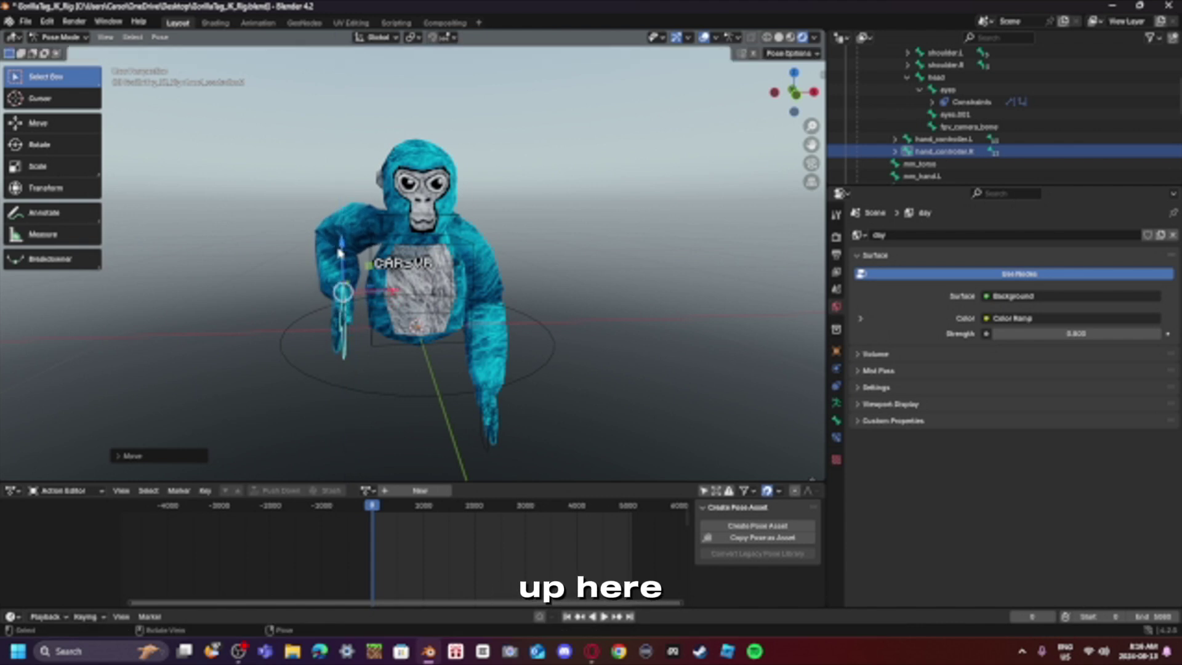
- Rotate the right hand around the vertical axis and freely toward the view
{"action": "left_click", "coordinate": [35, 145]}
{"action": "mouse_move", "coordinate": [355, 309]}
{"action": "left_mouse_down"}
{"action": "mouse_move", "coordinate": [311, 314]}
{"action": "mouse_move", "coordinate": [345, 301]}
{"action": "mouse_move", "coordinate": [369, 314]}
{"action": "left_mouse_up"}
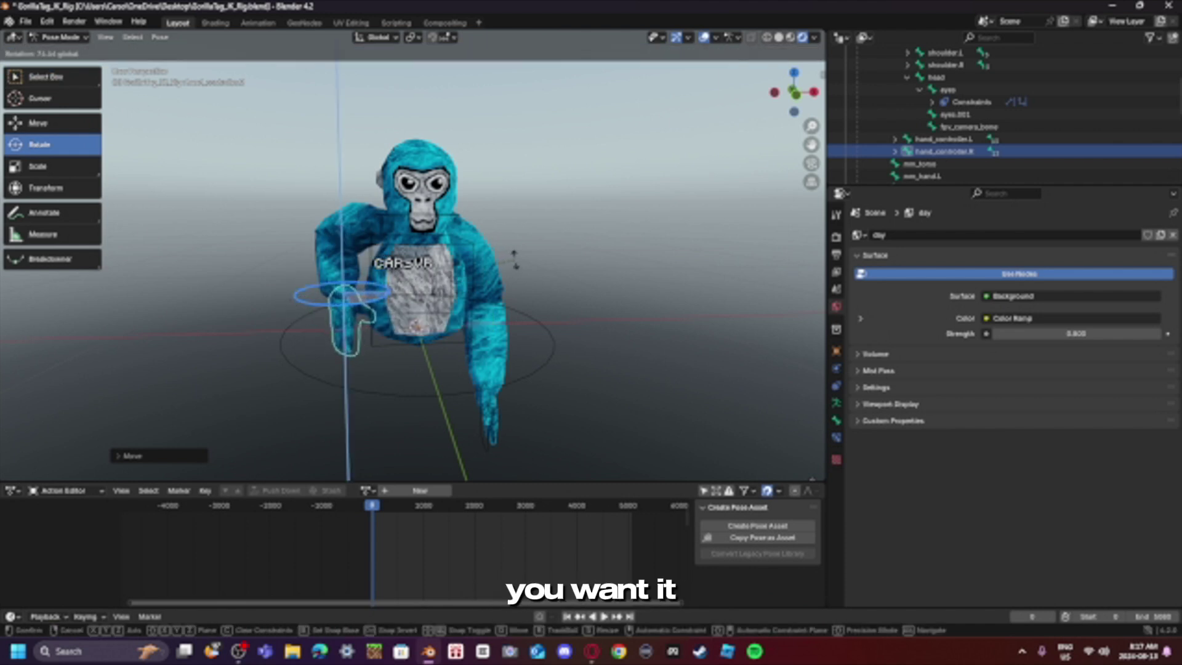
{"action": "left_click_drag", "start_coordinate": [514, 259], "coordinate": [467, 273]}
{"action": "left_click_drag", "start_coordinate": [367, 243], "coordinate": [314, 399]}
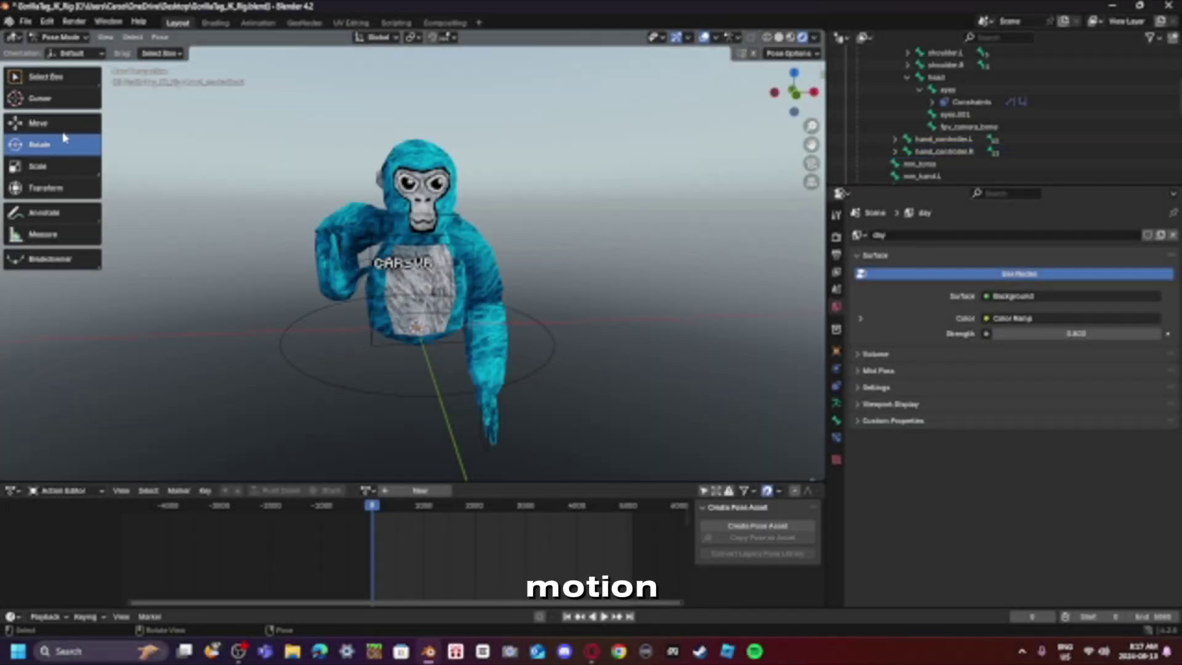
{"action": "left_click", "coordinate": [77, 123]}
{"action": "left_click_drag", "start_coordinate": [794, 92], "coordinate": [654, 135]}
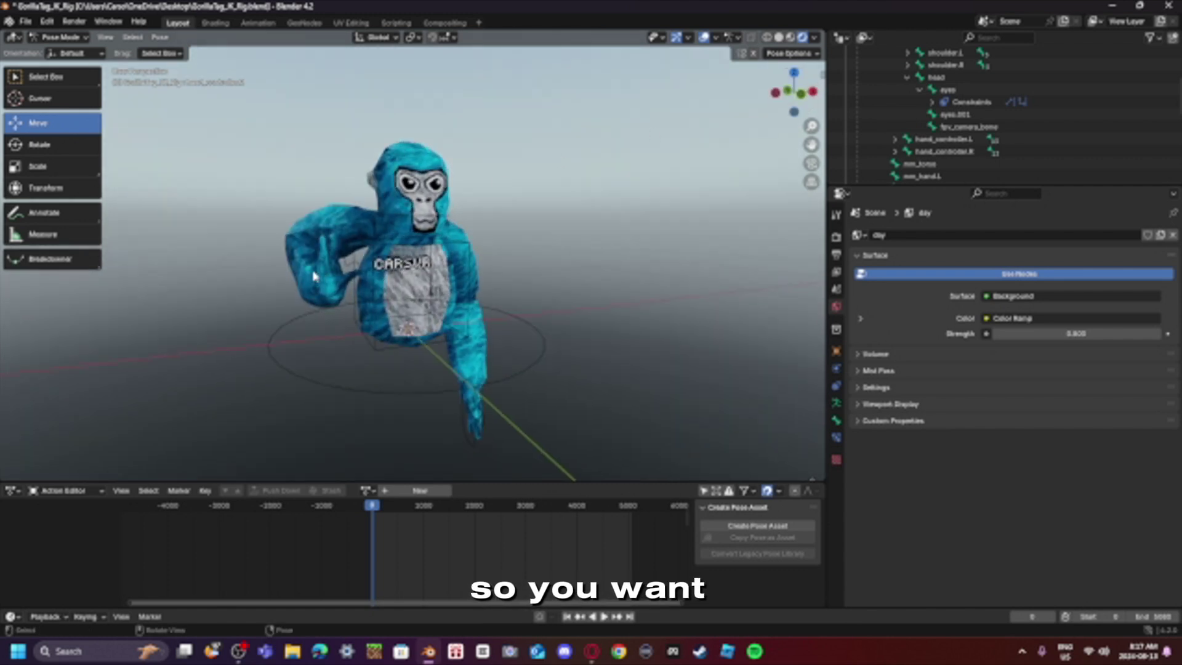
- Deselect the hand bone and switch to a side view of the gorilla
{"action": "left_click", "coordinate": [47, 76]}
{"action": "left_click", "coordinate": [331, 297]}
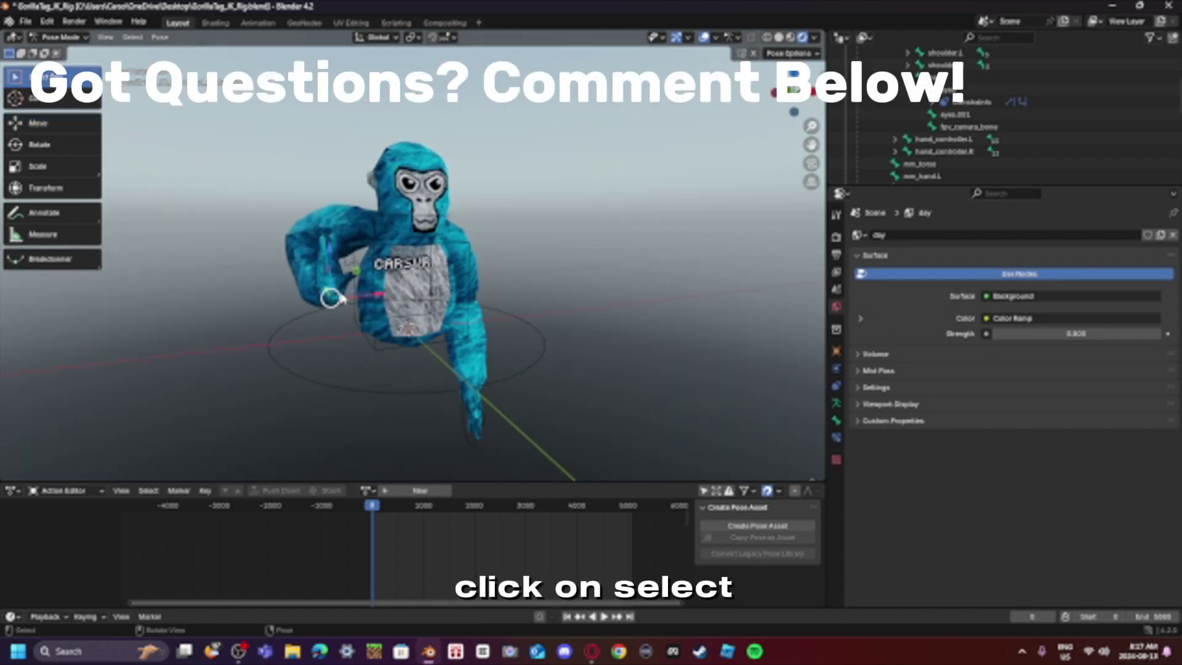
{"action": "left_click", "coordinate": [323, 283]}
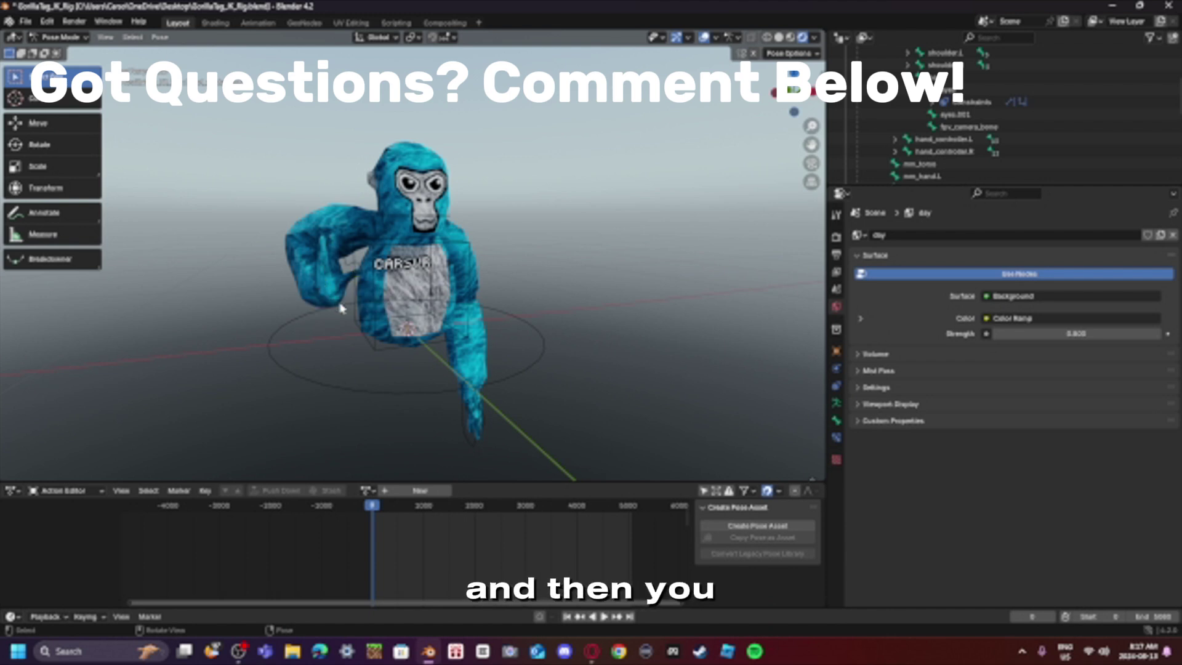
{"action": "left_click", "coordinate": [772, 94]}
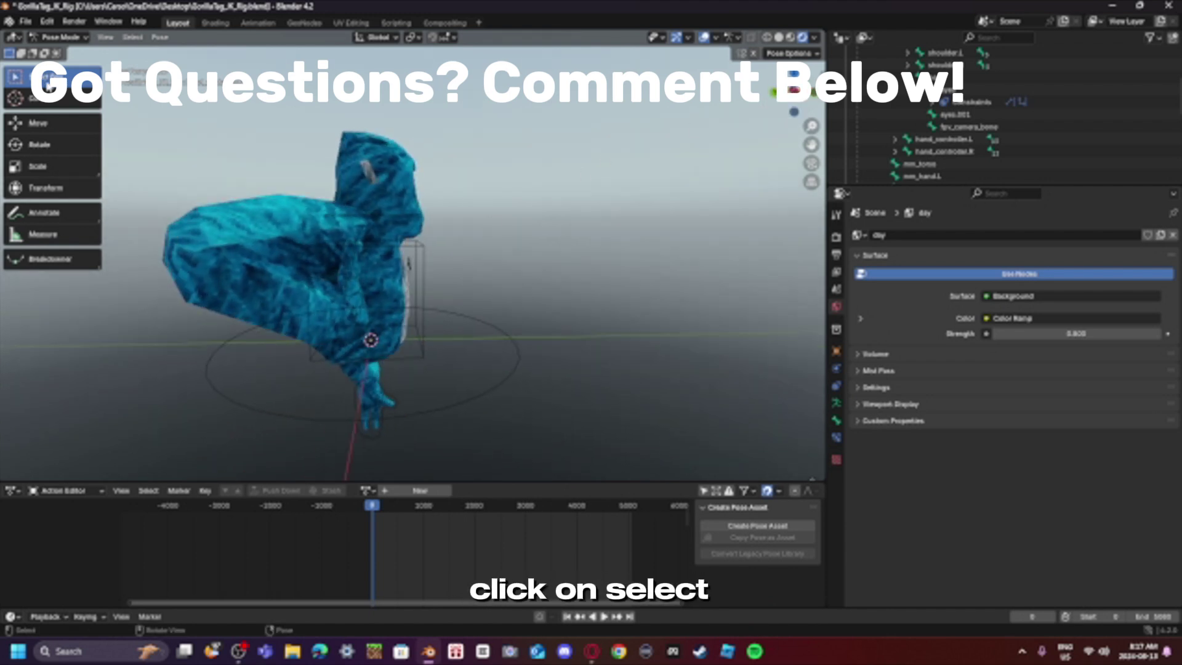
{"action": "left_click", "coordinate": [314, 314]}
{"action": "left_click", "coordinate": [296, 295]}
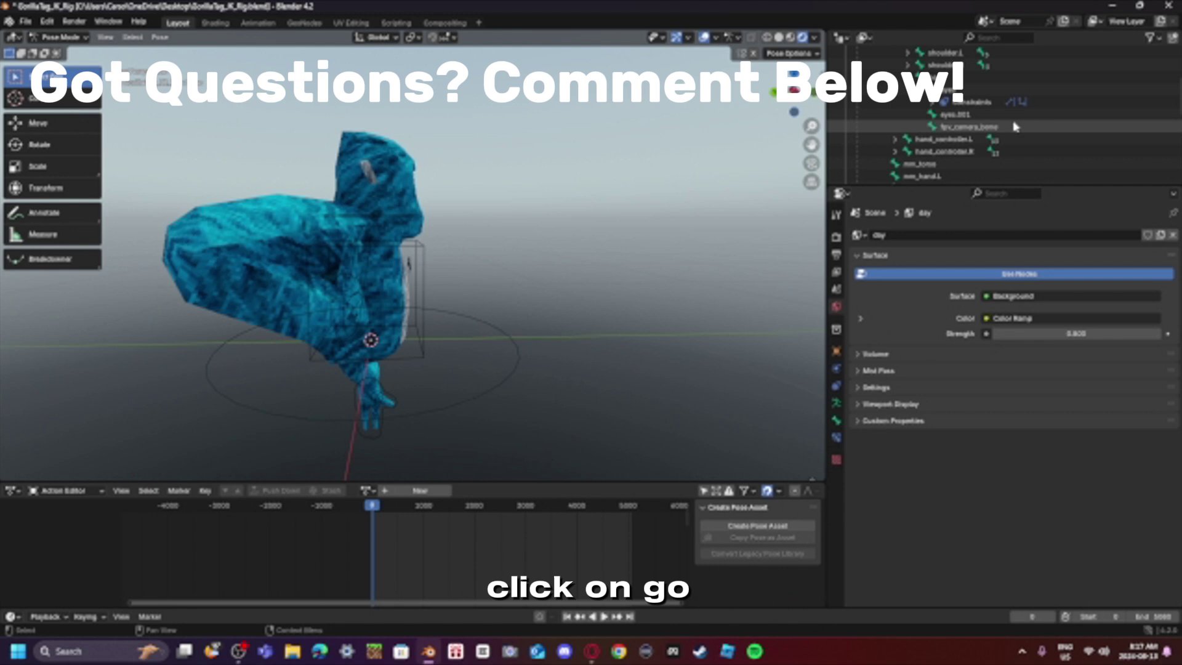
- Move hand_controller.R along Y and raise the right hand up toward the face
{"action": "left_click", "coordinate": [936, 152]}
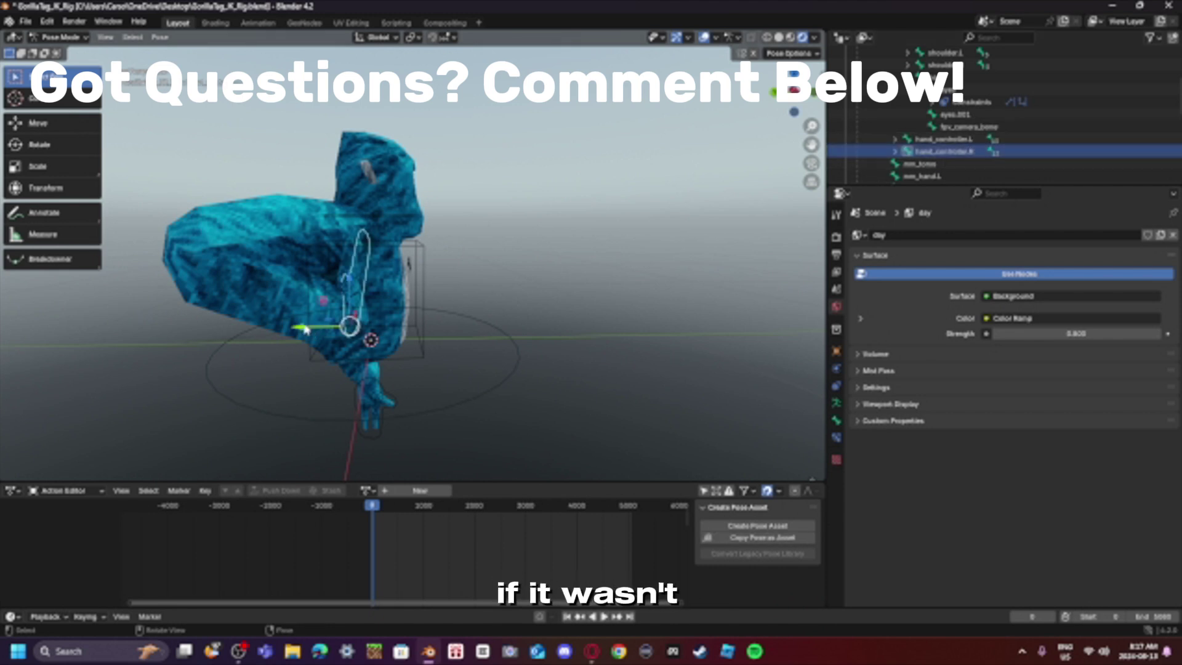
{"action": "key", "text": "g"}
{"action": "key", "text": "y"}
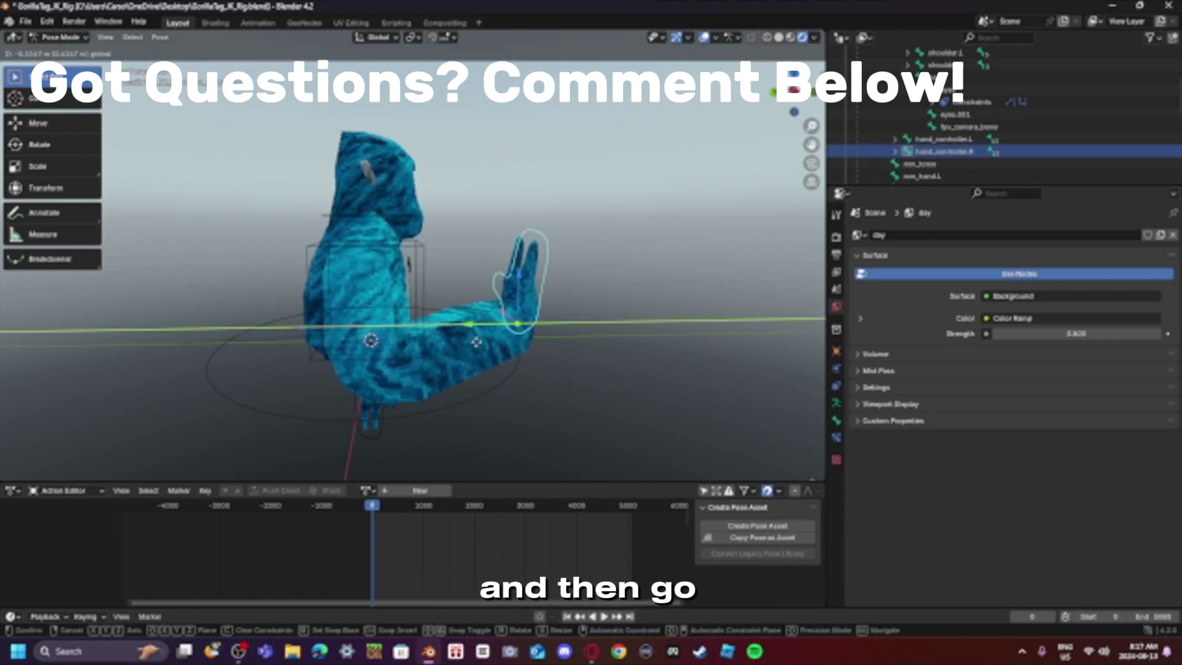
{"action": "left_click", "coordinate": [524, 265]}
{"action": "middle_click_drag", "start_coordinate": [523, 265], "coordinate": [545, 300]}
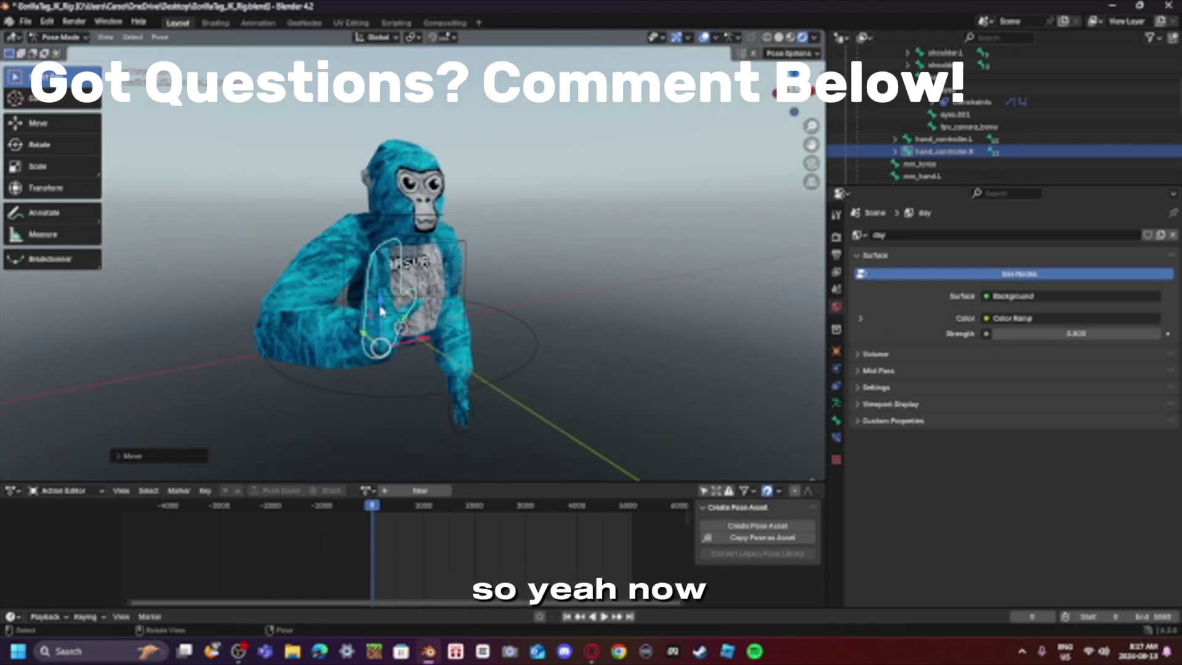
{"action": "left_click_drag", "start_coordinate": [380, 311], "coordinate": [380, 252]}
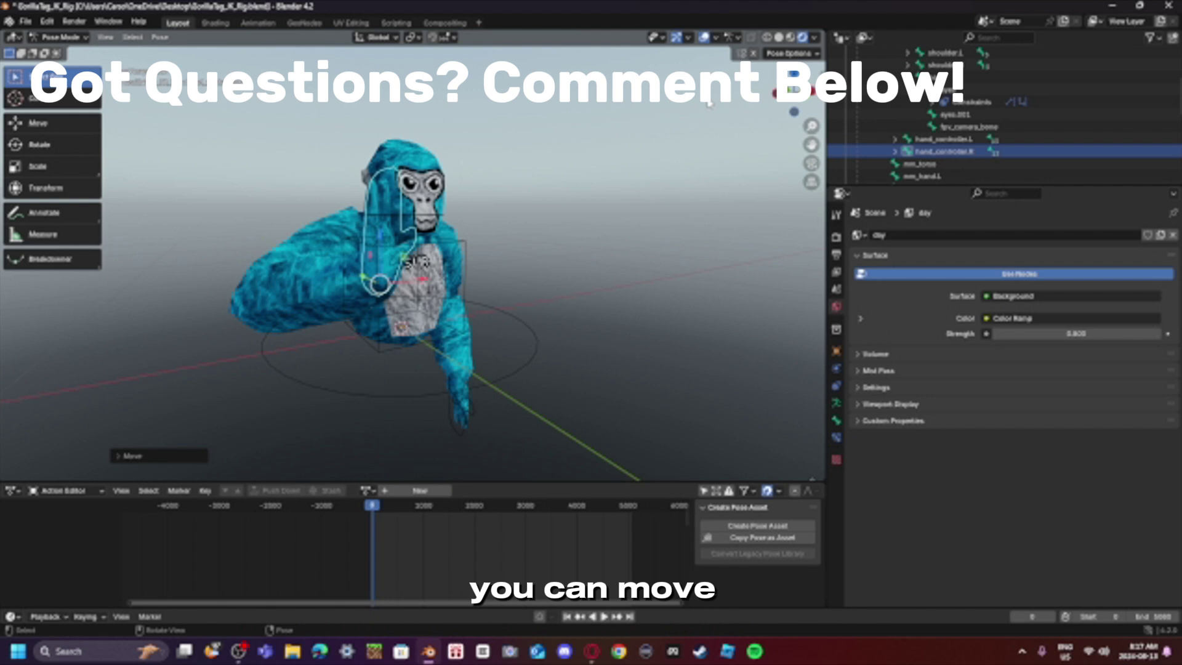
{"action": "middle_click_drag", "start_coordinate": [554, 258], "coordinate": [711, 226]}
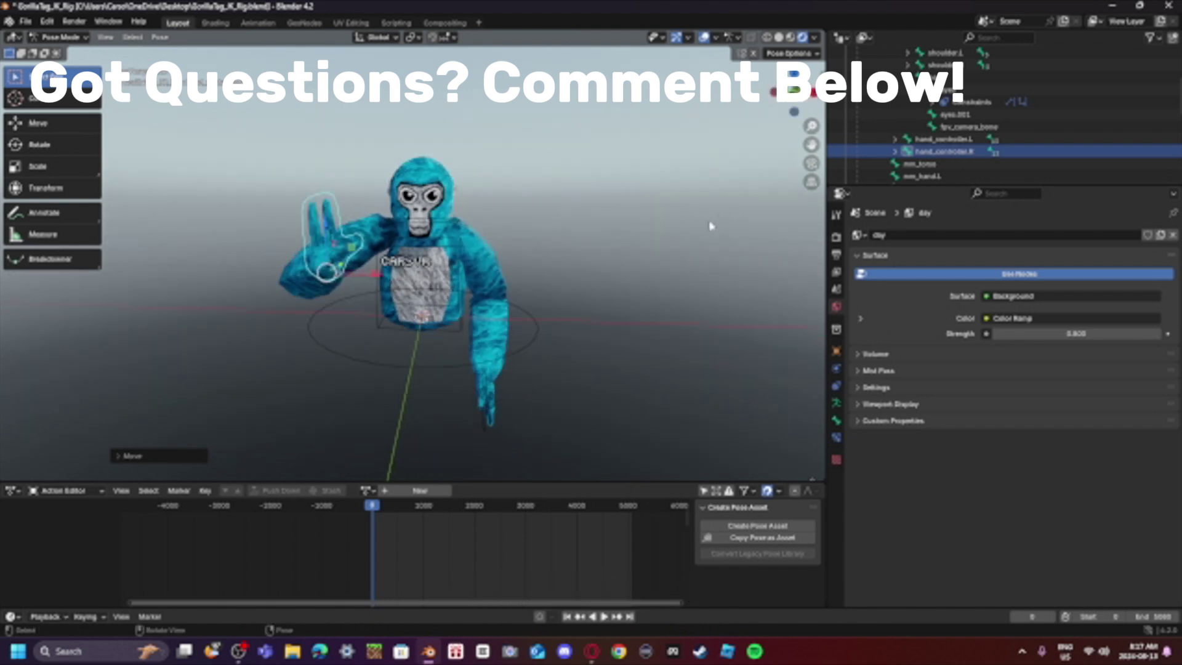
- Nudge the raised hand down and left, then rotate it to face the camera
{"action": "left_click", "coordinate": [383, 278]}
{"action": "left_click", "coordinate": [337, 264]}
{"action": "left_click_drag", "start_coordinate": [337, 263], "coordinate": [326, 278]}
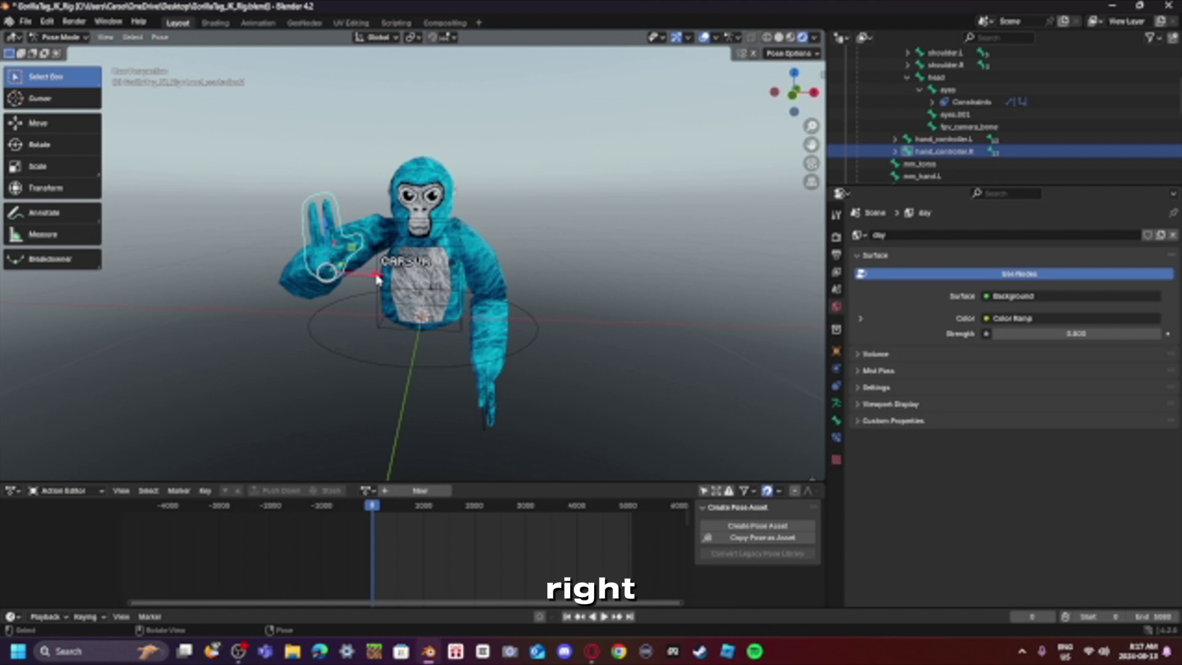
{"action": "left_click_drag", "start_coordinate": [377, 278], "coordinate": [371, 278]}
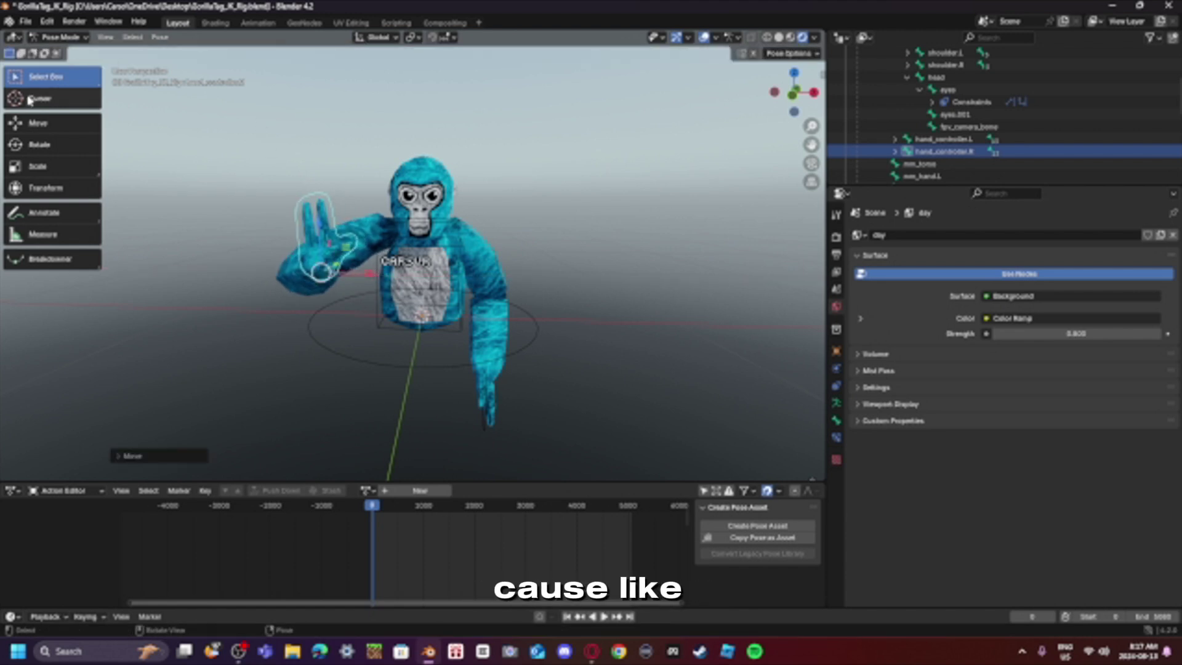
{"action": "left_click", "coordinate": [38, 144]}
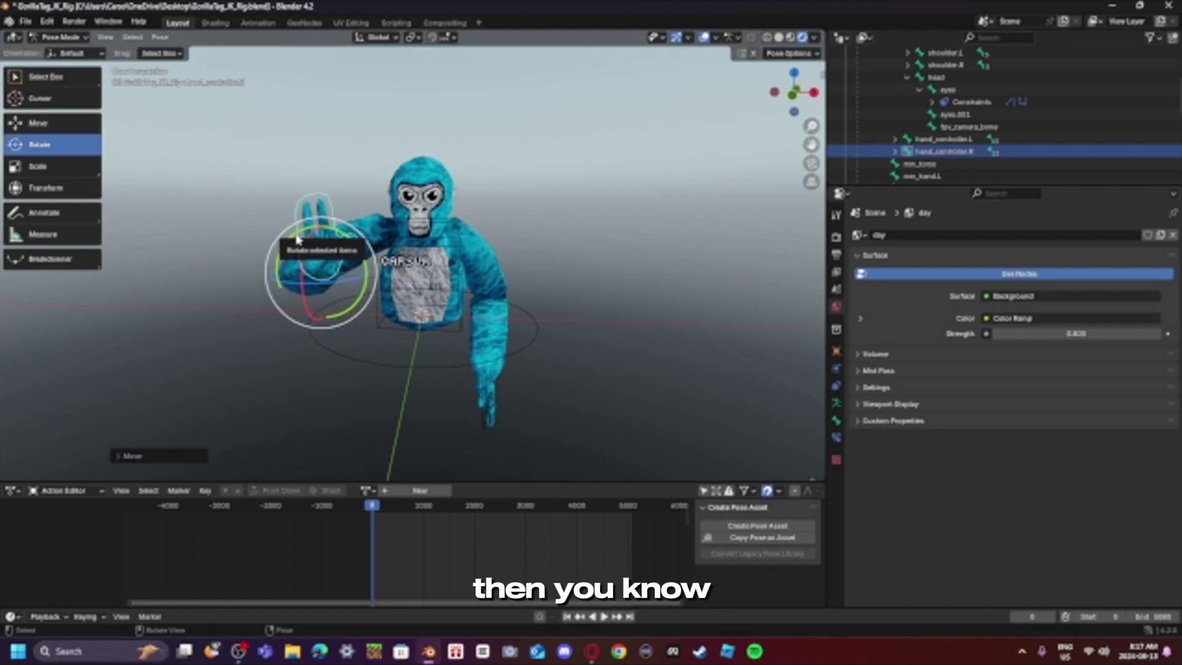
{"action": "left_click_drag", "start_coordinate": [297, 240], "coordinate": [290, 242]}
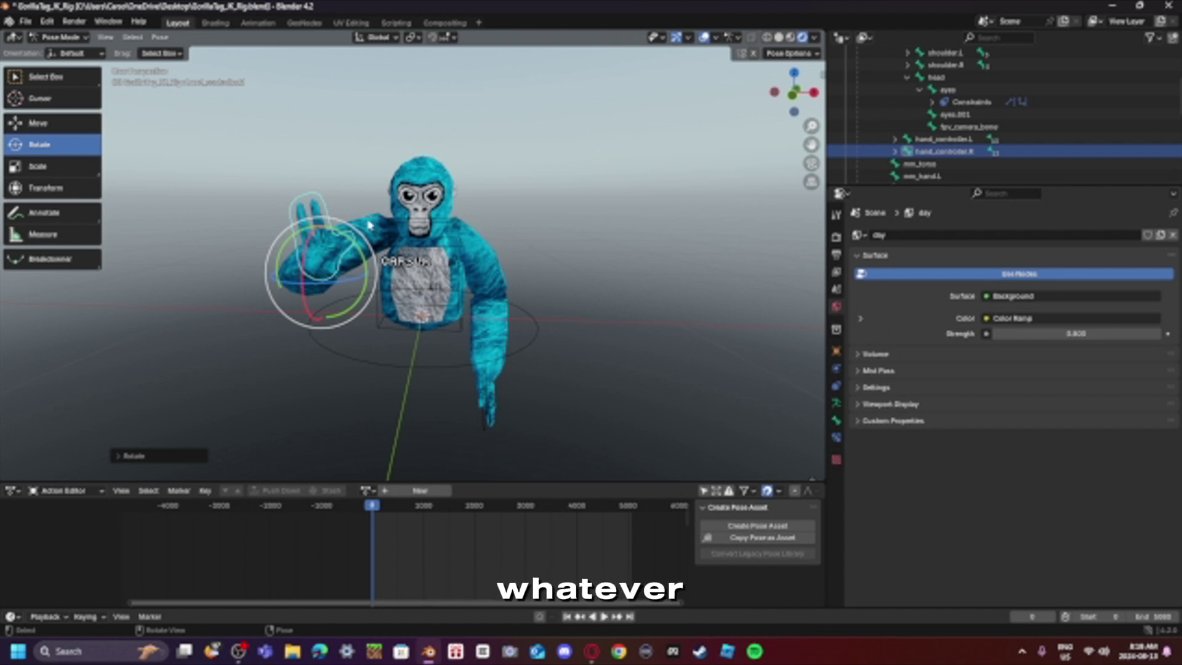
- Return the posed rig to Object Mode and narrow the toolbar to icons only
{"action": "left_click", "coordinate": [37, 77]}
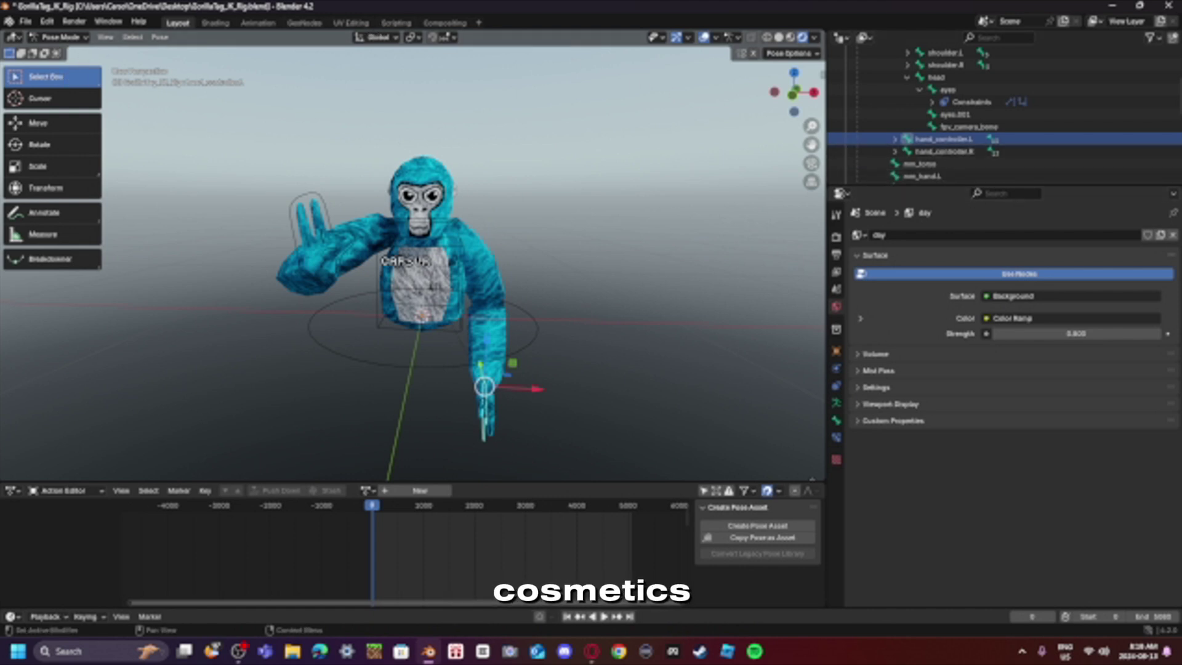
{"action": "key", "text": "ctrl+Tab"}
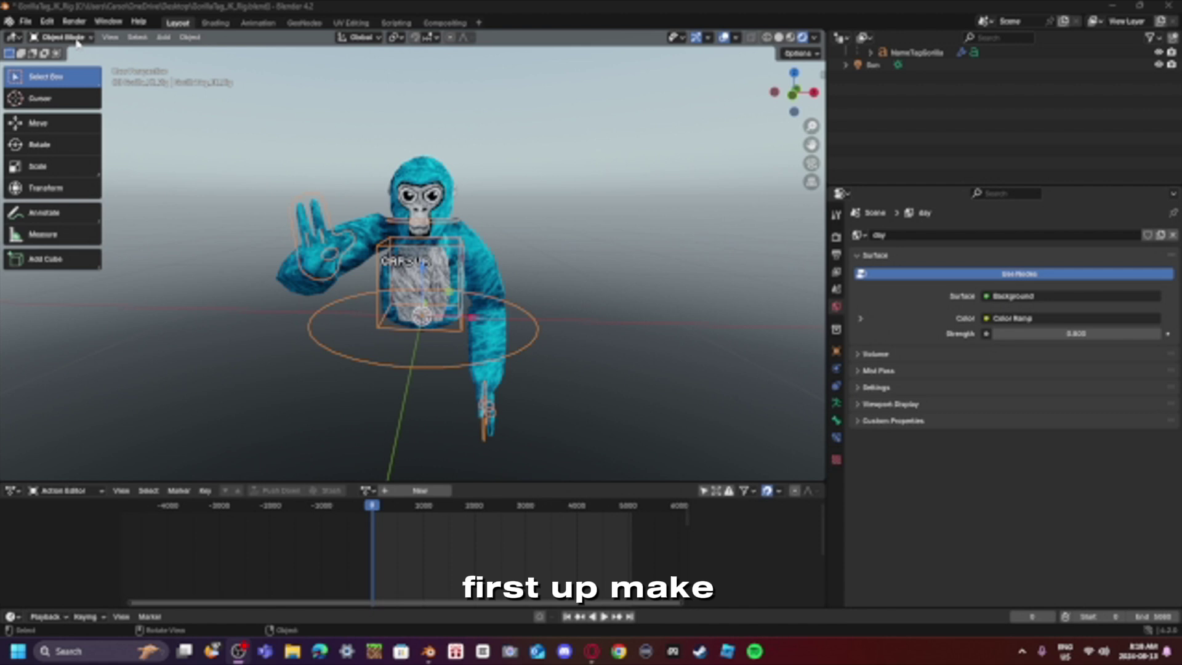
{"action": "left_click", "coordinate": [74, 38]}
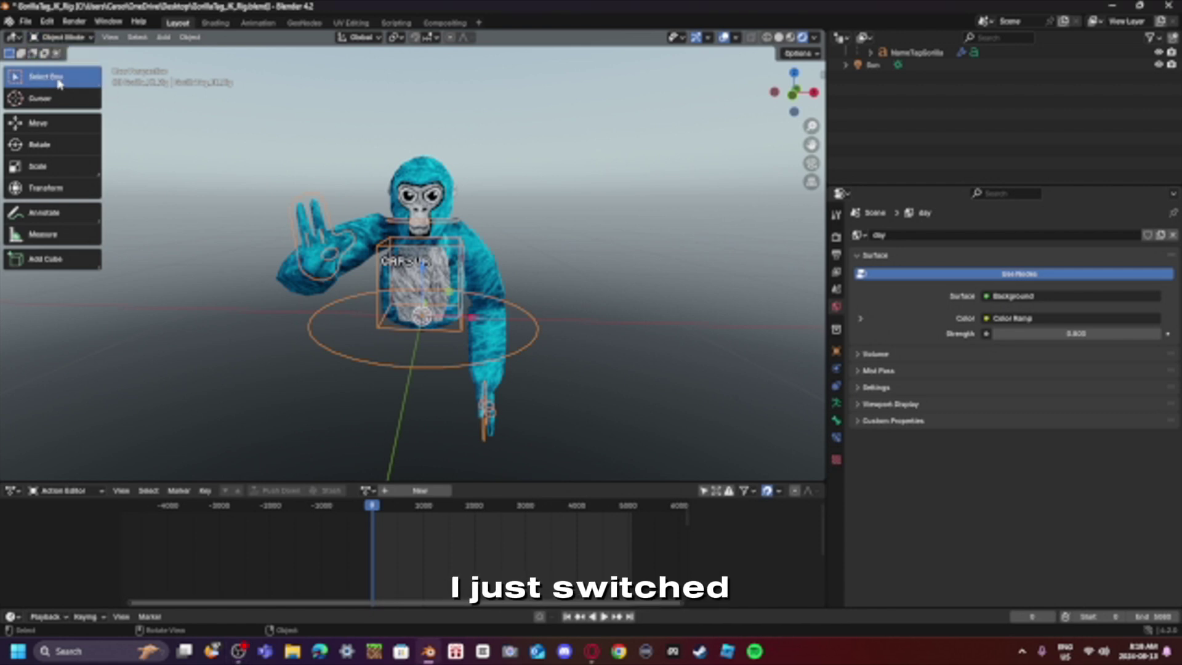
{"action": "left_click", "coordinate": [62, 37]}
{"action": "left_click", "coordinate": [65, 79]}
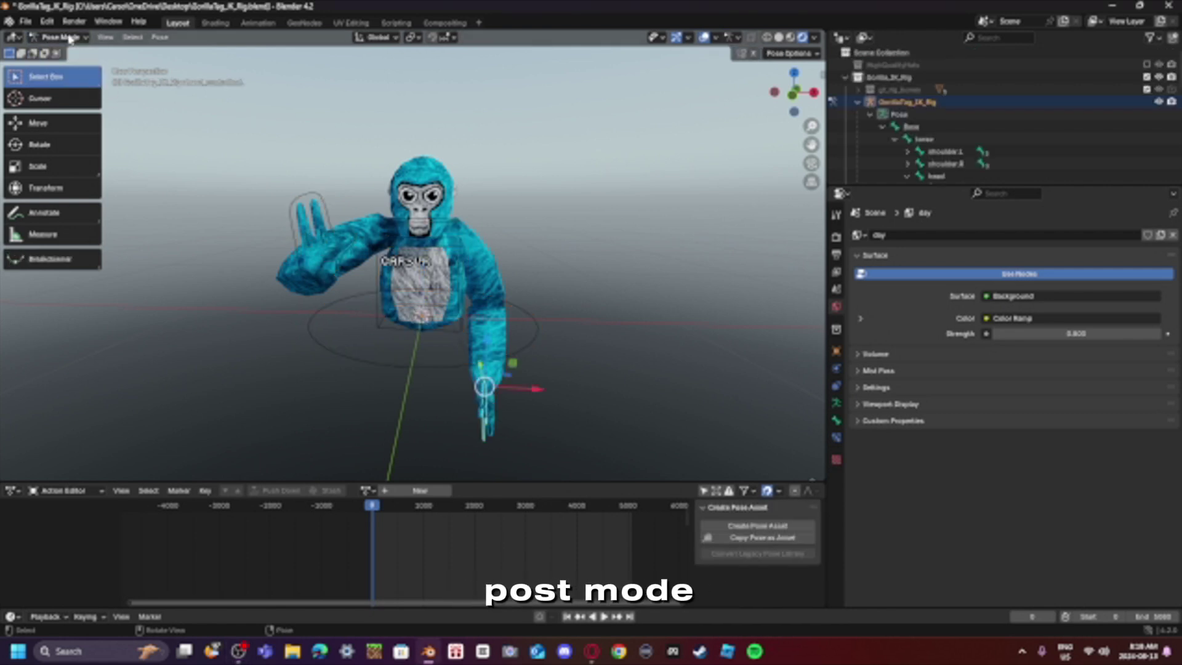
{"action": "left_click", "coordinate": [70, 39]}
{"action": "left_click", "coordinate": [66, 52]}
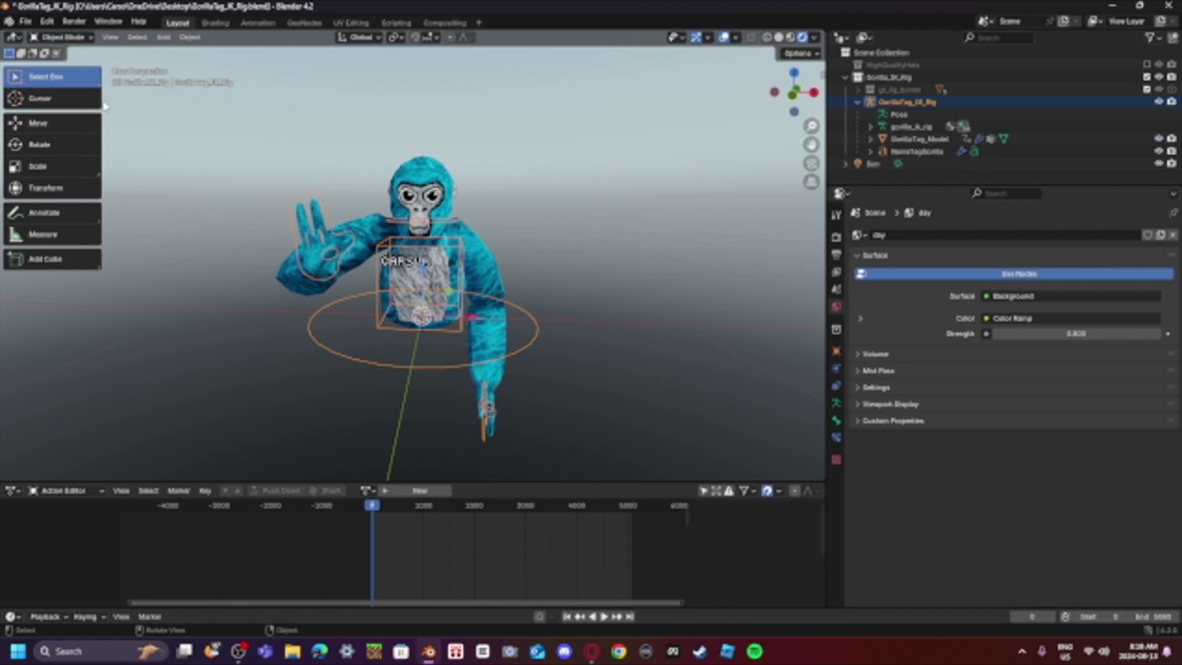
{"action": "left_click_drag", "start_coordinate": [98, 99], "coordinate": [30, 100]}
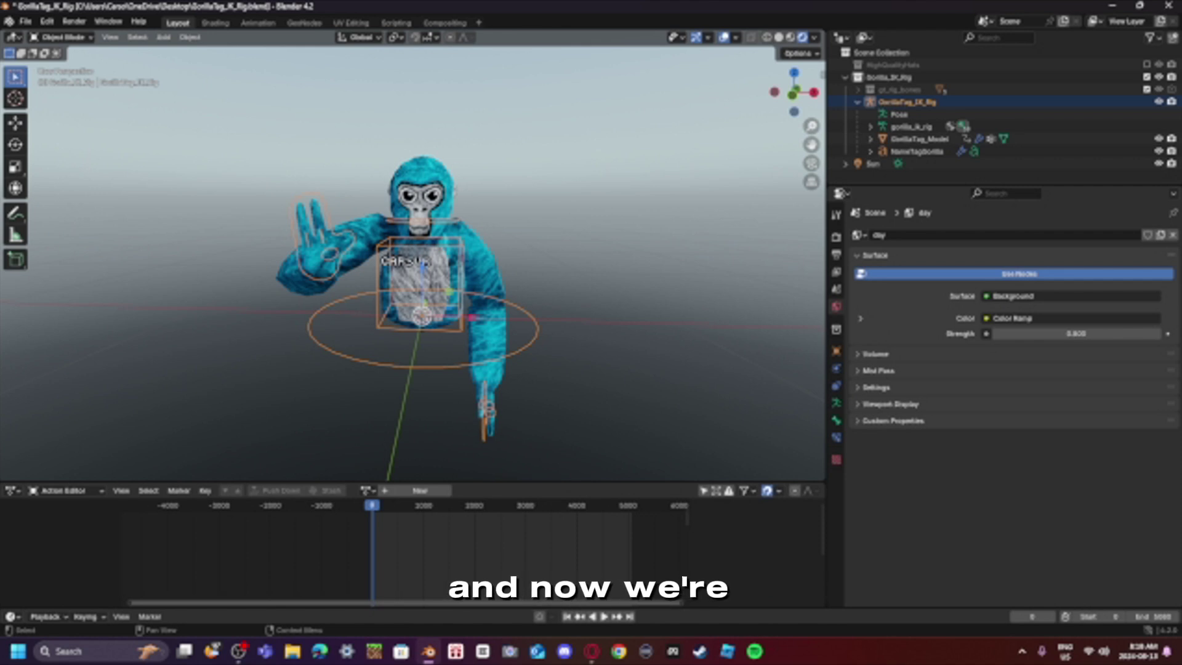
{"action": "key", "text": "alt+Tab"}
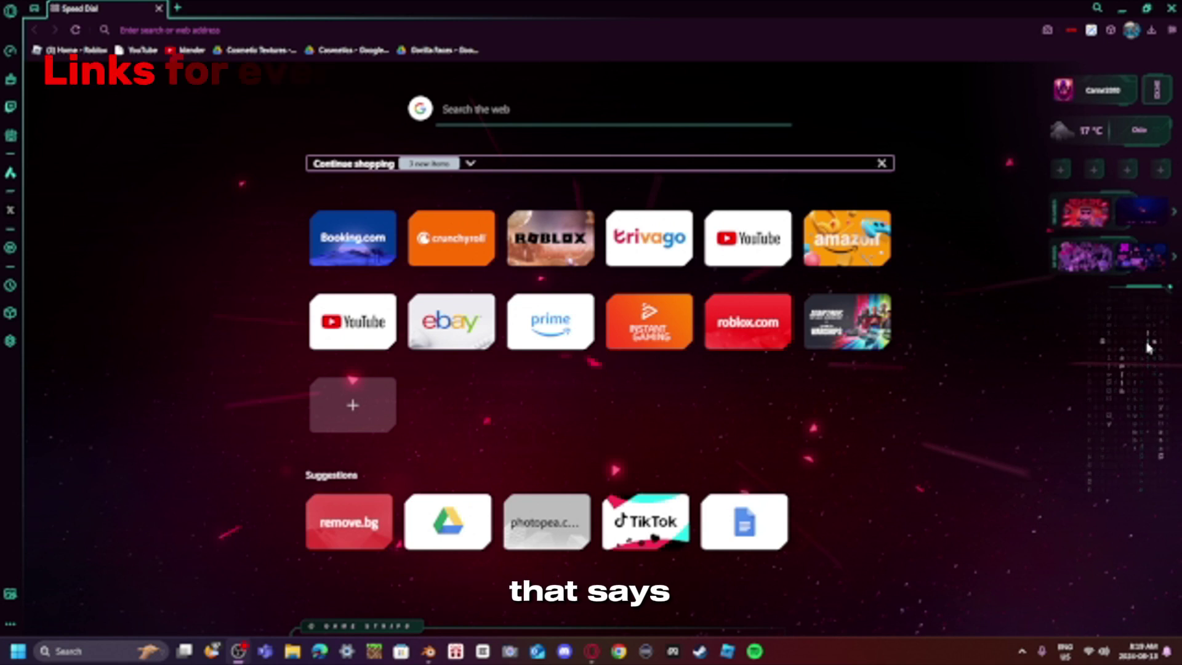
- Open the 'Cosmetics - Google Drive' bookmark showing Badges, Hat&Face and Holdables folders
{"action": "left_click", "coordinate": [351, 51]}
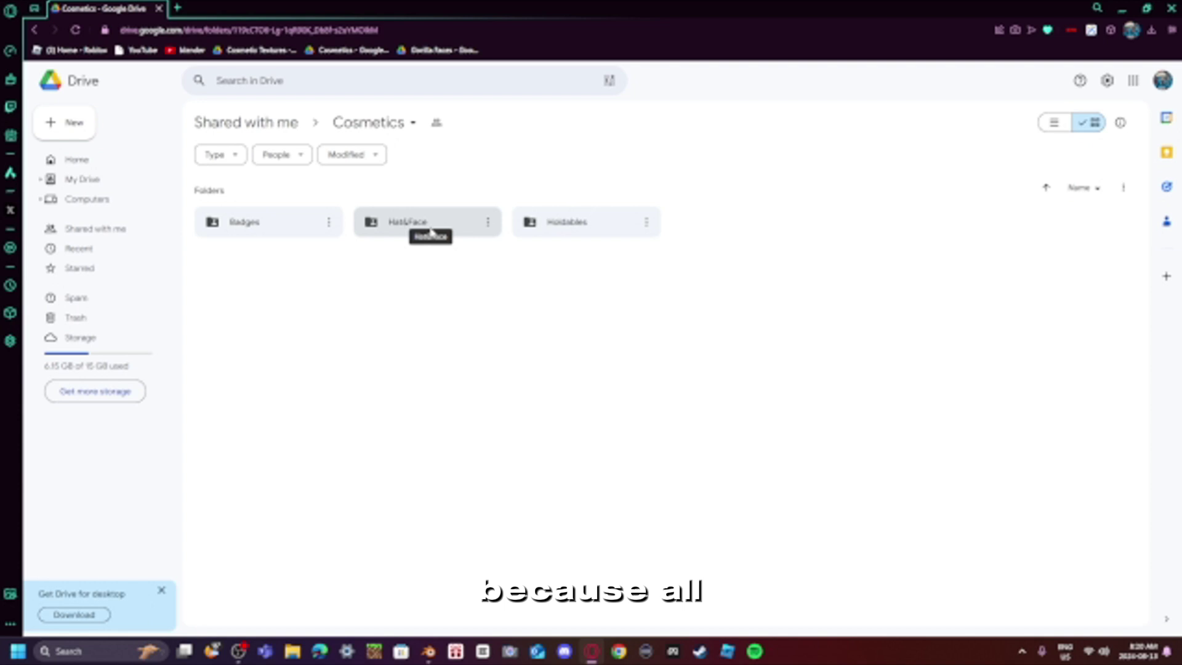
- Download 2022 GLASSES.fbx from Hat&Face, confirm it in Downloads, and return to Blender
{"action": "double_click", "coordinate": [431, 232]}
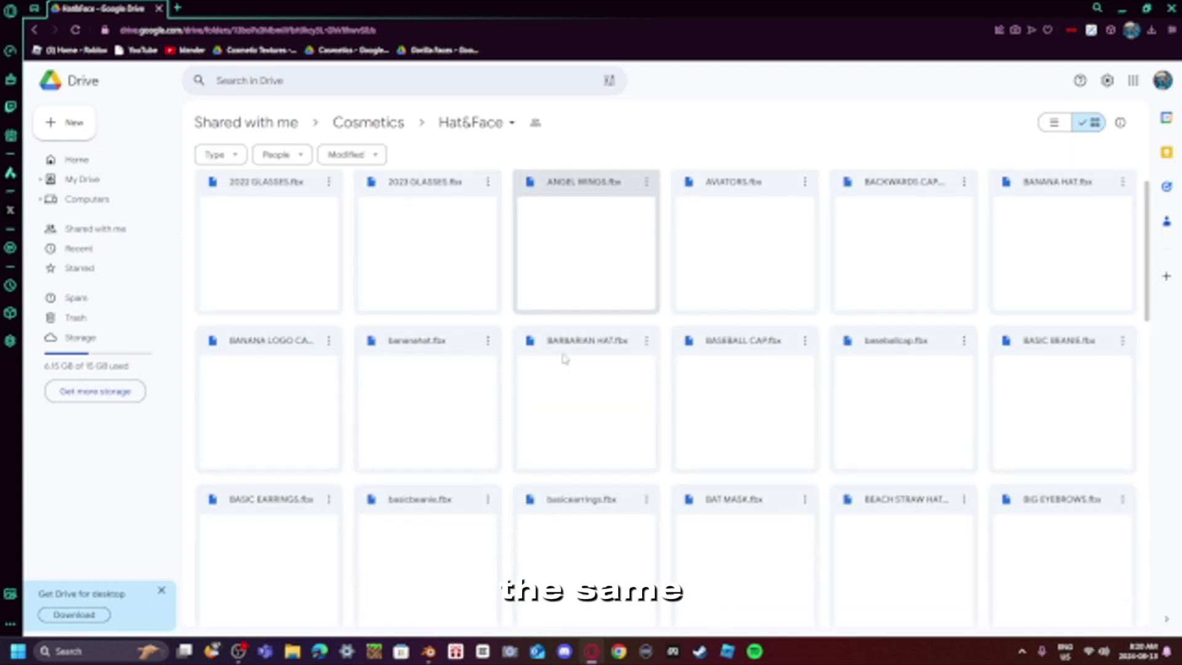
{"action": "scroll", "coordinate": [562, 346], "scroll_direction": "down", "scroll_amount": 3}
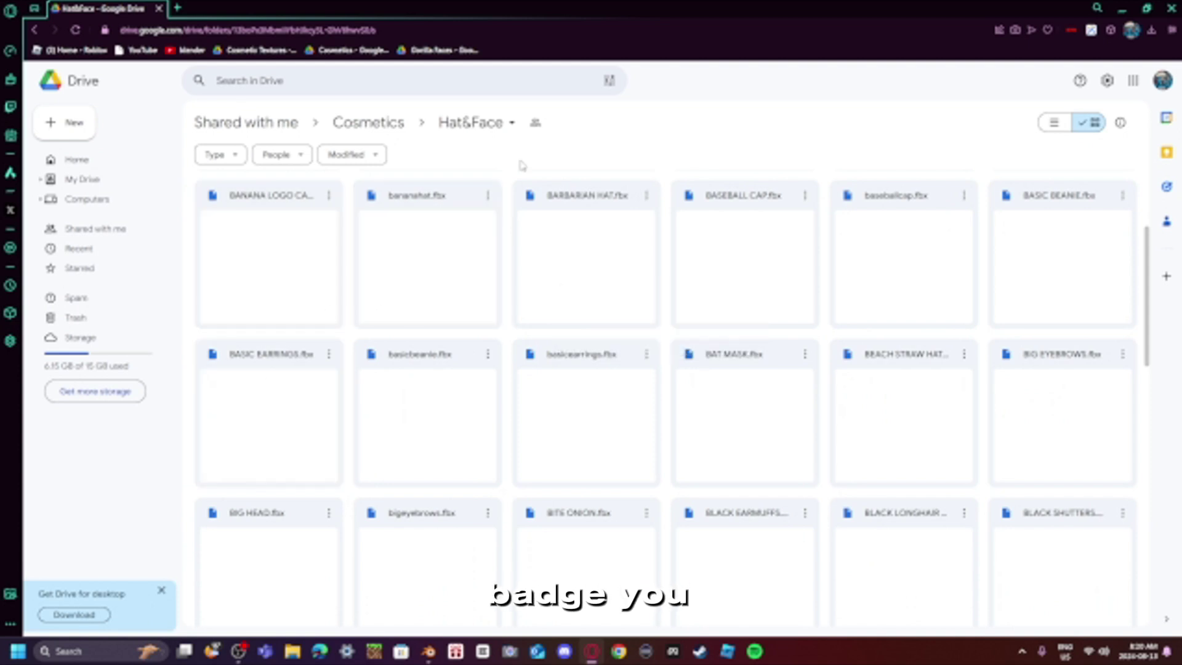
{"action": "scroll", "coordinate": [751, 296], "scroll_direction": "down", "scroll_amount": 7}
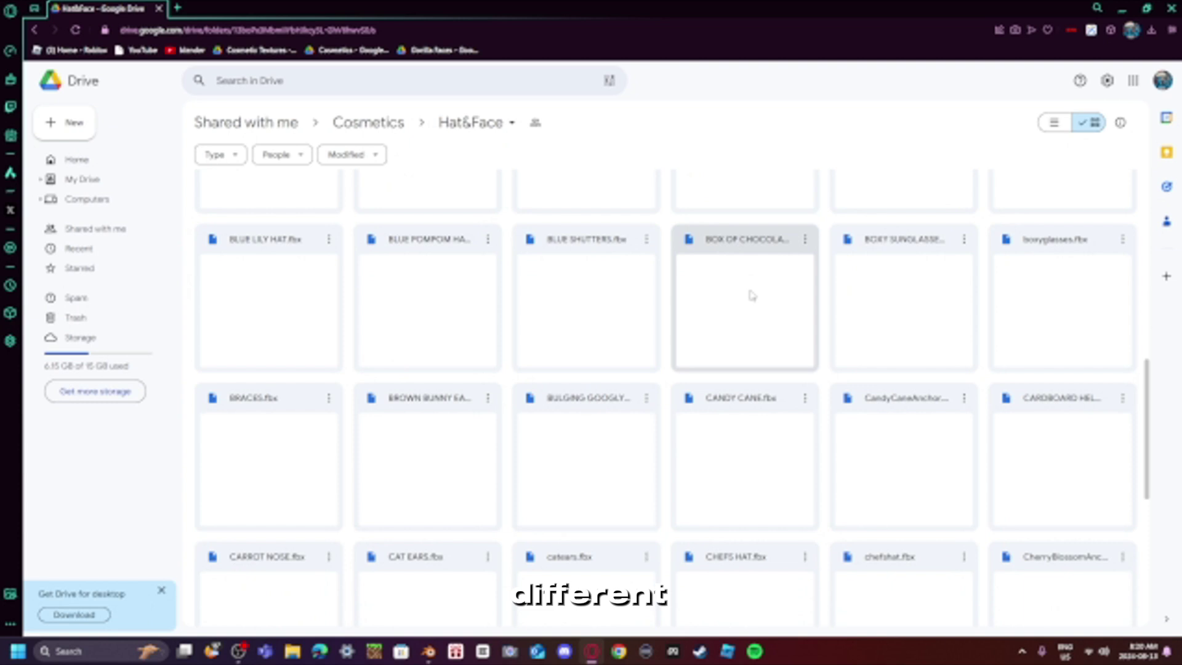
{"action": "scroll", "coordinate": [792, 298], "scroll_direction": "down", "scroll_amount": 3}
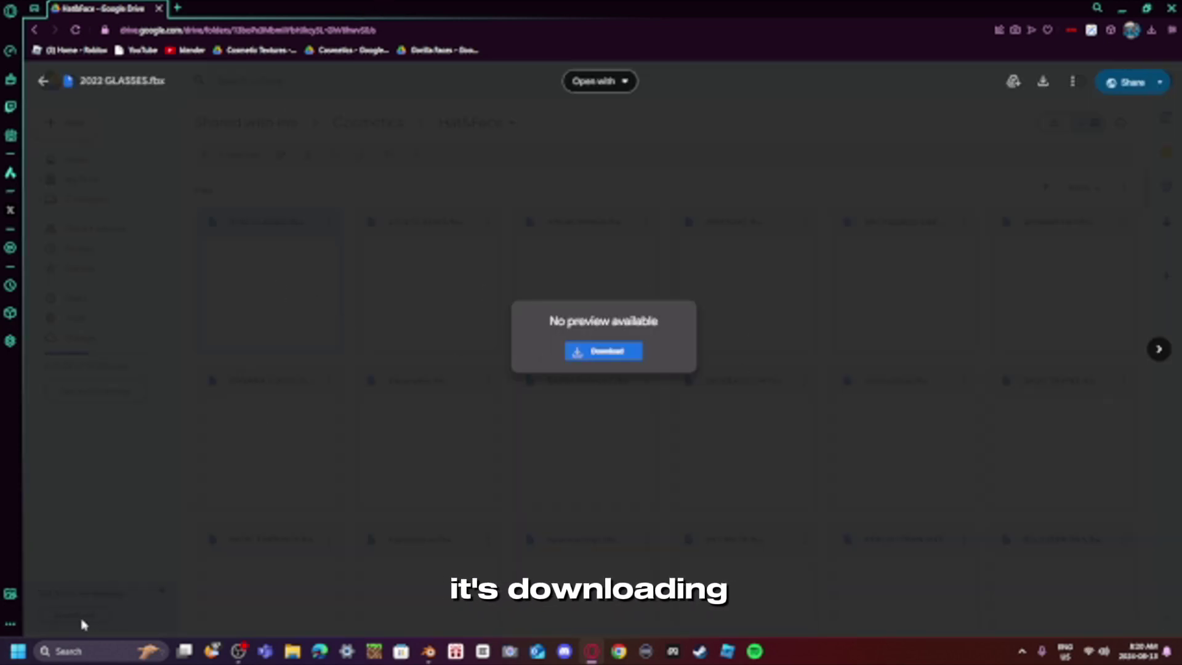
{"action": "left_click", "coordinate": [1151, 30]}
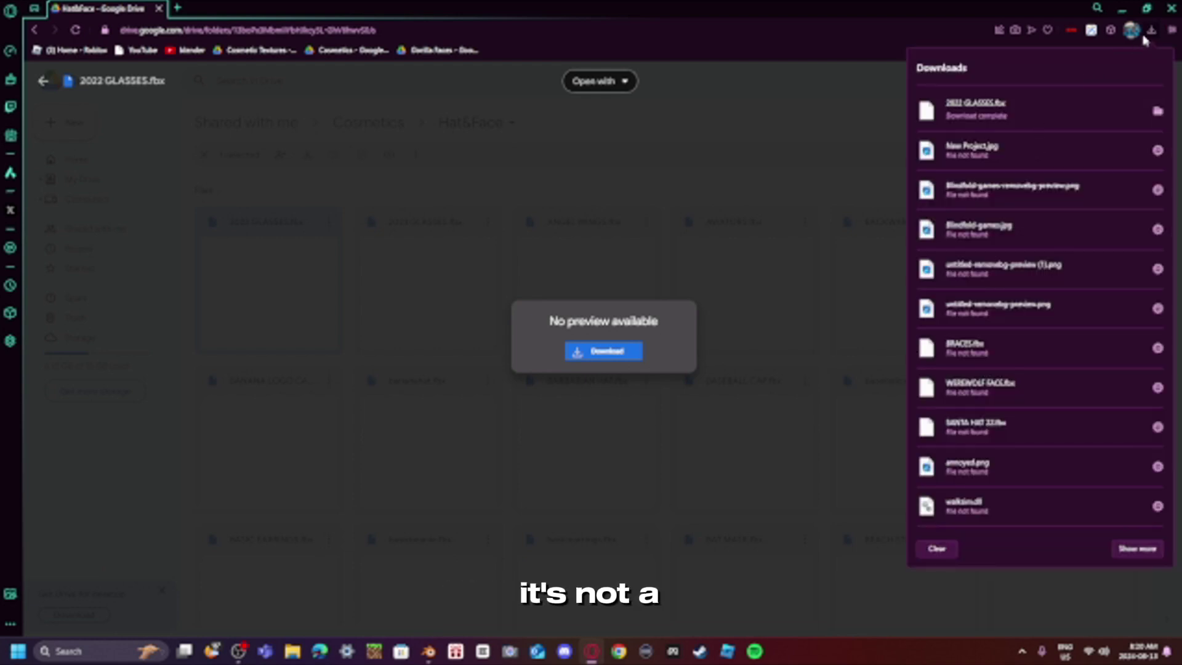
{"action": "left_click", "coordinate": [1154, 32]}
{"action": "left_click", "coordinate": [1154, 33]}
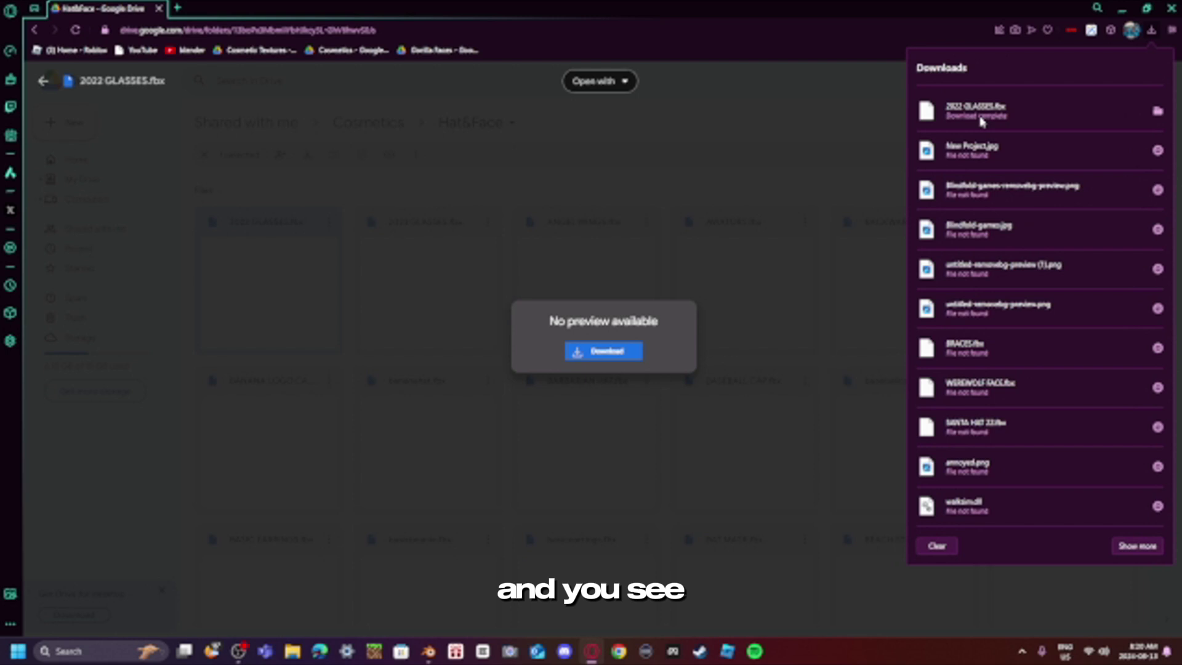
{"action": "left_click", "coordinate": [1151, 30]}
{"action": "left_click", "coordinate": [429, 656]}
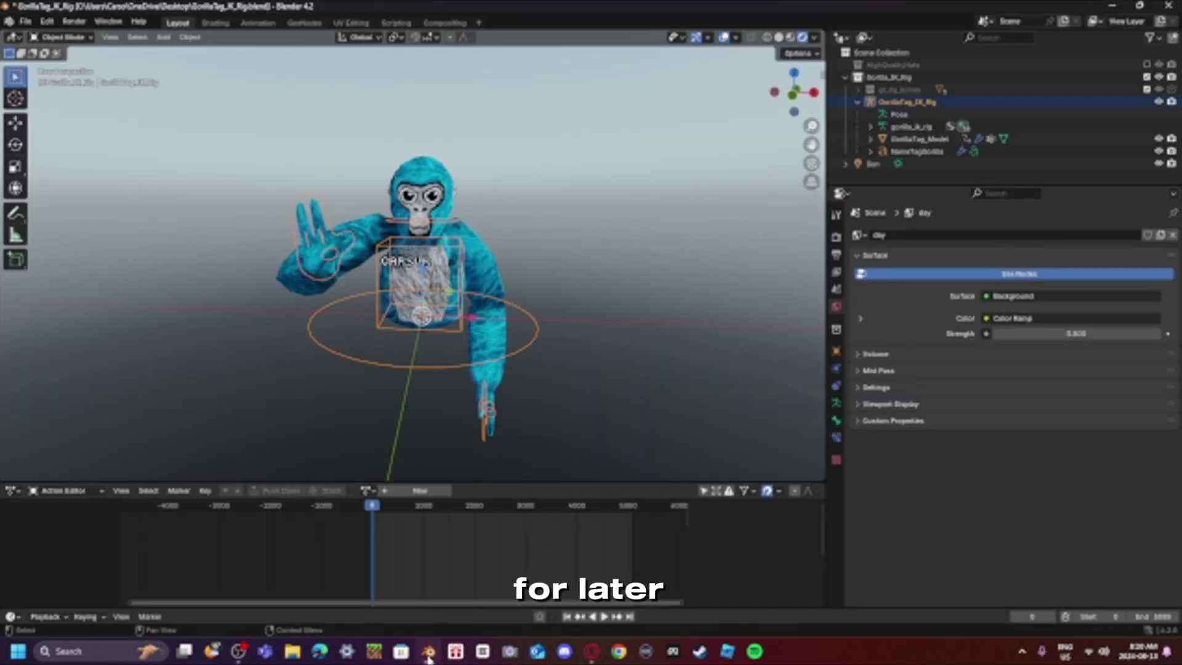
- Start File > Import > FBX and reposition the import file browser
{"action": "left_click", "coordinate": [26, 23]}
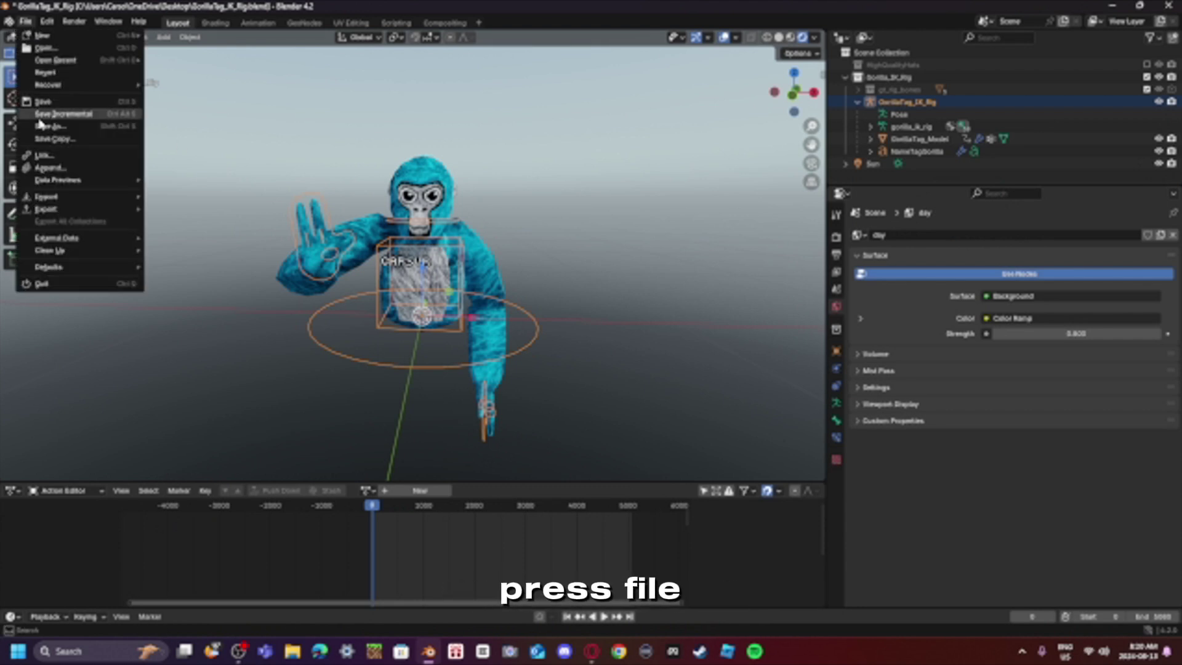
{"action": "mouse_move", "coordinate": [74, 199]}
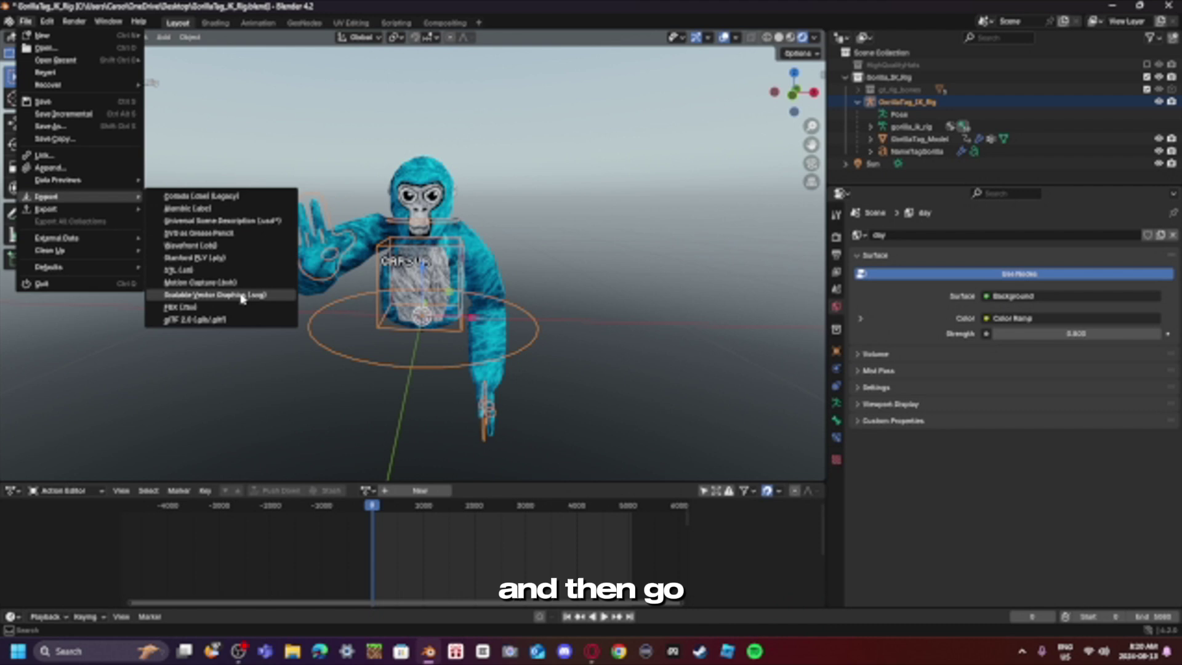
{"action": "left_click", "coordinate": [210, 313]}
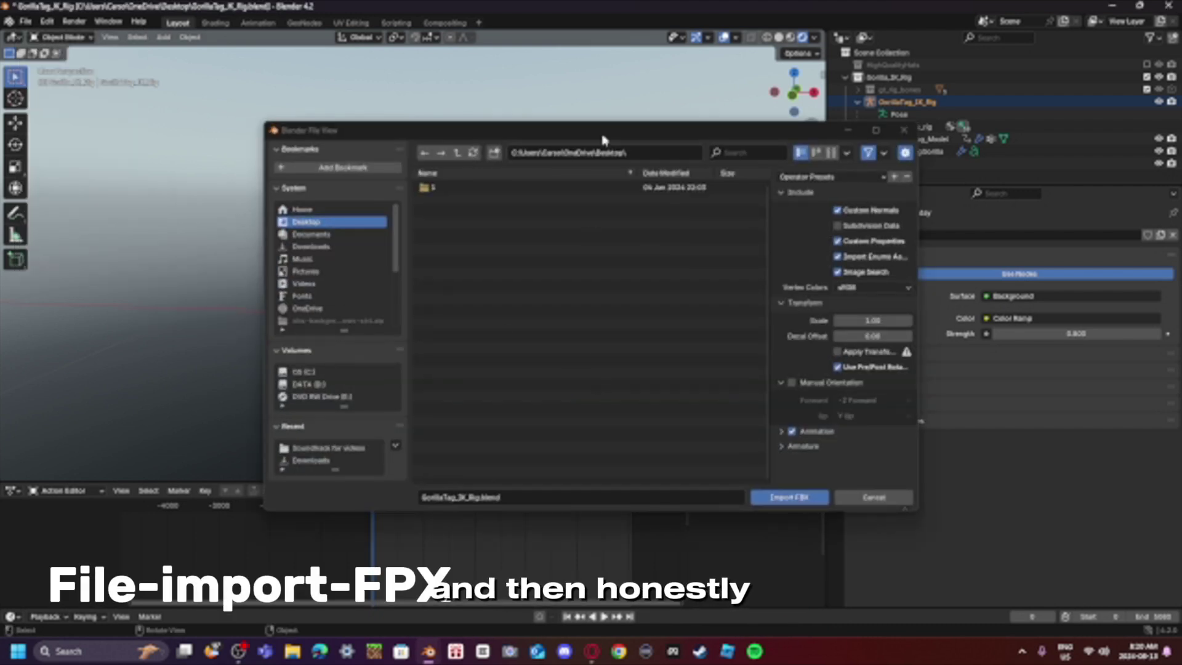
{"action": "left_click_drag", "start_coordinate": [624, 137], "coordinate": [715, 142]}
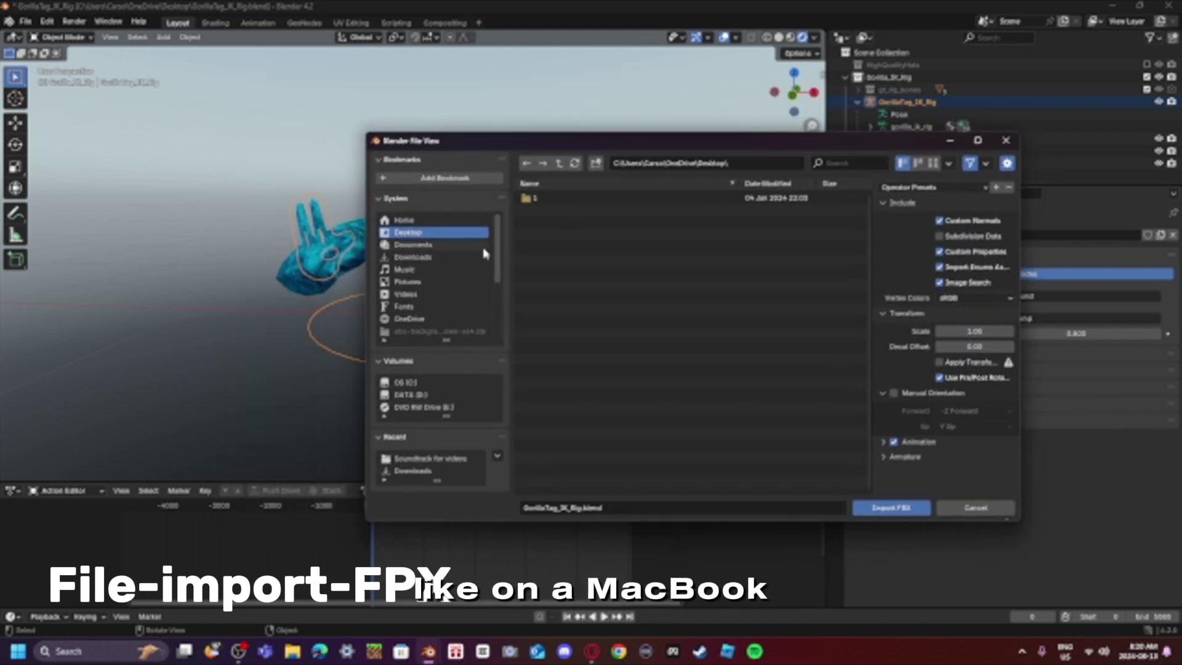
{"action": "left_click_drag", "start_coordinate": [397, 146], "coordinate": [335, 150]}
- Import 2022 GLASSES.fbx from the Downloads folder into the scene
{"action": "left_click", "coordinate": [293, 651]}
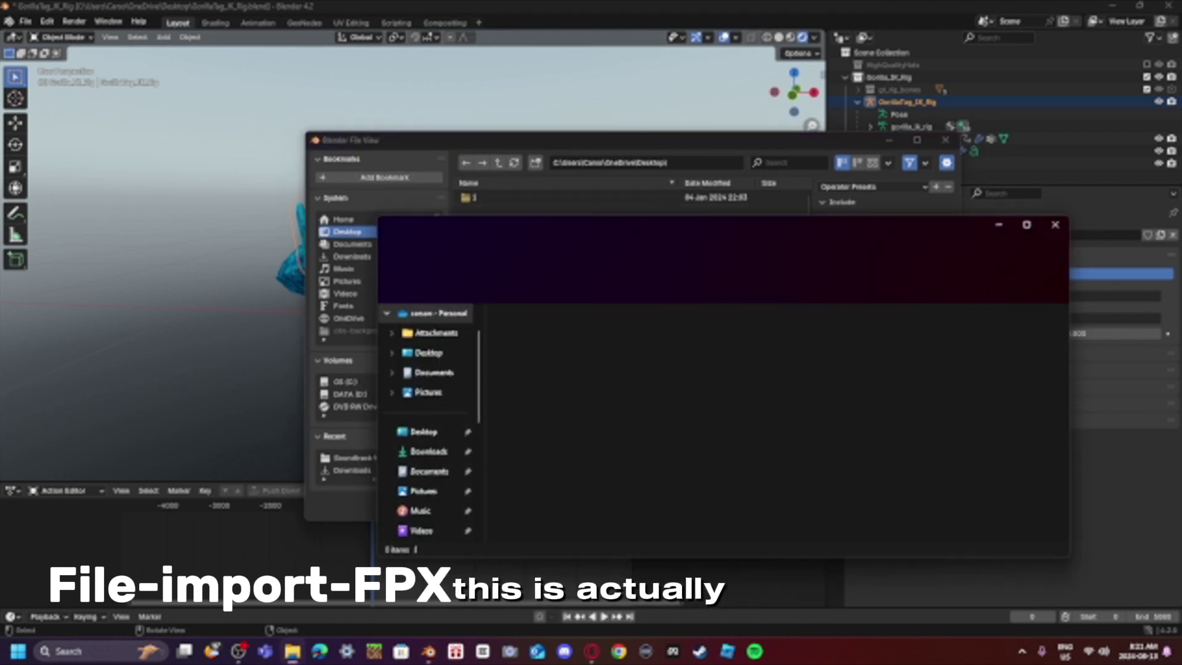
{"action": "left_click", "coordinate": [1044, 194]}
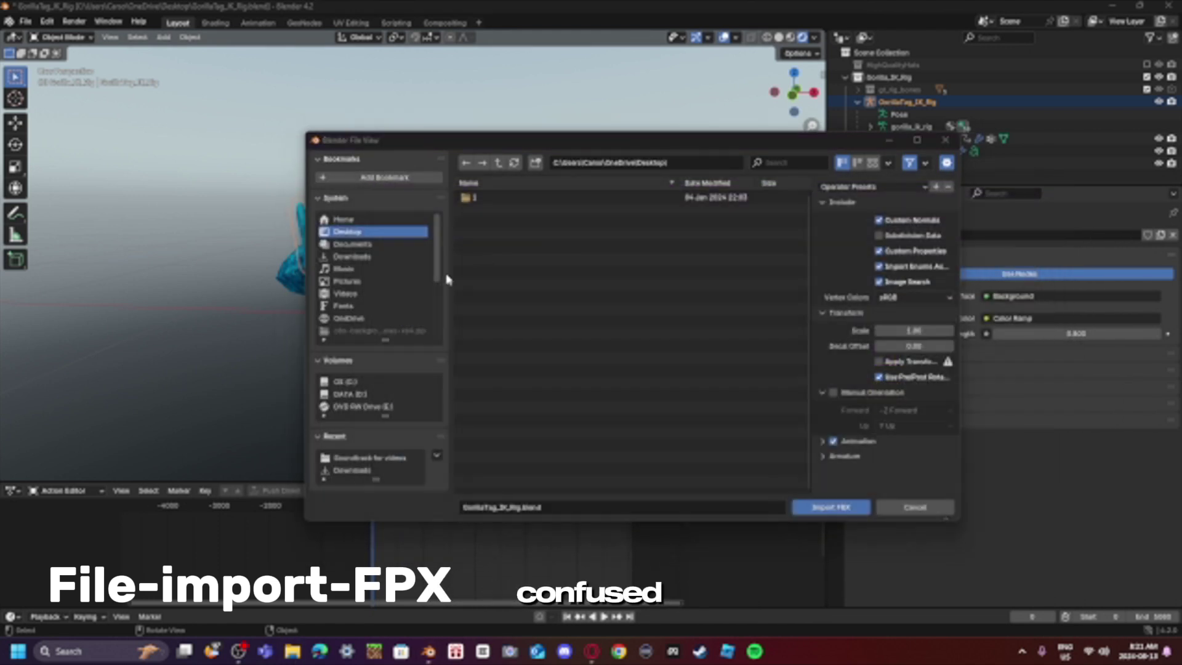
{"action": "left_click", "coordinate": [378, 243]}
{"action": "left_click", "coordinate": [374, 232]}
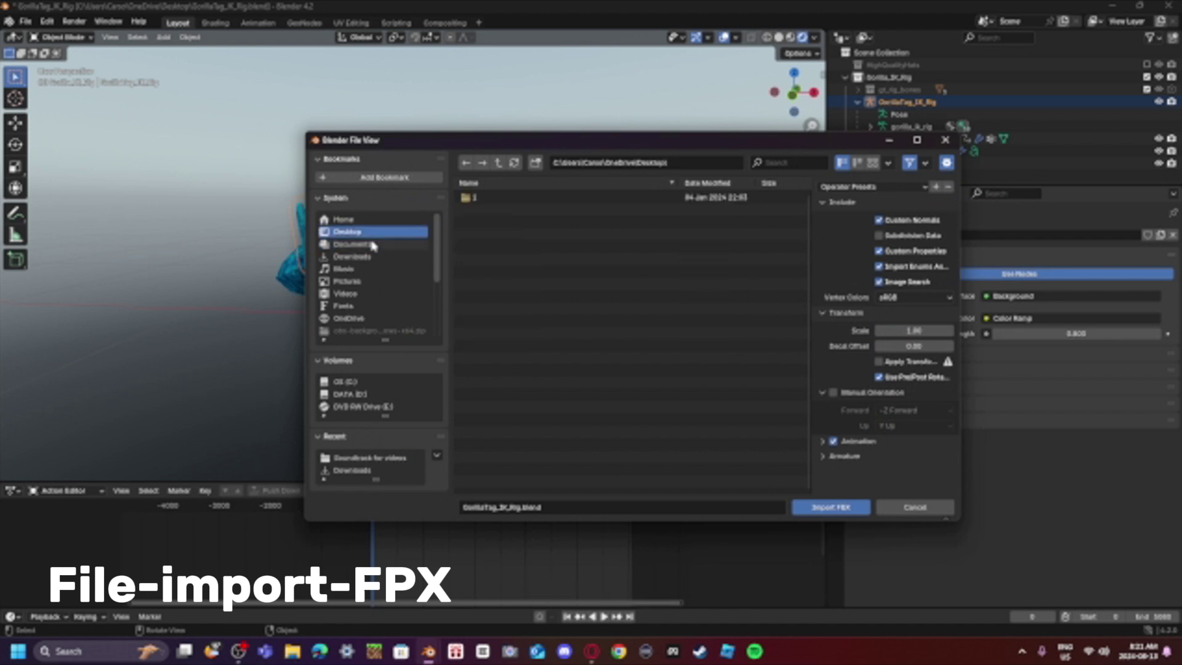
{"action": "left_click", "coordinate": [370, 245]}
{"action": "left_click", "coordinate": [368, 259]}
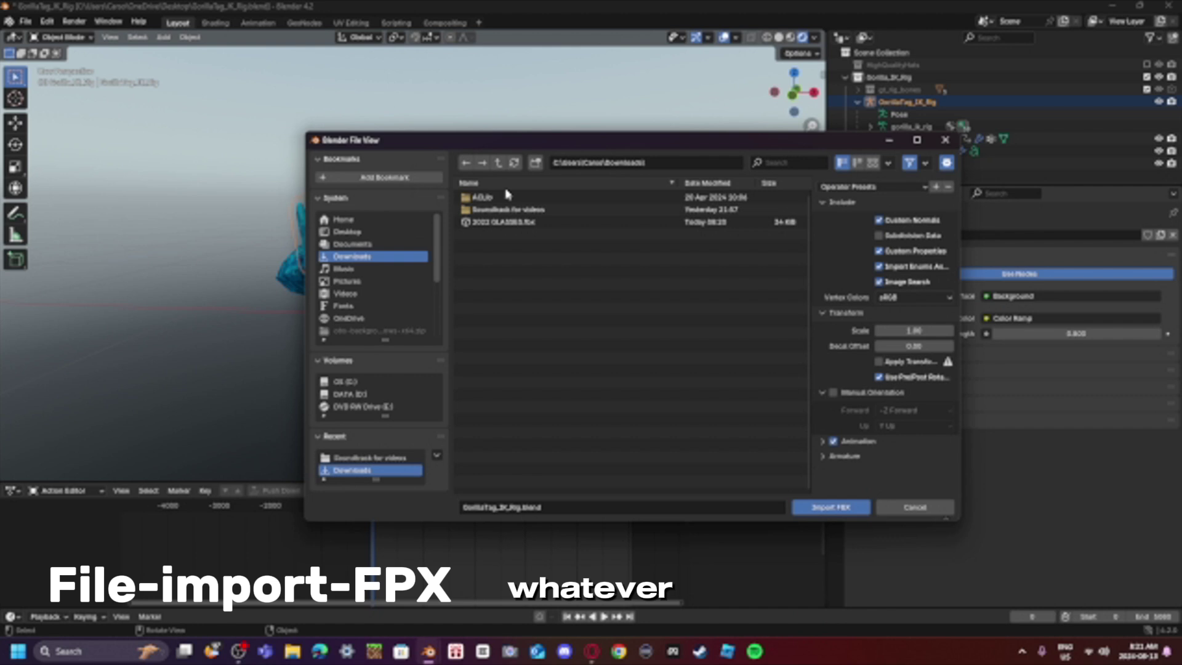
{"action": "left_click", "coordinate": [492, 222]}
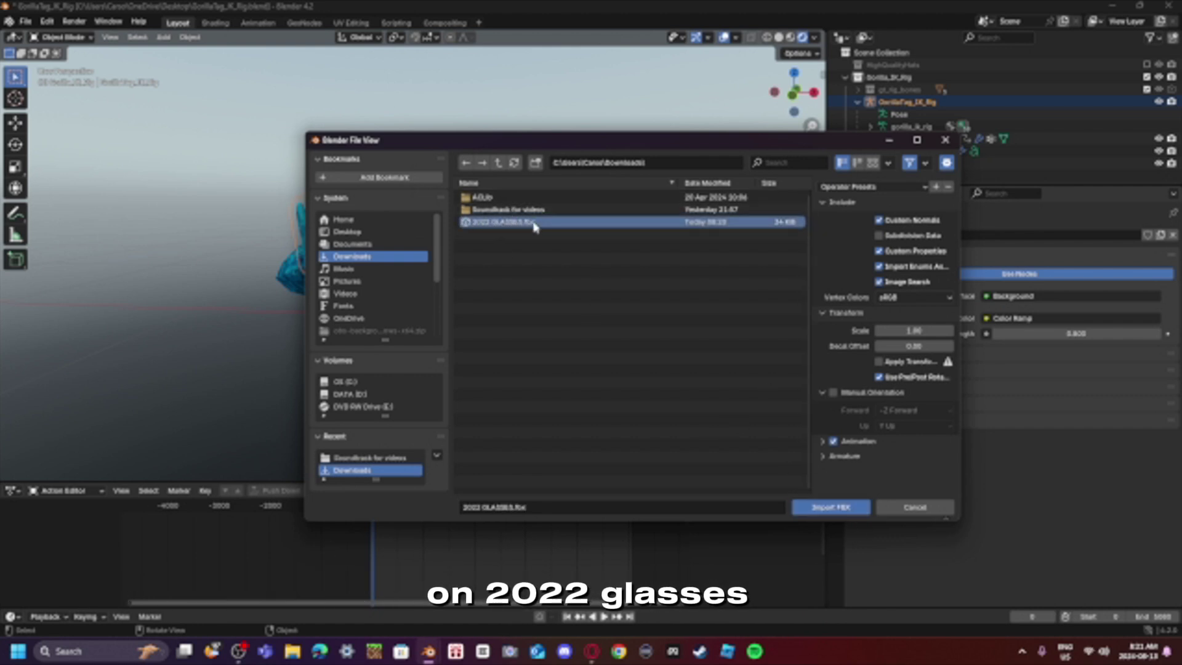
{"action": "left_click", "coordinate": [837, 508]}
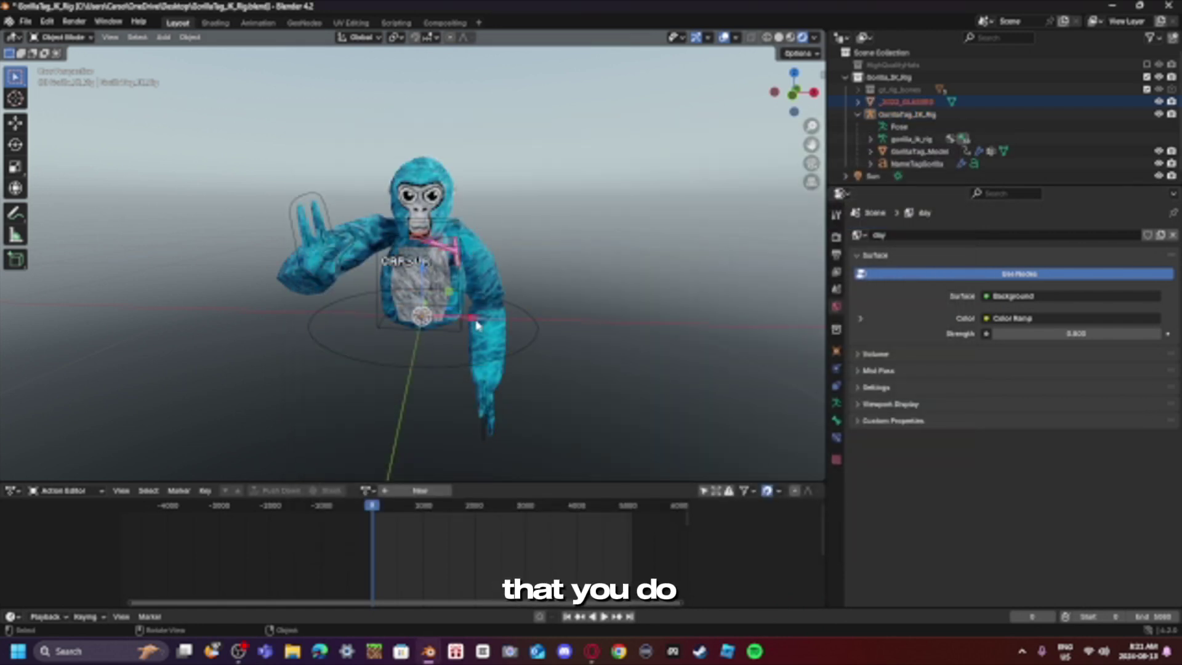
- Select the 2022 glasses and slide them sideways along the Y axis
{"action": "key", "text": "g"}
{"action": "left_click", "coordinate": [529, 271]}
{"action": "left_click_drag", "start_coordinate": [794, 93], "coordinate": [763, 94]}
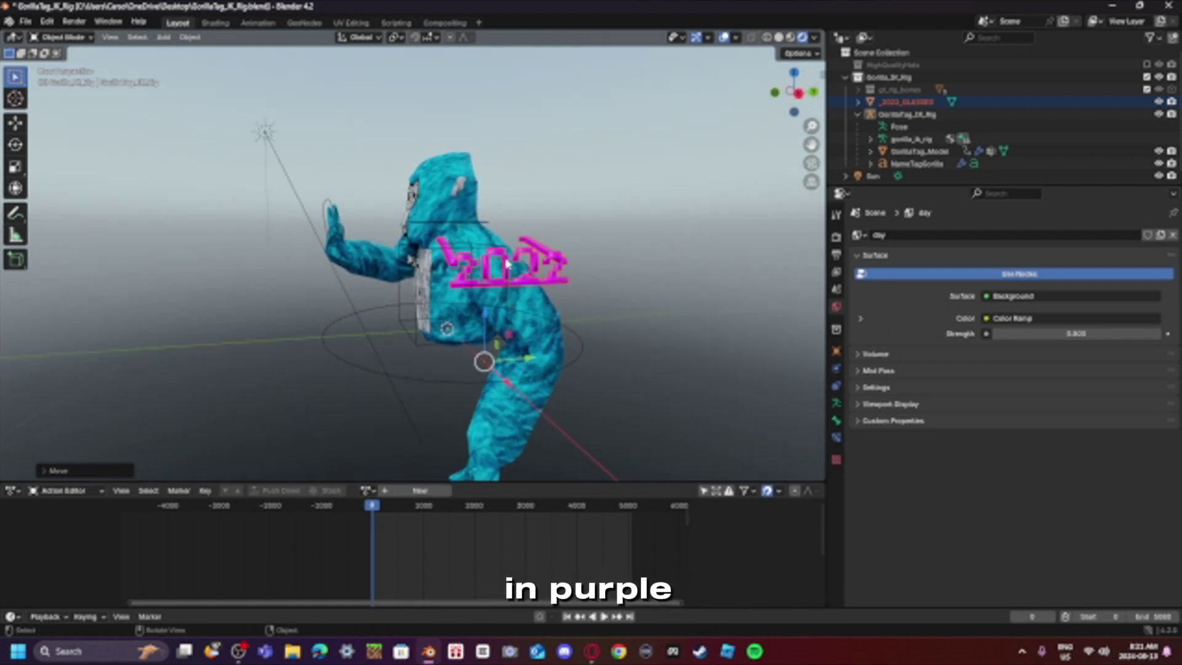
{"action": "left_click", "coordinate": [506, 263]}
{"action": "left_click", "coordinate": [560, 261]}
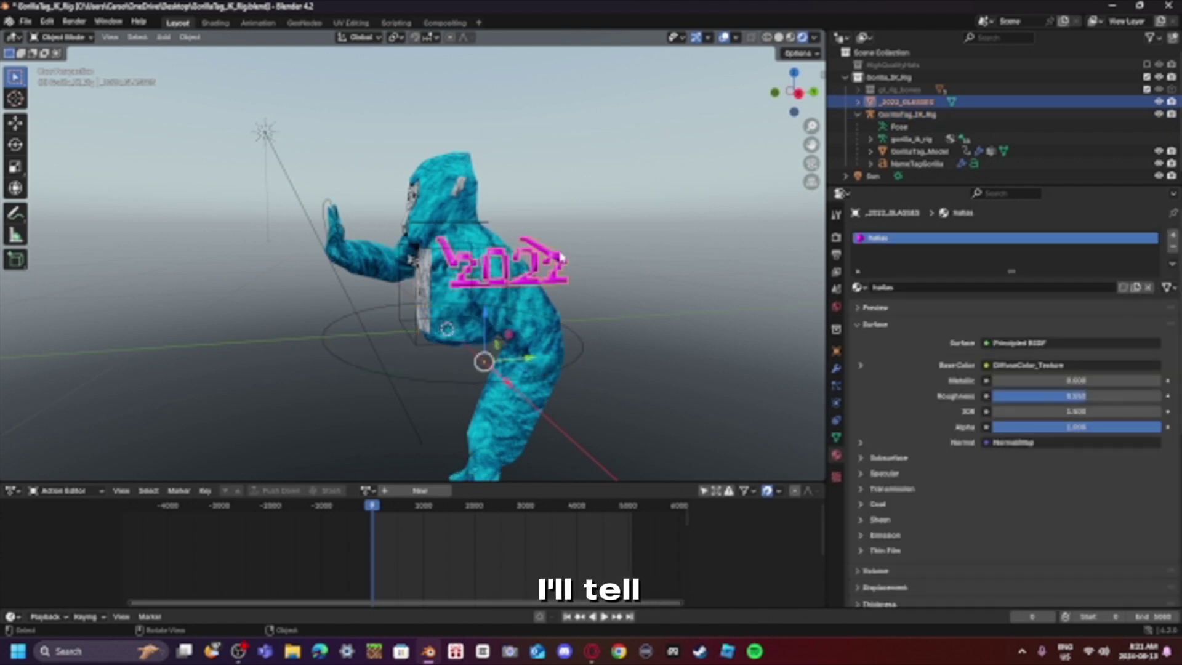
{"action": "left_click_drag", "start_coordinate": [516, 361], "coordinate": [363, 375]}
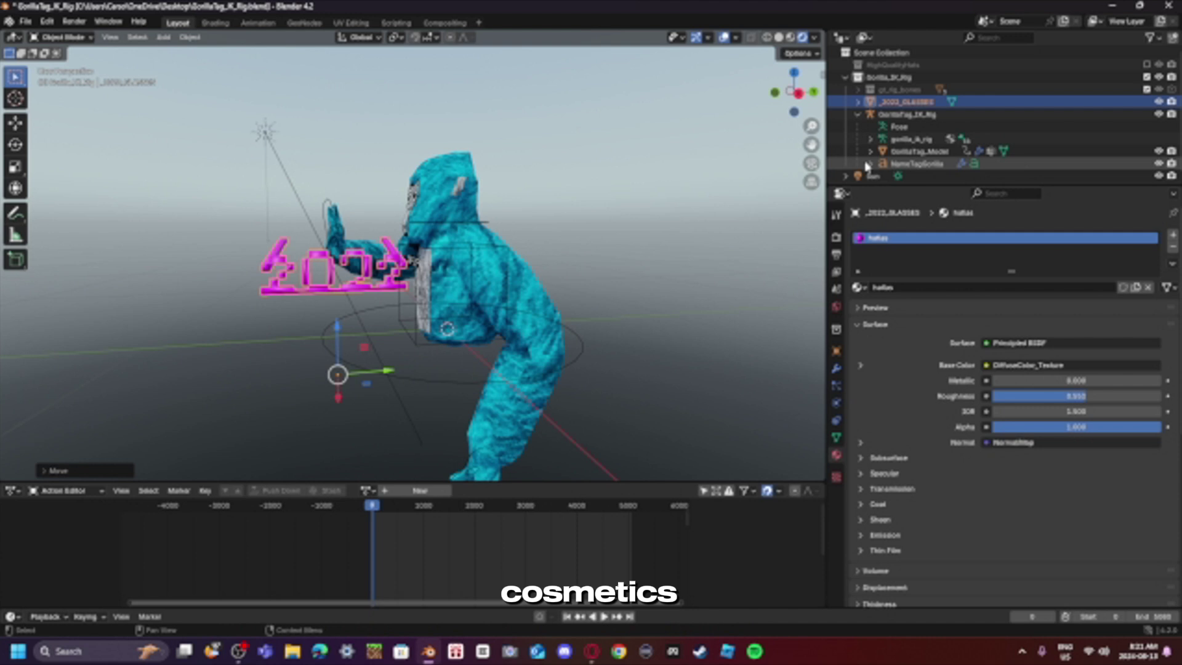
{"action": "left_click_drag", "start_coordinate": [797, 91], "coordinate": [775, 94]}
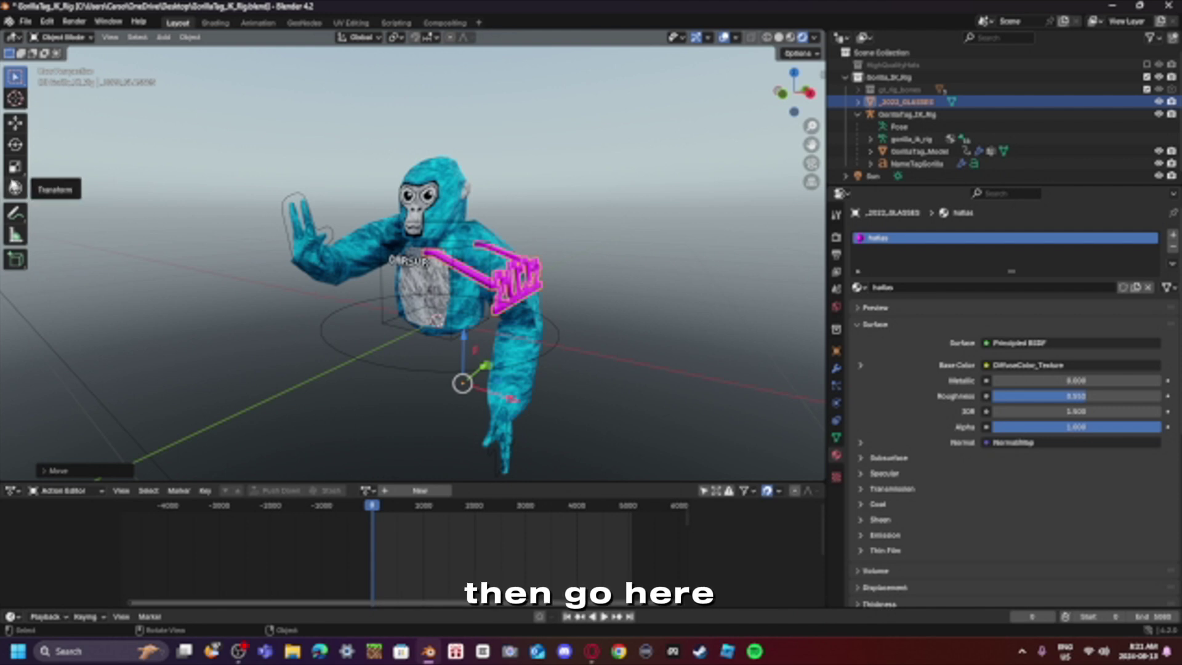
- Rotate the glasses about 95° around vertical and slide them along X and Y onto the face
{"action": "left_click_drag", "start_coordinate": [32, 100], "coordinate": [110, 100]}
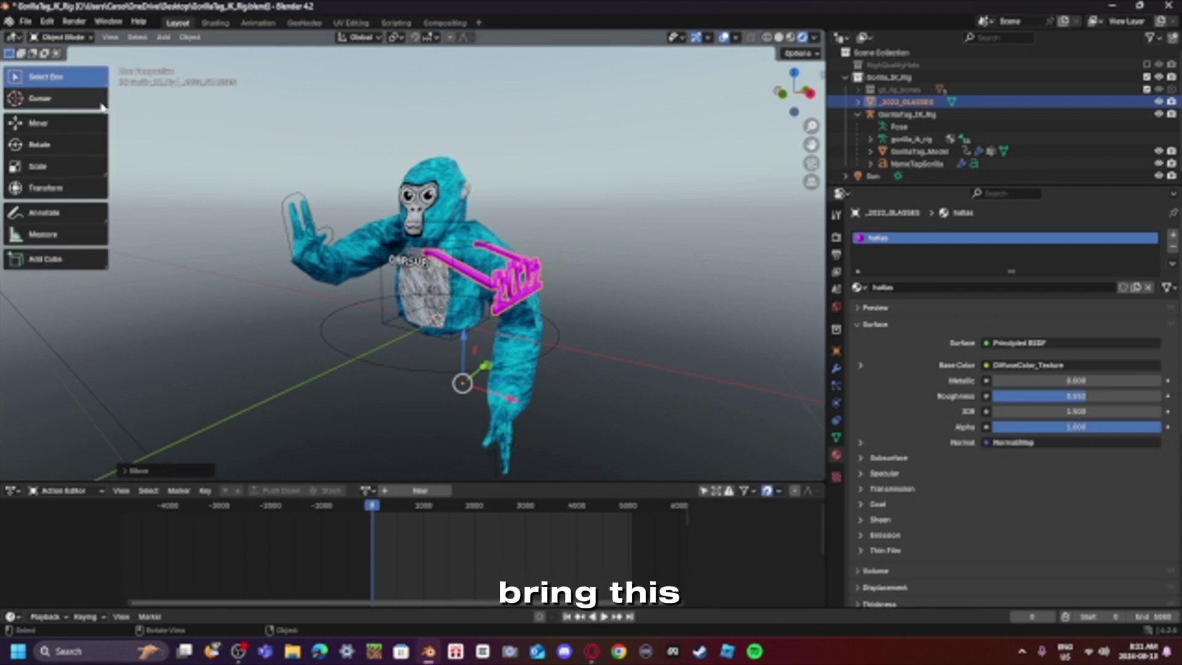
{"action": "left_click", "coordinate": [61, 147]}
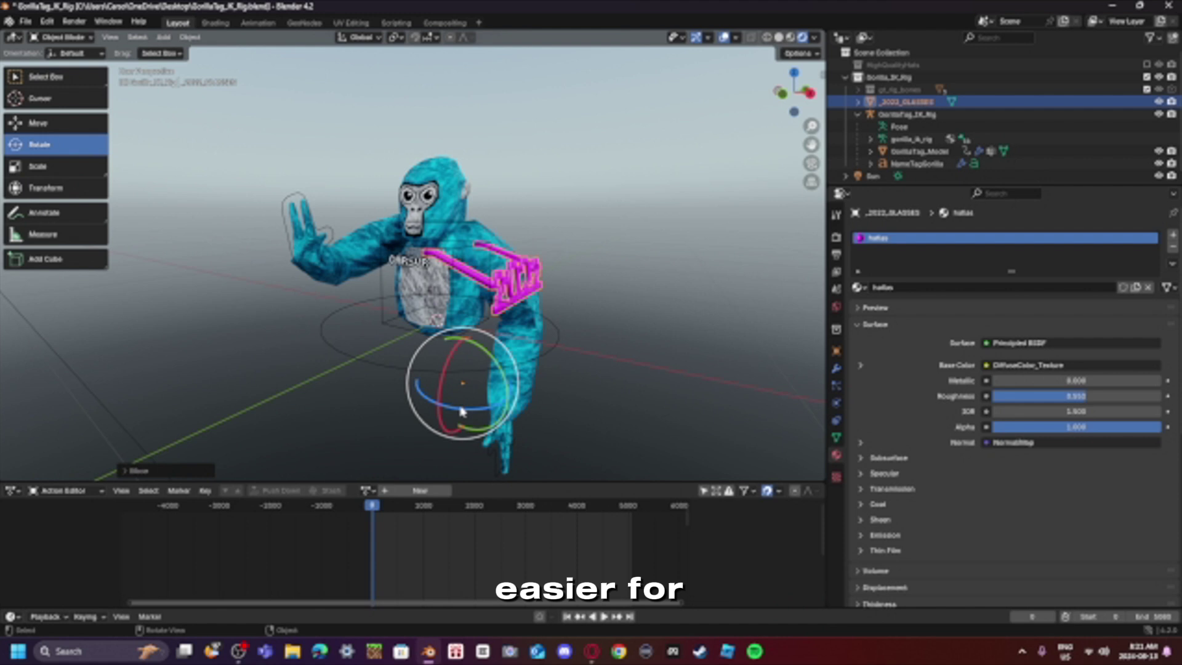
{"action": "left_click_drag", "start_coordinate": [453, 409], "coordinate": [311, 327]}
{"action": "left_click_drag", "start_coordinate": [803, 110], "coordinate": [779, 112]}
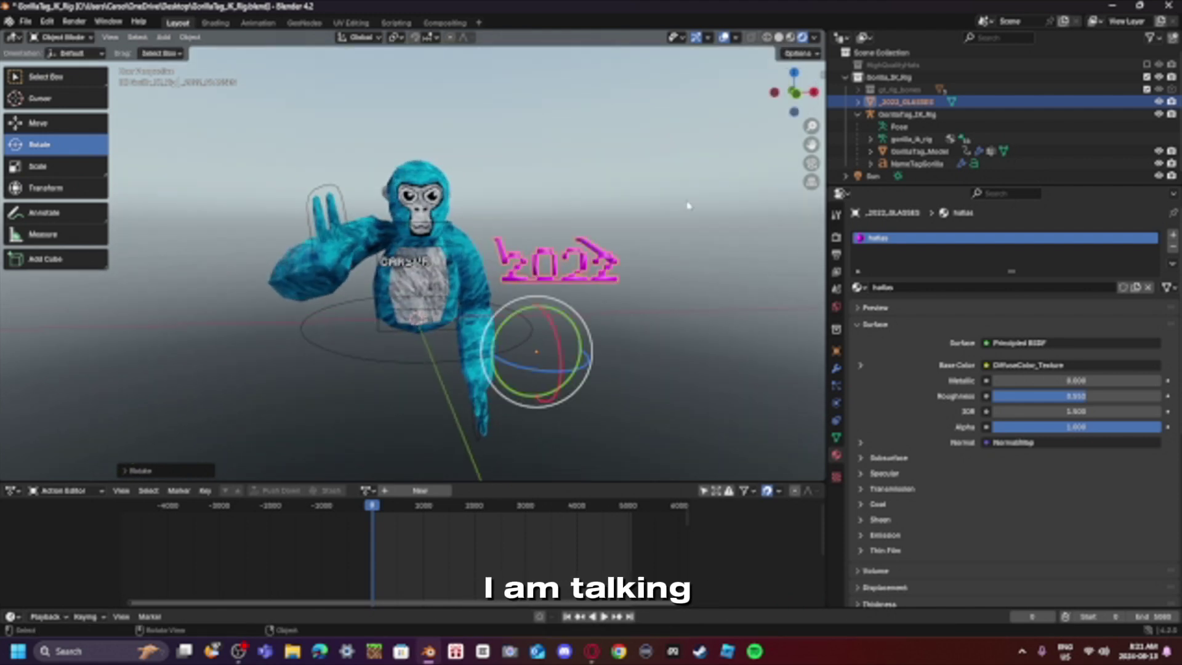
{"action": "left_click", "coordinate": [38, 123]}
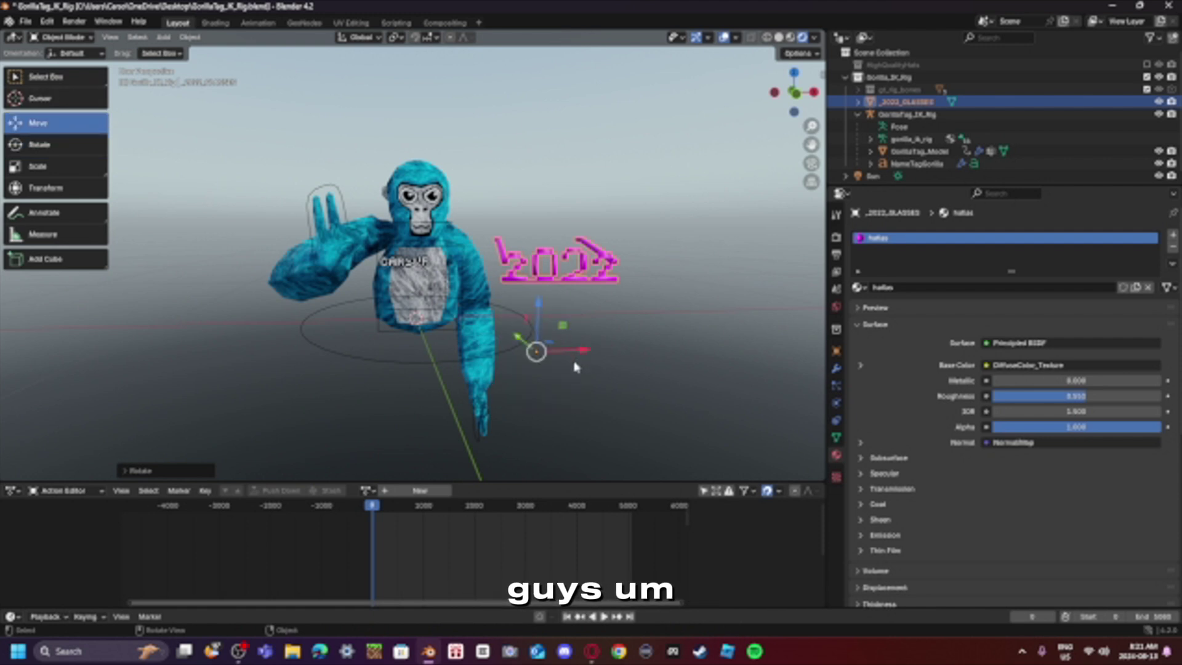
{"action": "left_click_drag", "start_coordinate": [570, 356], "coordinate": [433, 355]}
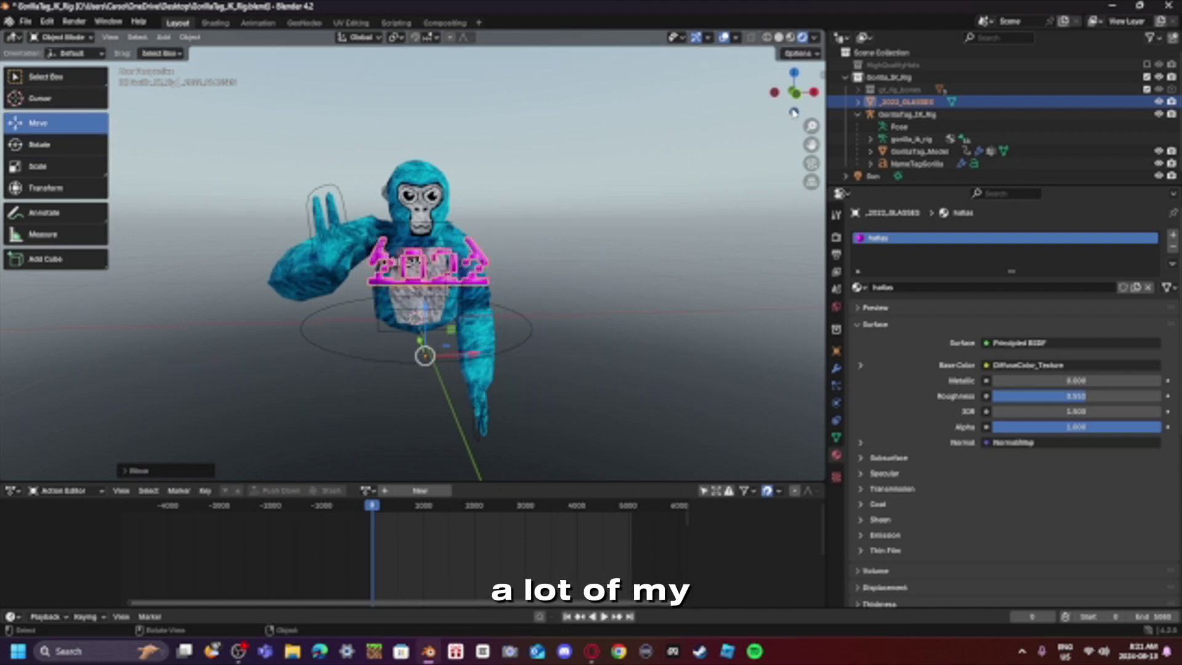
{"action": "left_click_drag", "start_coordinate": [795, 114], "coordinate": [782, 108]}
{"action": "mouse_move", "coordinate": [548, 266]}
{"action": "middle_mouse_down"}
{"action": "mouse_move", "coordinate": [511, 267]}
{"action": "mouse_move", "coordinate": [547, 266]}
{"action": "middle_mouse_up"}
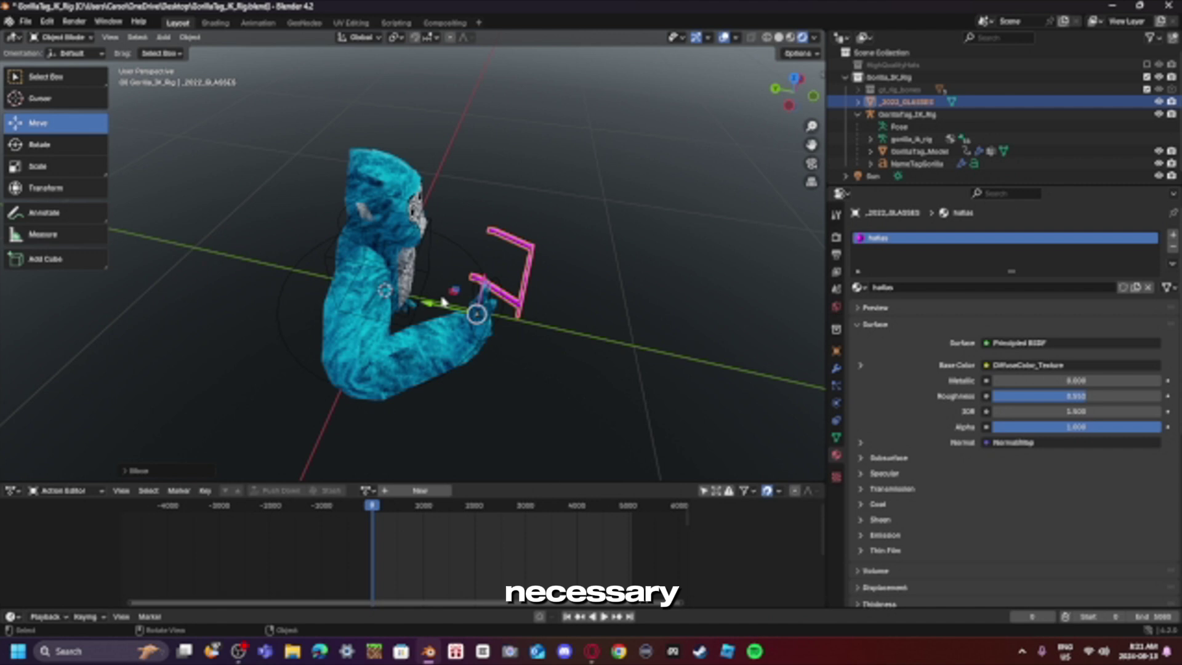
{"action": "left_click_drag", "start_coordinate": [444, 302], "coordinate": [368, 287]}
- From the front view, shift the 2022 glasses sideways along X and lower them along Z onto the face
{"action": "left_click", "coordinate": [813, 96]}
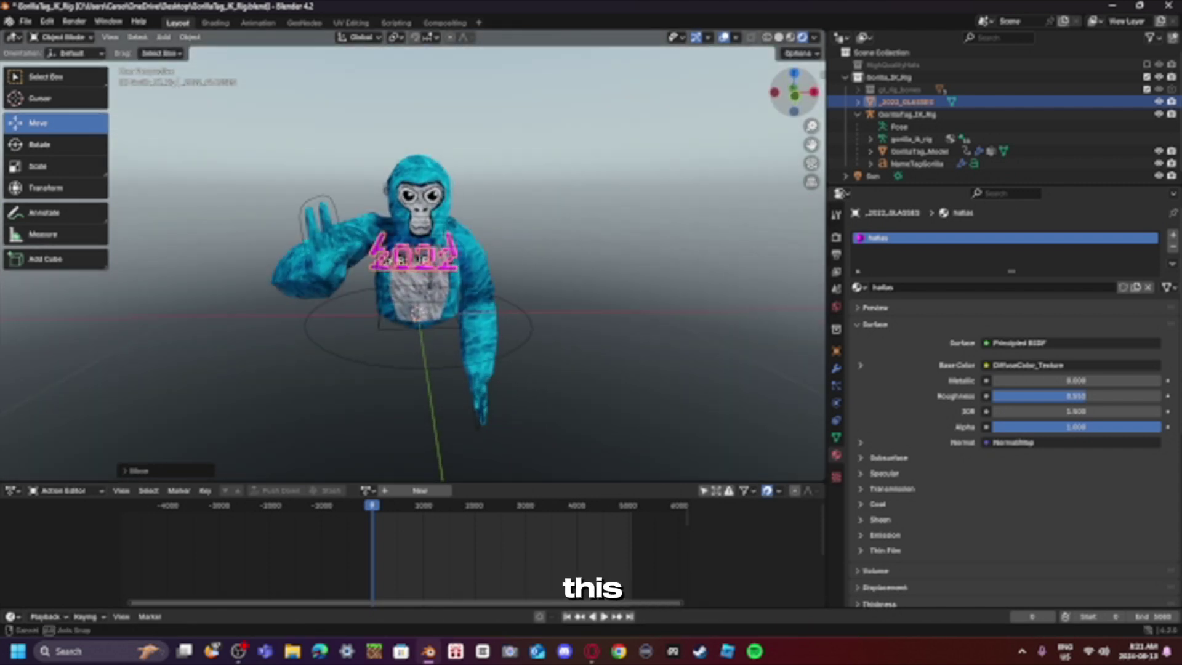
{"action": "left_click_drag", "start_coordinate": [412, 295], "coordinate": [412, 234]}
{"action": "mouse_move", "coordinate": [787, 94]}
{"action": "left_mouse_down"}
{"action": "mouse_move", "coordinate": [802, 93]}
{"action": "mouse_move", "coordinate": [785, 92]}
{"action": "left_mouse_up"}
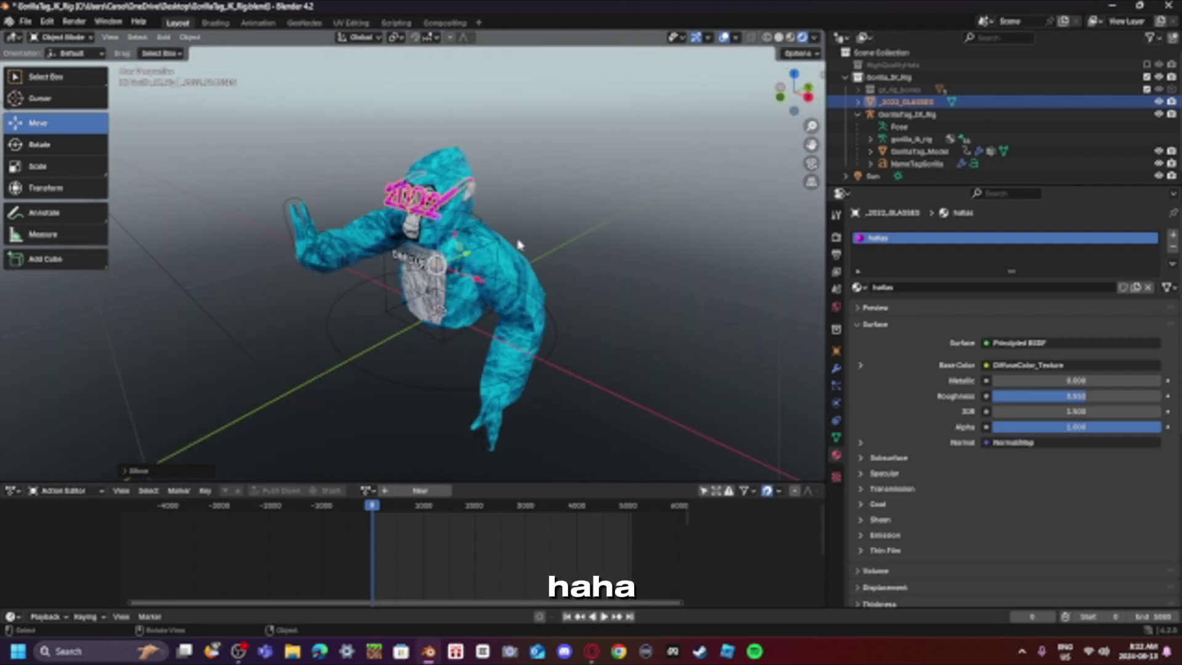
{"action": "key", "text": "g"}
{"action": "key", "text": "x"}
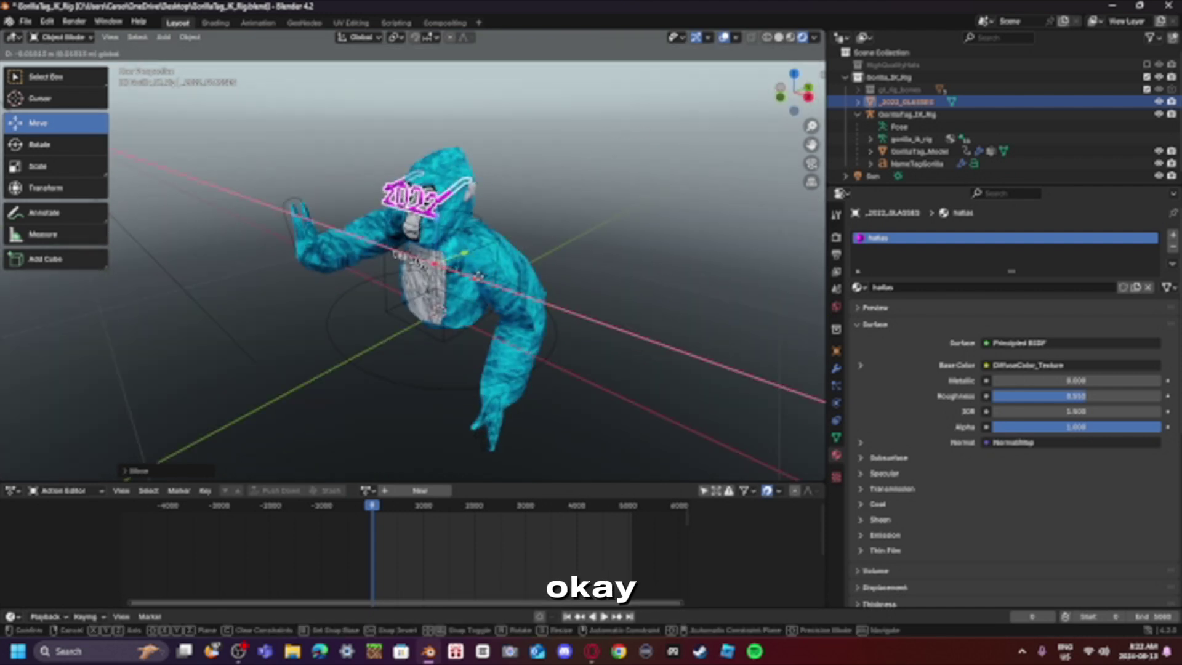
{"action": "left_click", "coordinate": [486, 281]}
{"action": "key", "text": "g"}
{"action": "key", "text": "z"}
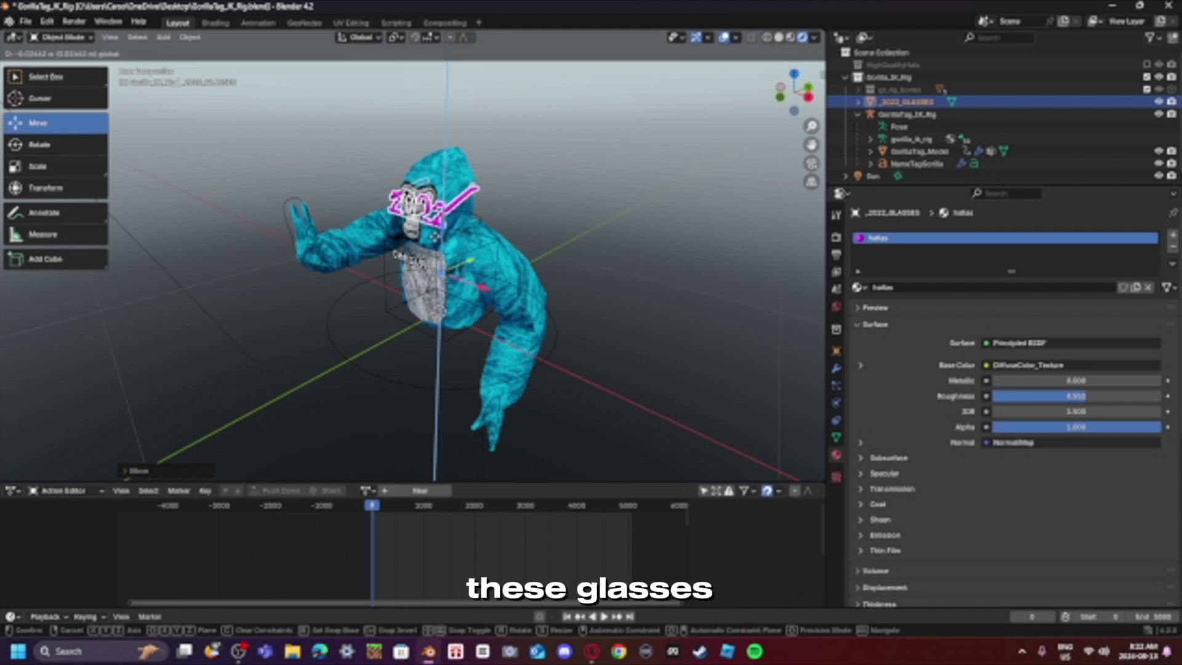
{"action": "left_click", "coordinate": [448, 284]}
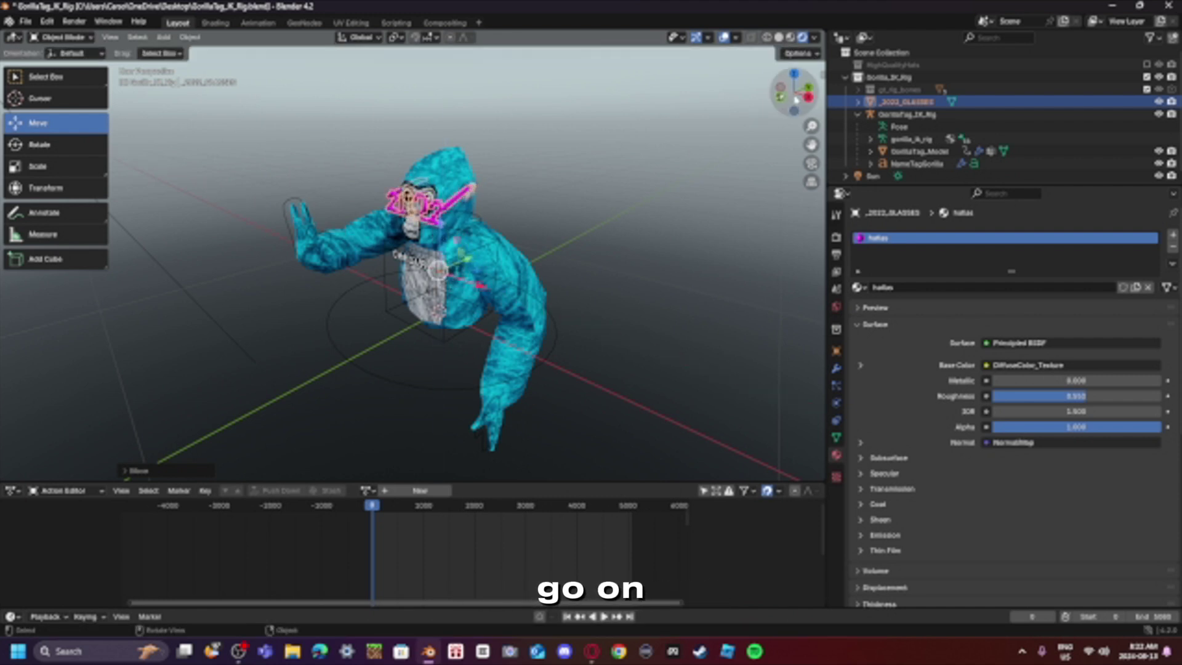
- From a side angle, refine the glasses' position and height, then switch to Select Box and deselect
{"action": "left_click_drag", "start_coordinate": [794, 92], "coordinate": [400, 270]}
{"action": "key", "text": "g"}
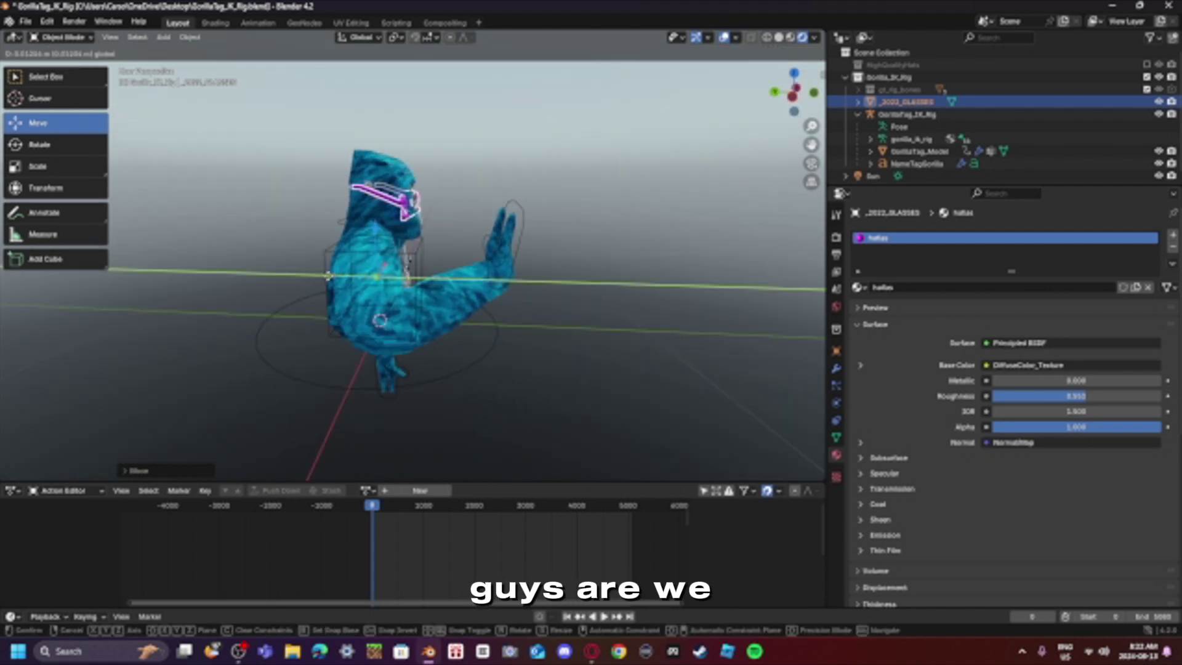
{"action": "left_click", "coordinate": [333, 277]}
{"action": "key", "text": "g"}
{"action": "key", "text": "z"}
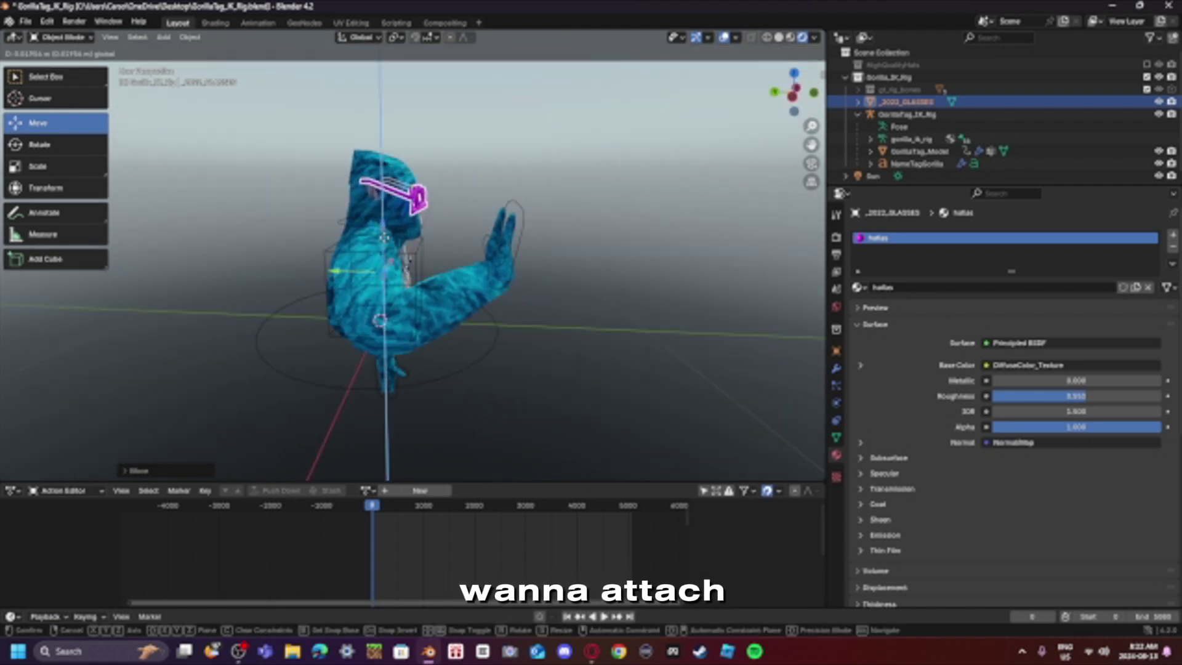
{"action": "left_click", "coordinate": [383, 237]}
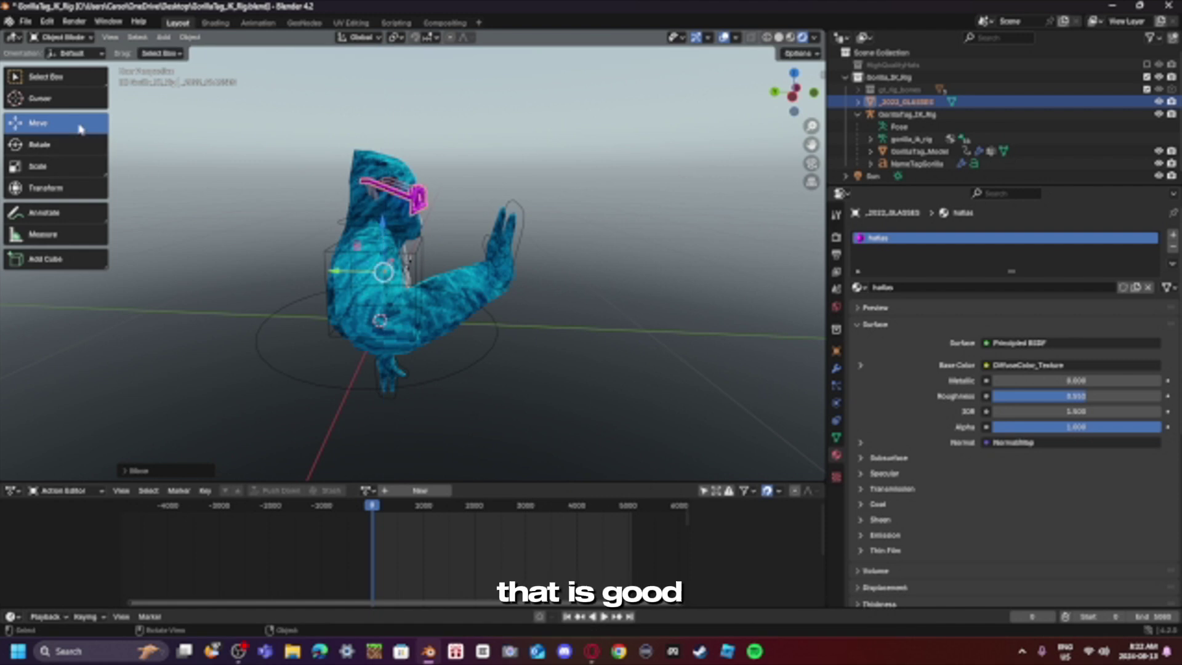
{"action": "left_click", "coordinate": [73, 78]}
{"action": "left_click", "coordinate": [639, 231]}
{"action": "left_click_drag", "start_coordinate": [795, 93], "coordinate": [702, 96]}
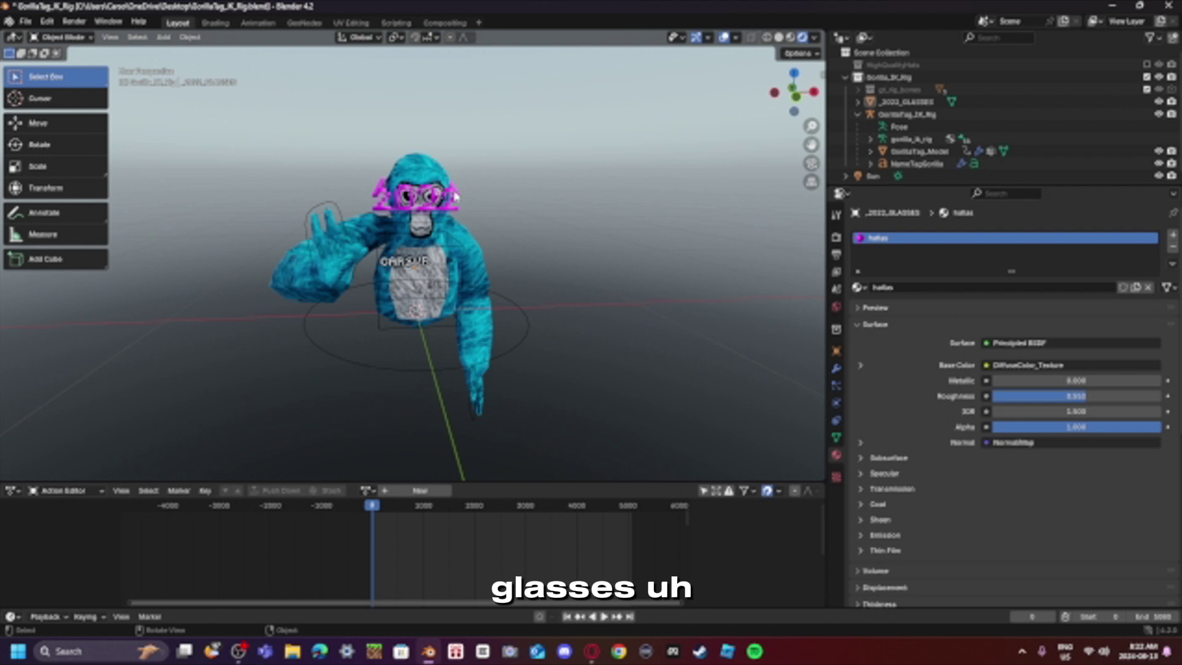
- Move the 2022 glasses along X so they sit over the gorilla's eyes, then deselect them
{"action": "left_click", "coordinate": [456, 196]}
{"action": "key", "text": "g"}
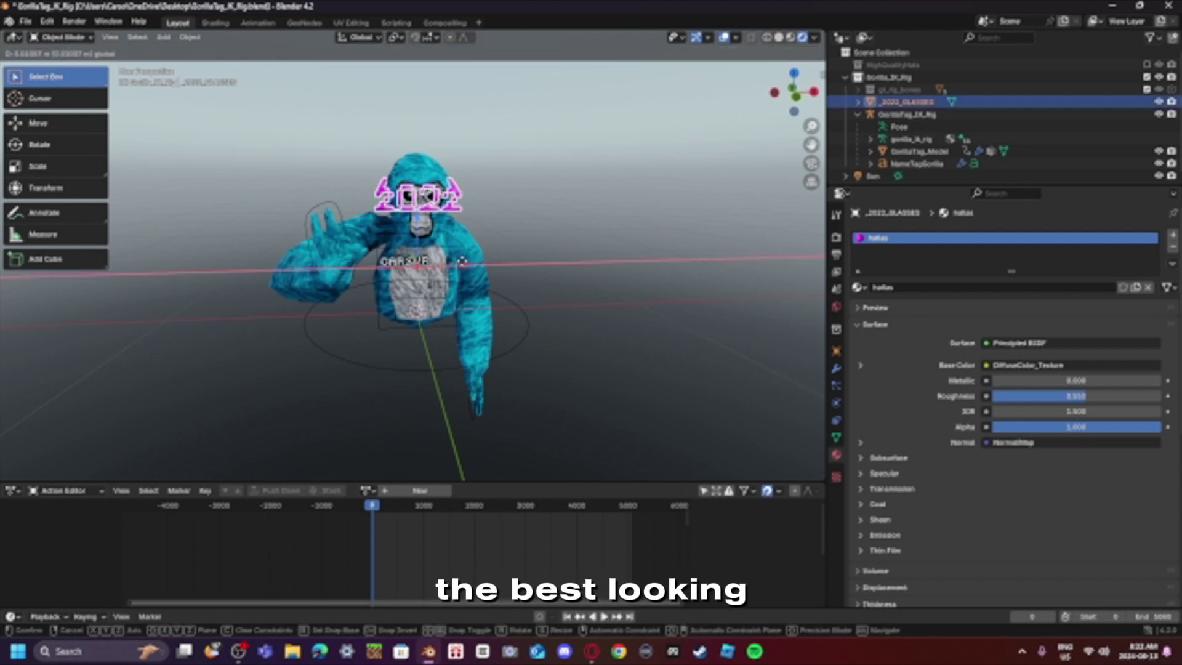
{"action": "key", "text": "x"}
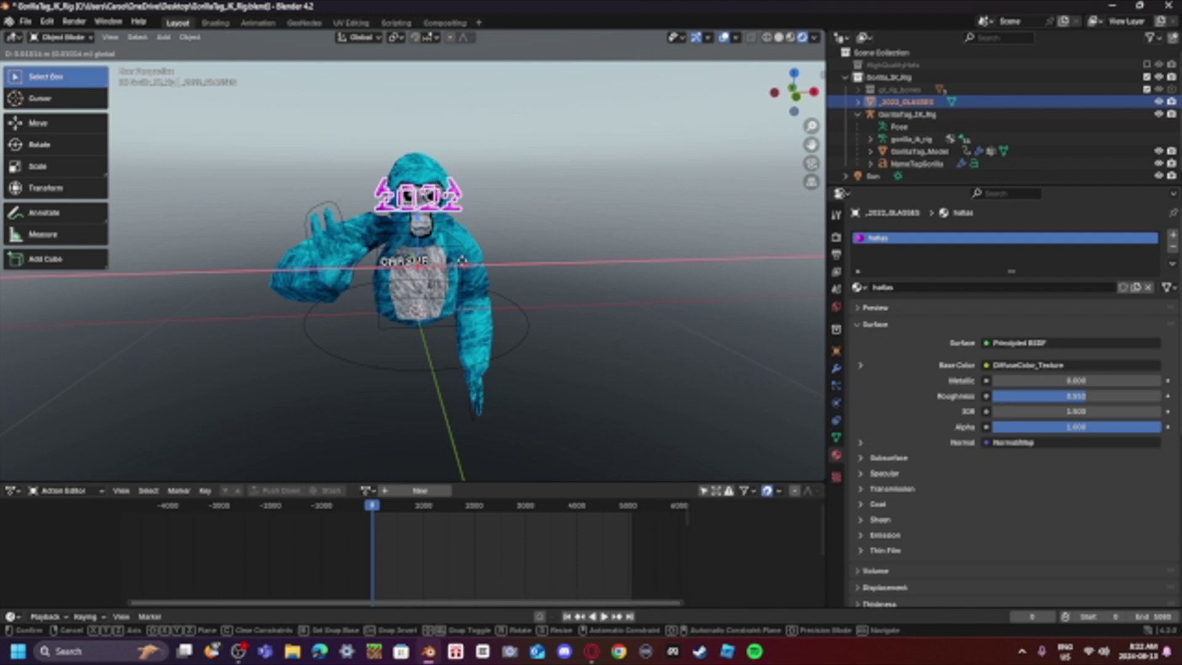
{"action": "left_click", "coordinate": [528, 277]}
{"action": "left_click", "coordinate": [651, 202]}
{"action": "left_click_drag", "start_coordinate": [788, 106], "coordinate": [732, 104]}
- Replace the glasses' Base Color texture with a plain yellow RGB colour
{"action": "left_click", "coordinate": [461, 195]}
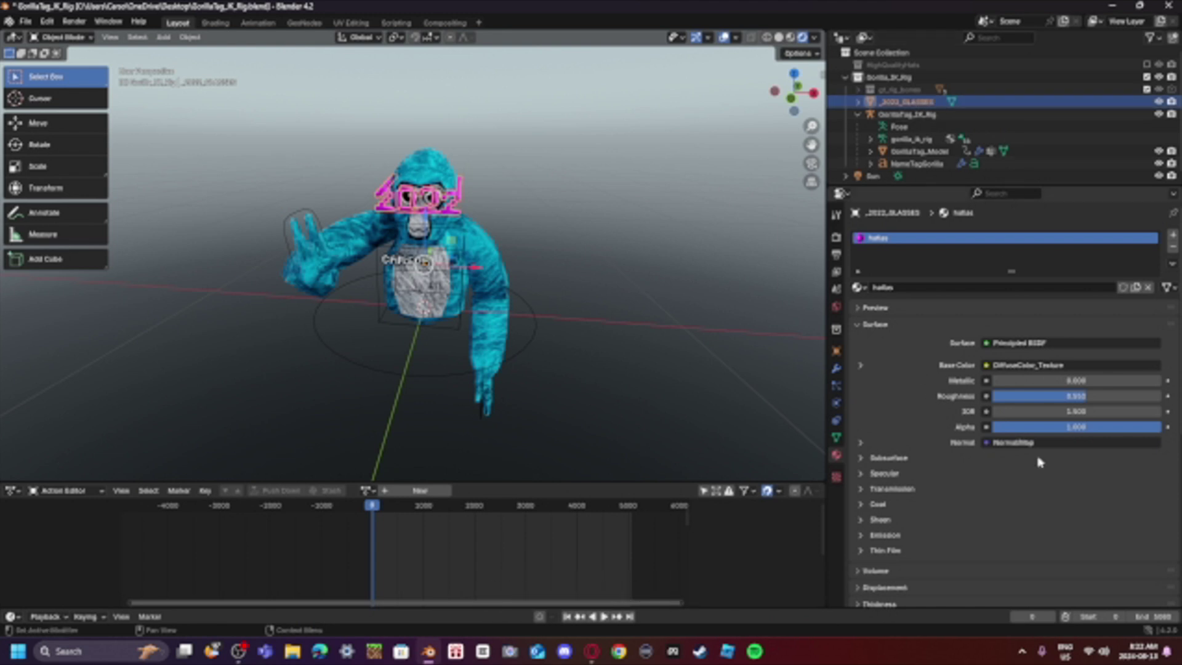
{"action": "left_click", "coordinate": [1015, 343]}
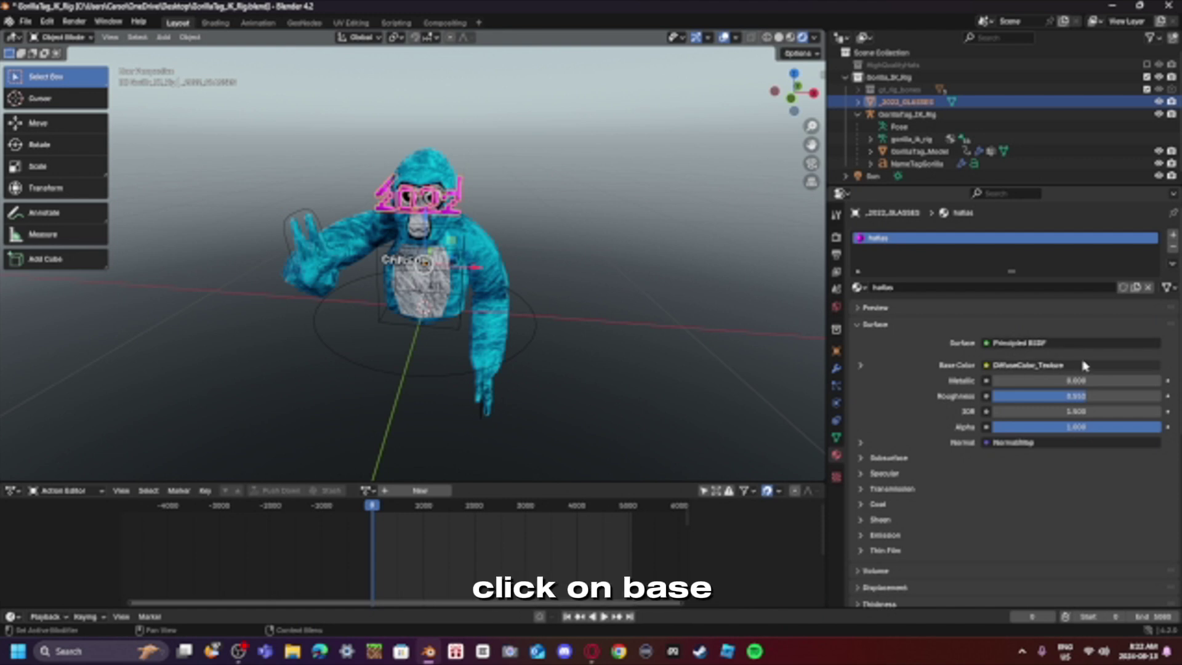
{"action": "left_click", "coordinate": [1085, 366]}
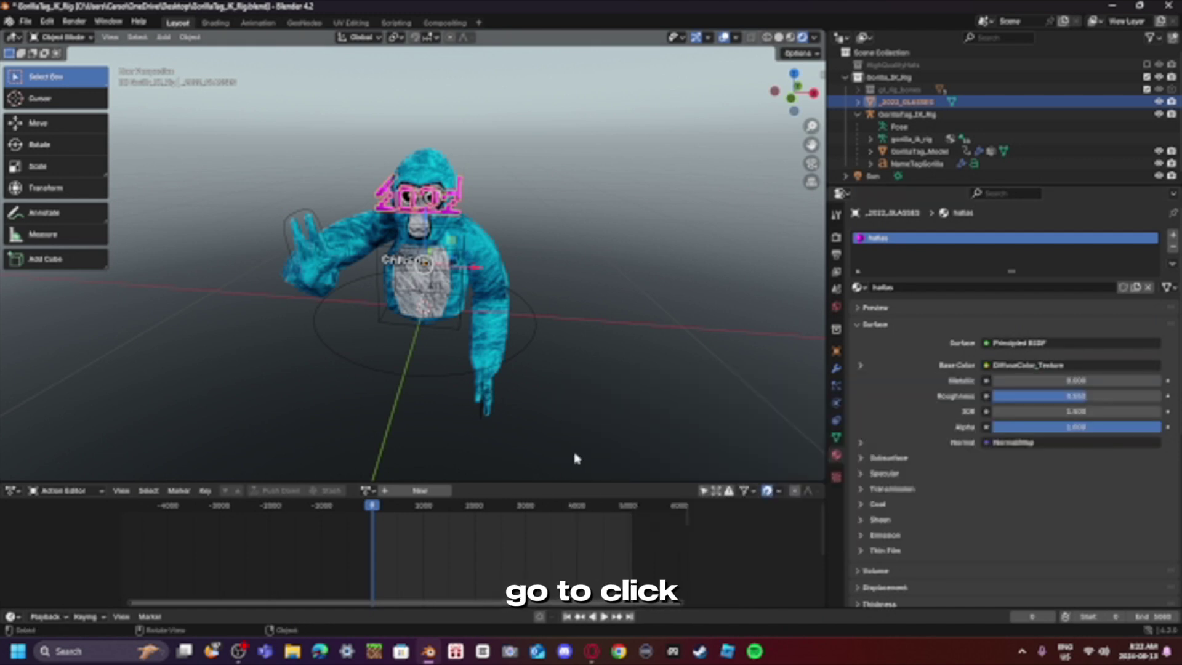
{"action": "left_click", "coordinate": [1075, 365]}
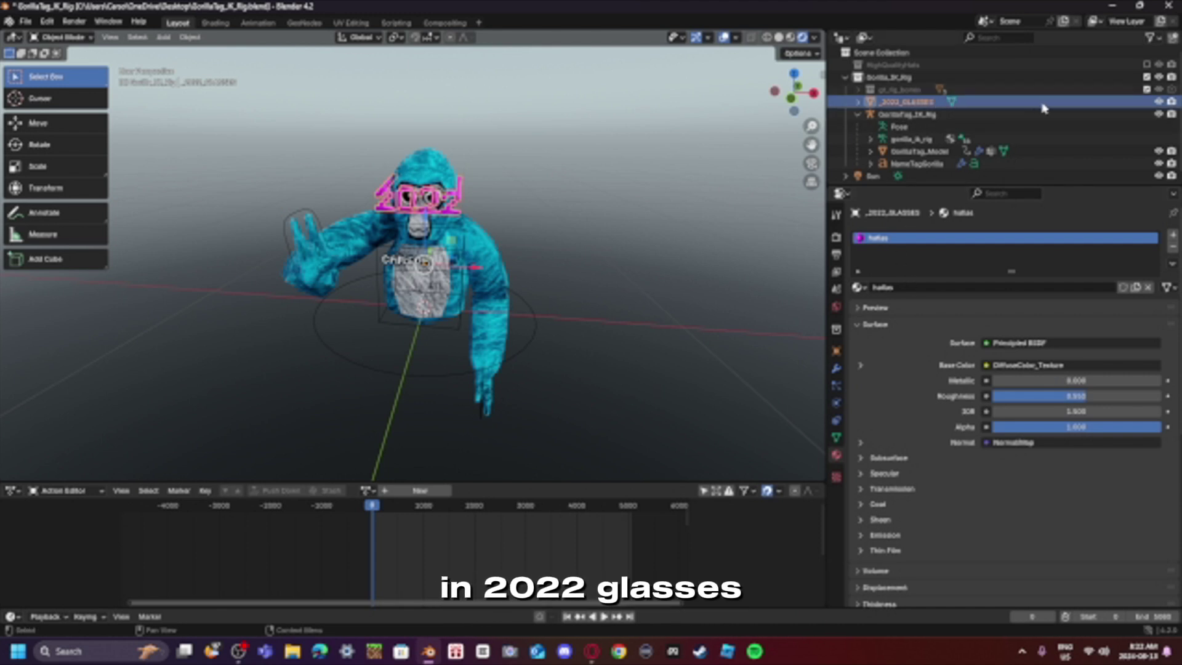
{"action": "left_click", "coordinate": [1027, 366]}
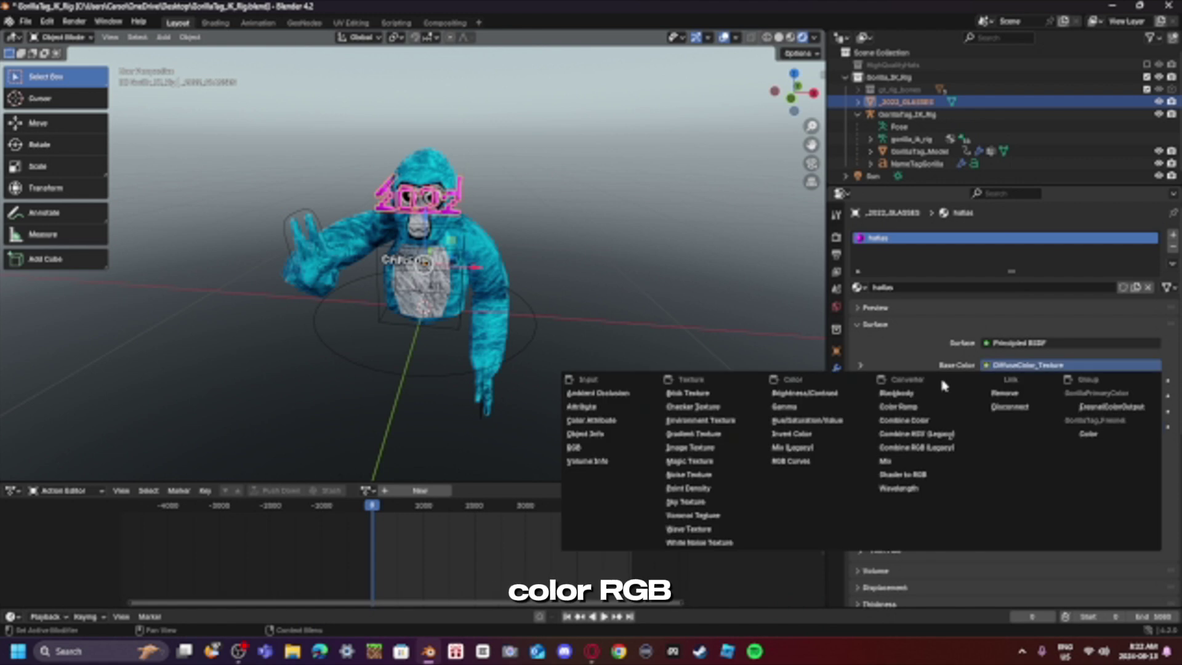
{"action": "left_click", "coordinate": [574, 447]}
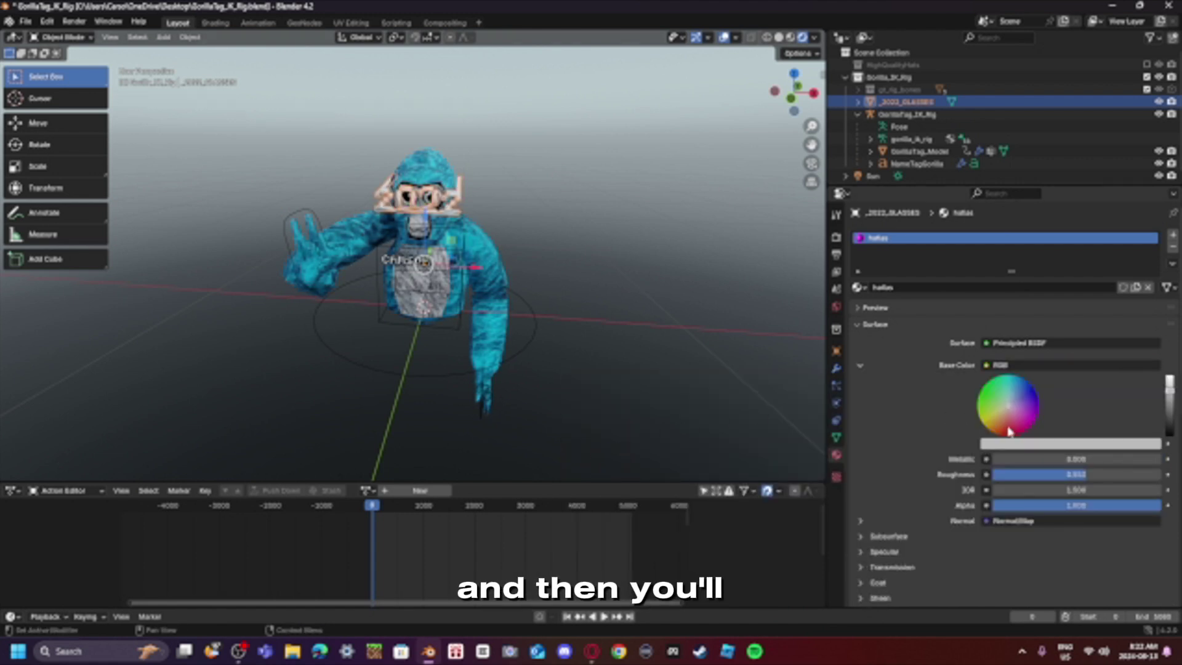
{"action": "mouse_move", "coordinate": [1010, 408]}
{"action": "left_mouse_down"}
{"action": "mouse_move", "coordinate": [978, 415]}
{"action": "mouse_move", "coordinate": [983, 428]}
{"action": "mouse_move", "coordinate": [975, 406]}
{"action": "mouse_move", "coordinate": [984, 424]}
{"action": "left_mouse_up"}
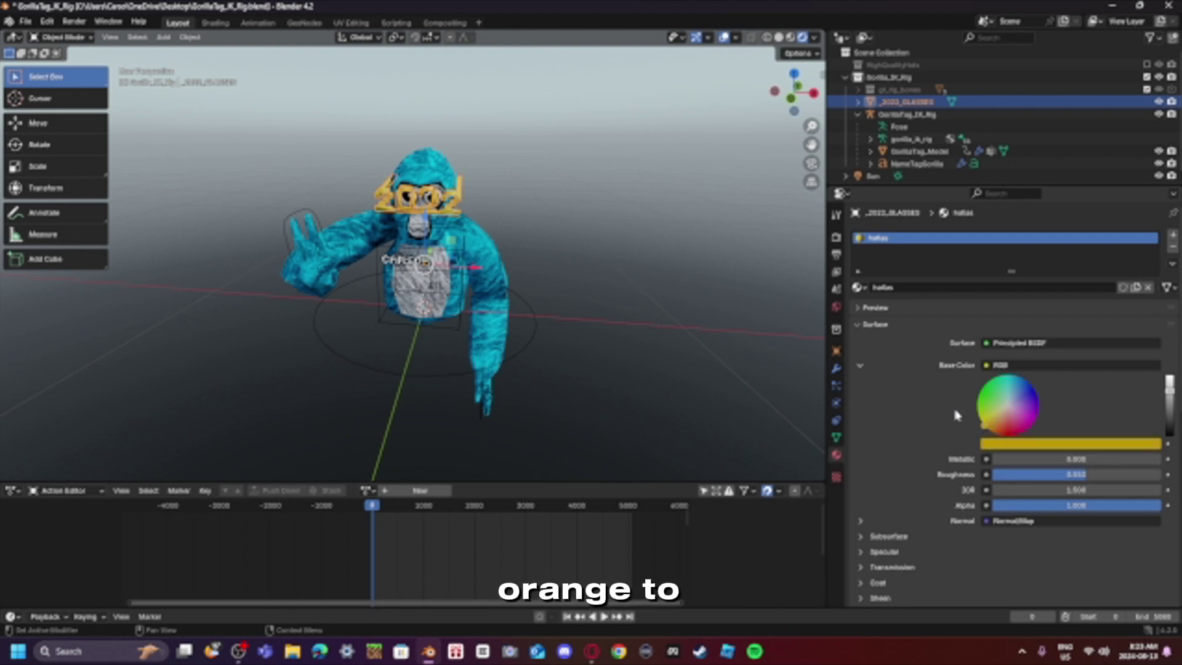
- Deselect the glasses and switch to the Hat&Face folder in Google Drive
{"action": "left_click", "coordinate": [613, 242]}
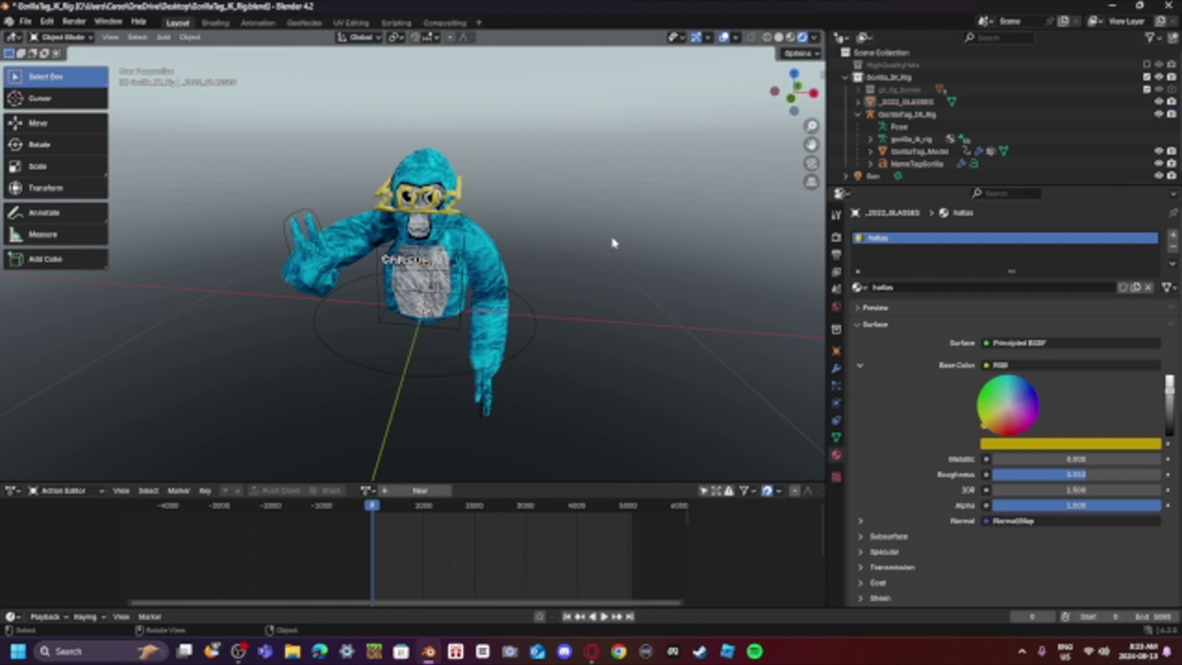
{"action": "mouse_move", "coordinate": [614, 242]}
{"action": "middle_mouse_down"}
{"action": "mouse_move", "coordinate": [646, 228]}
{"action": "mouse_move", "coordinate": [593, 224]}
{"action": "mouse_move", "coordinate": [607, 229]}
{"action": "middle_mouse_up"}
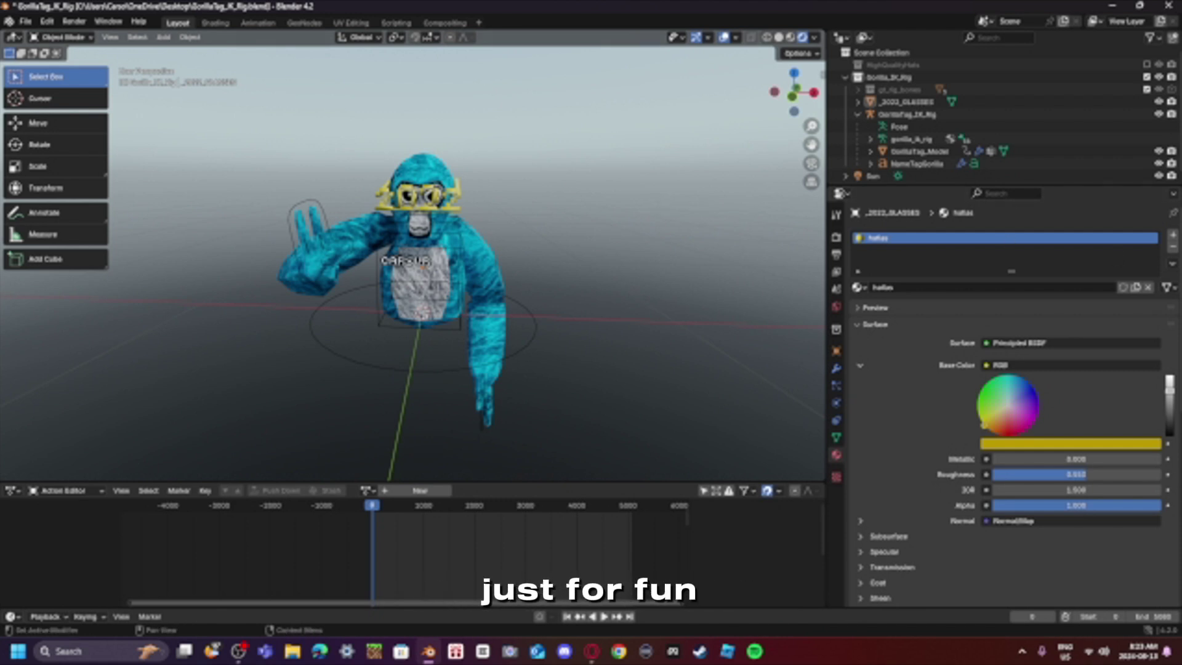
{"action": "key", "text": "alt+Tab"}
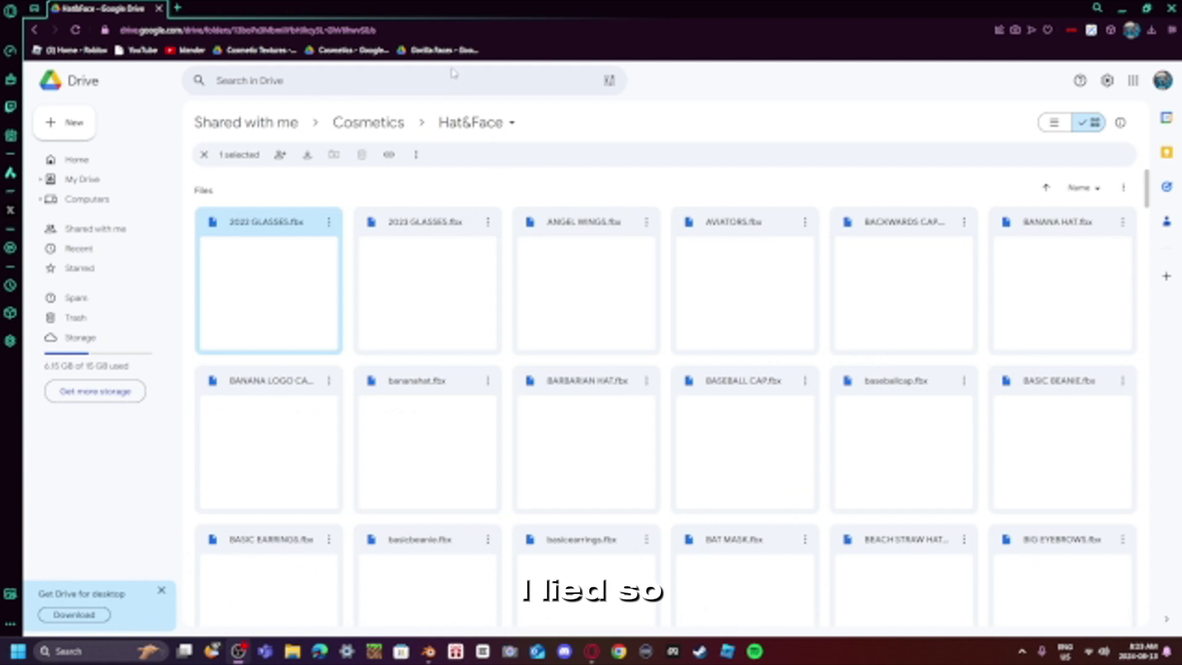
- Open the Gorilla Faces folder and preview the working.png face image
{"action": "left_click", "coordinate": [450, 59]}
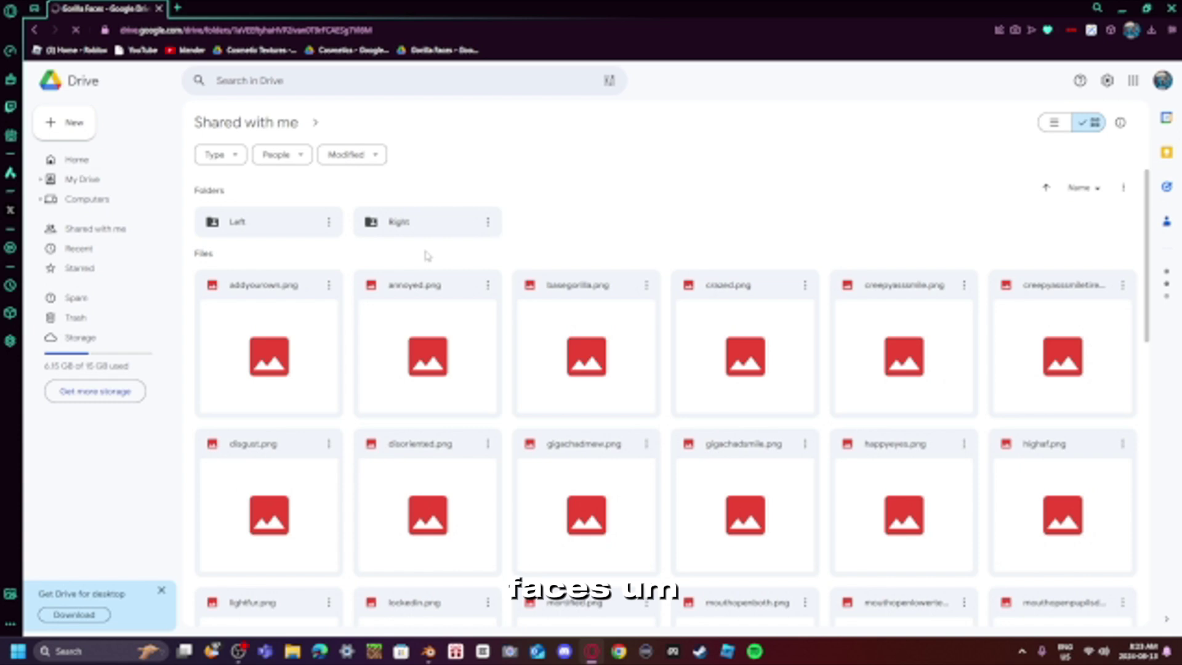
{"action": "scroll", "coordinate": [504, 425], "scroll_direction": "down", "scroll_amount": 1}
{"action": "scroll", "coordinate": [503, 424], "scroll_direction": "down", "scroll_amount": 12}
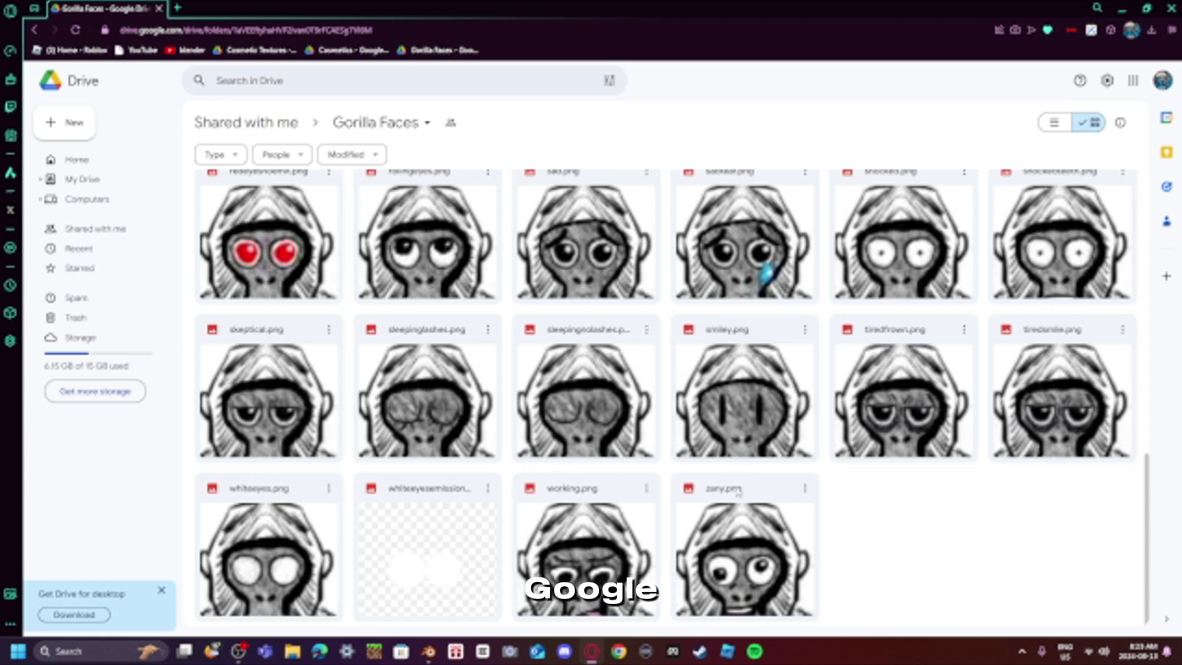
{"action": "scroll", "coordinate": [682, 445], "scroll_direction": "up", "scroll_amount": 5}
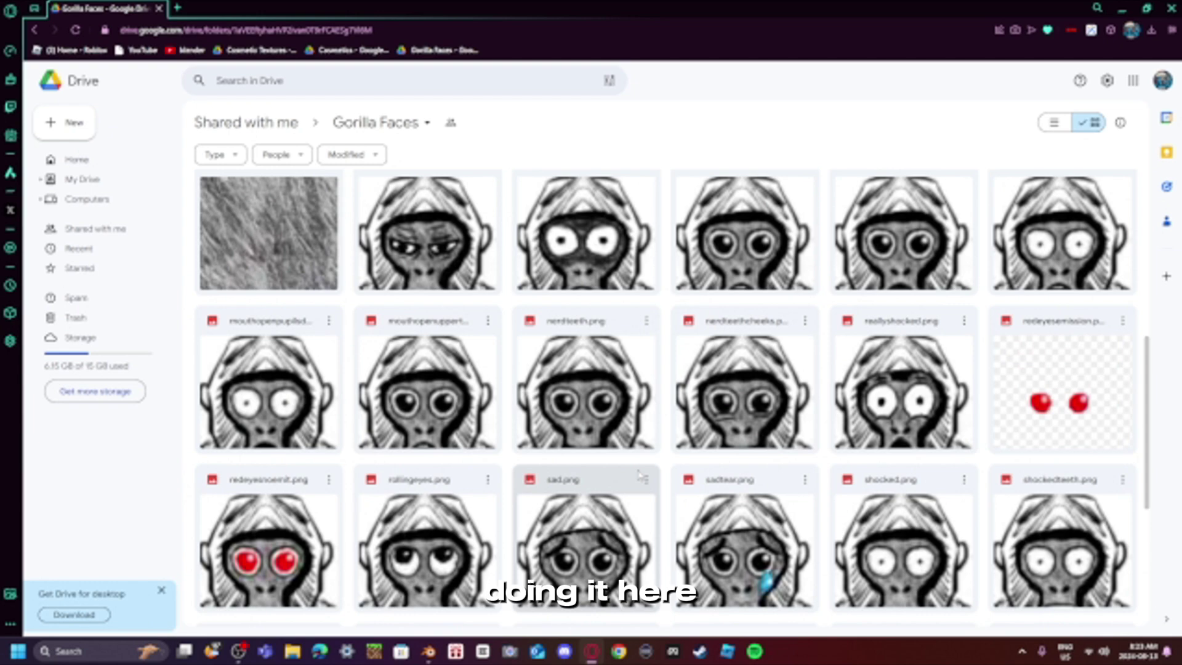
{"action": "scroll", "coordinate": [680, 445], "scroll_direction": "down", "scroll_amount": 5}
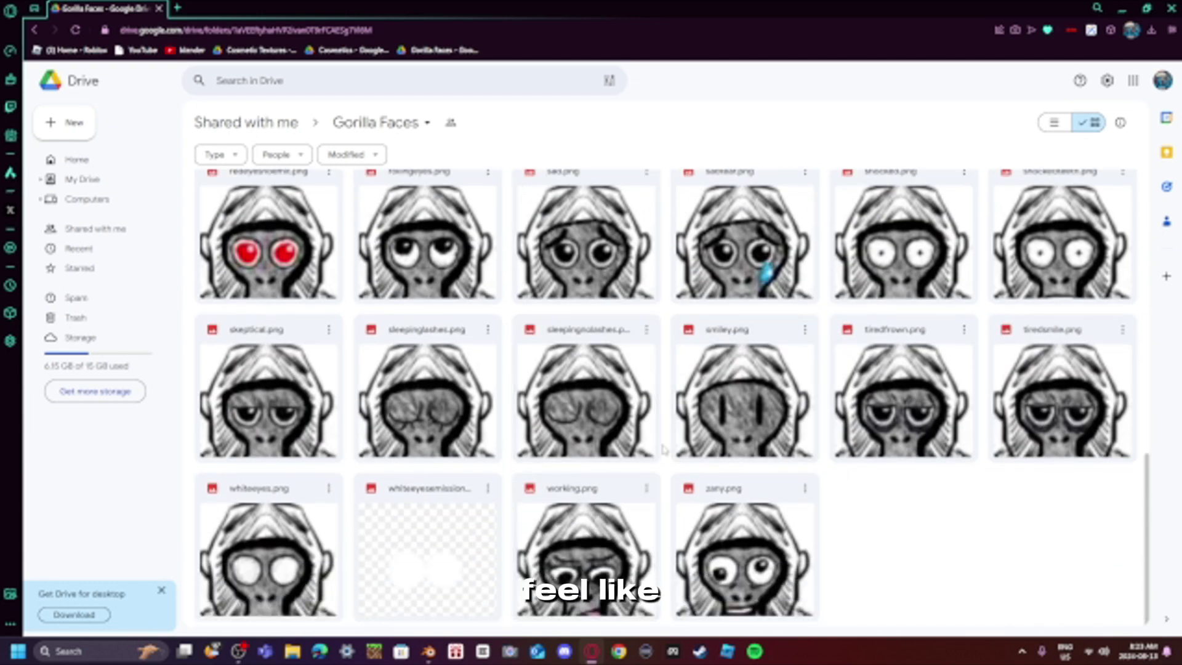
{"action": "scroll", "coordinate": [700, 468], "scroll_direction": "up", "scroll_amount": 10}
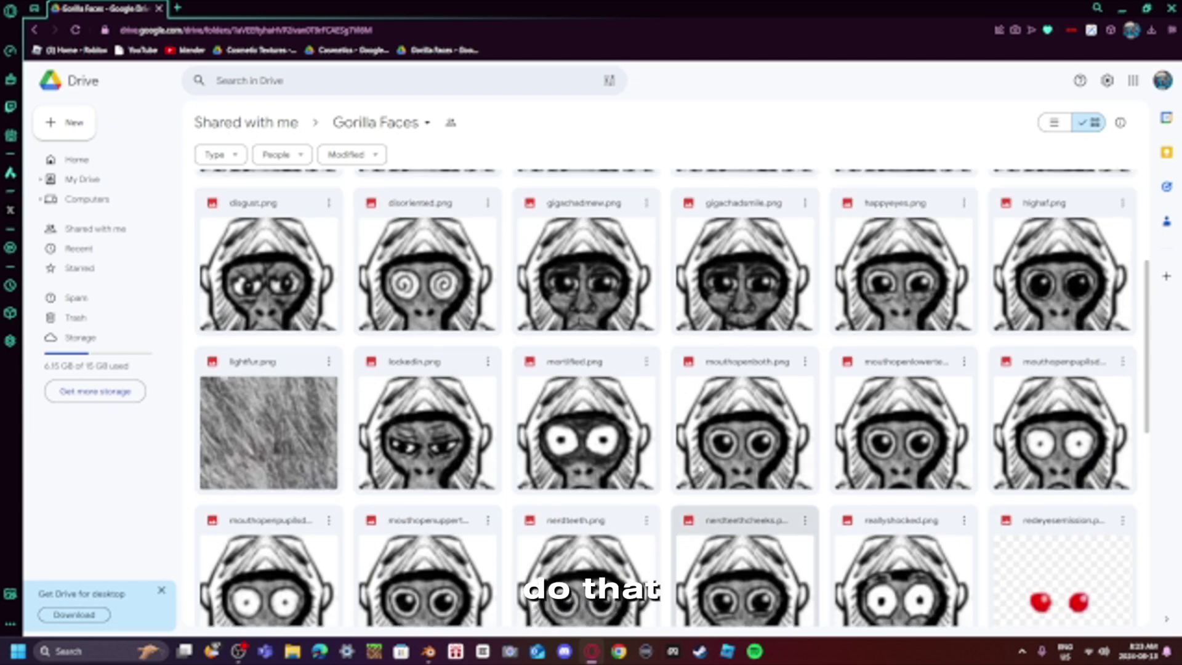
{"action": "scroll", "coordinate": [700, 468], "scroll_direction": "up", "scroll_amount": 5}
{"action": "scroll", "coordinate": [921, 364], "scroll_direction": "down", "scroll_amount": 15}
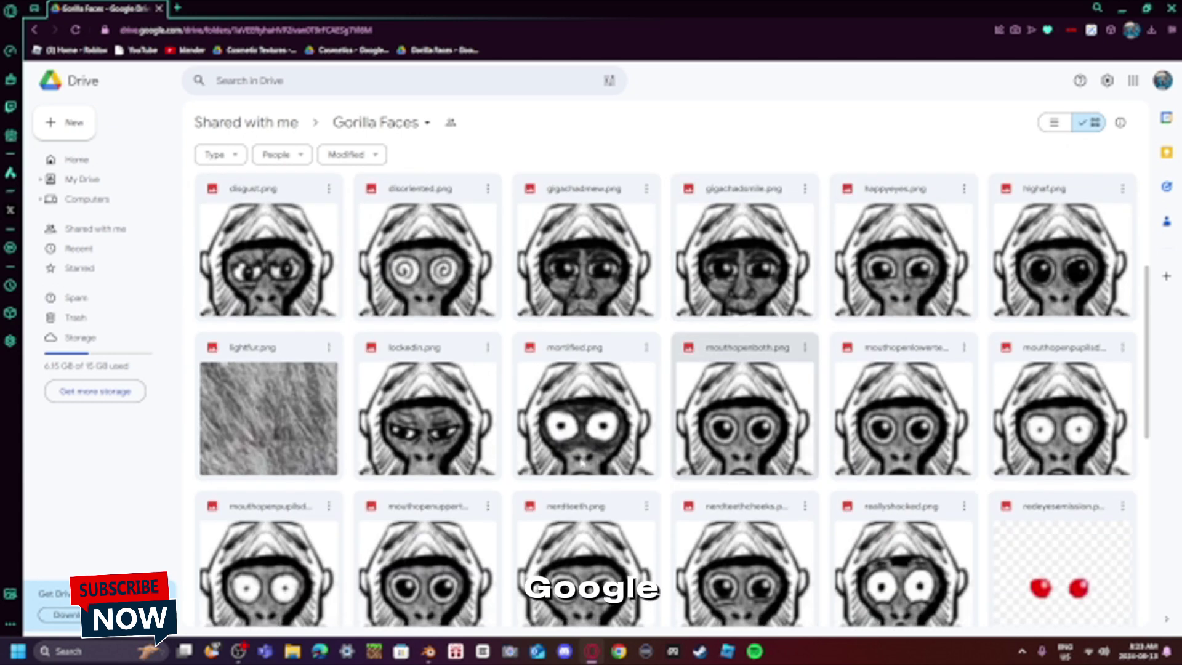
{"action": "scroll", "coordinate": [921, 364], "scroll_direction": "down", "scroll_amount": 2}
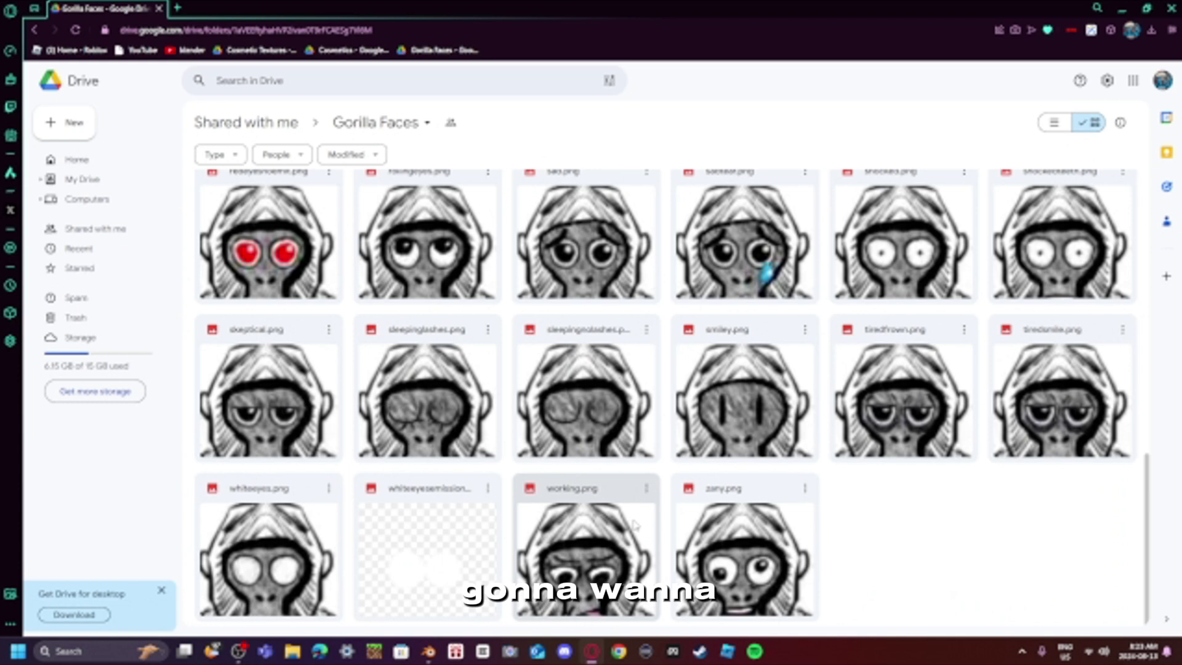
{"action": "double_click", "coordinate": [624, 541]}
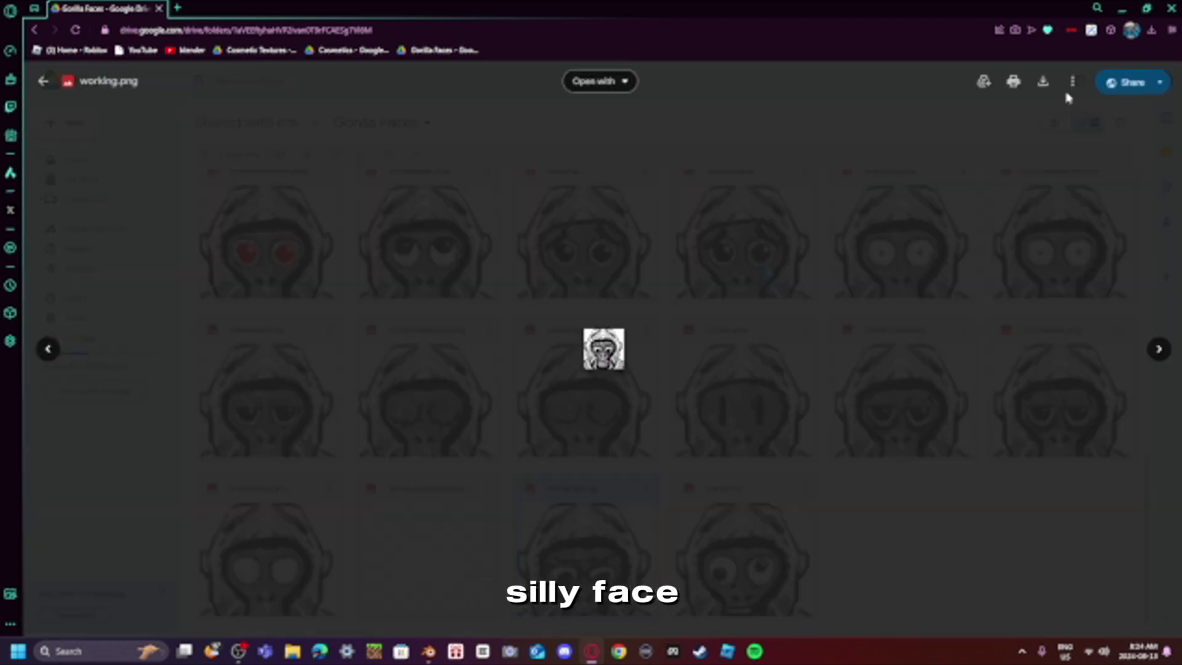
{"action": "left_click", "coordinate": [48, 346]}
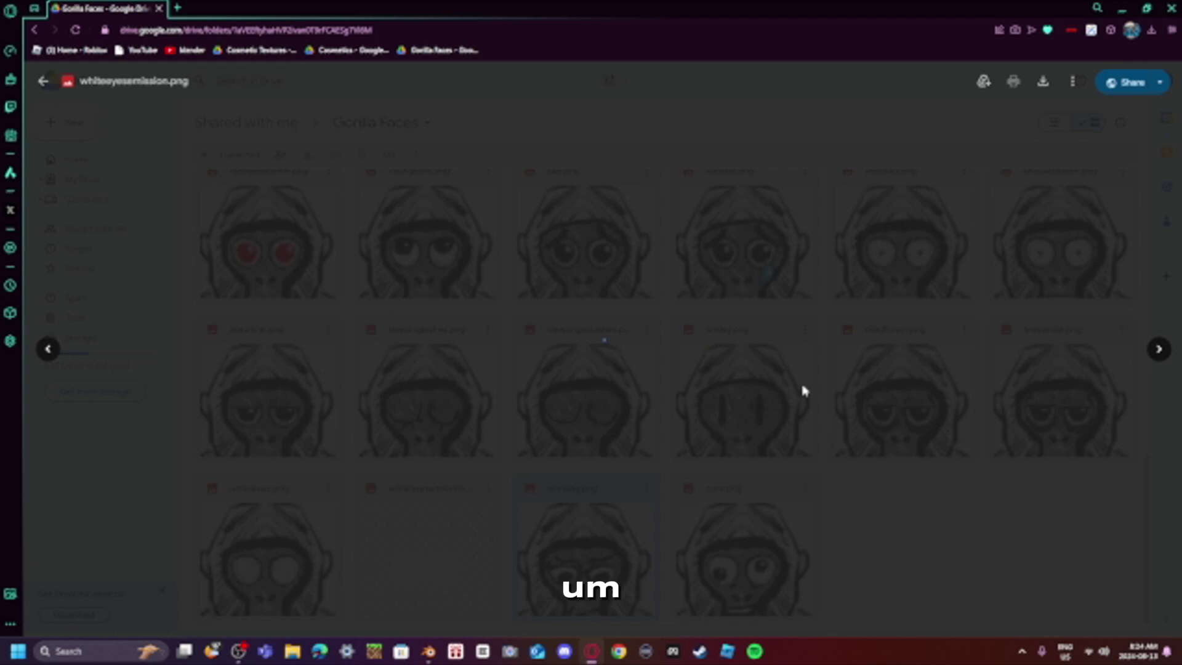
{"action": "left_click", "coordinate": [1158, 349]}
{"action": "left_click", "coordinate": [1159, 349]}
{"action": "left_click", "coordinate": [55, 350]}
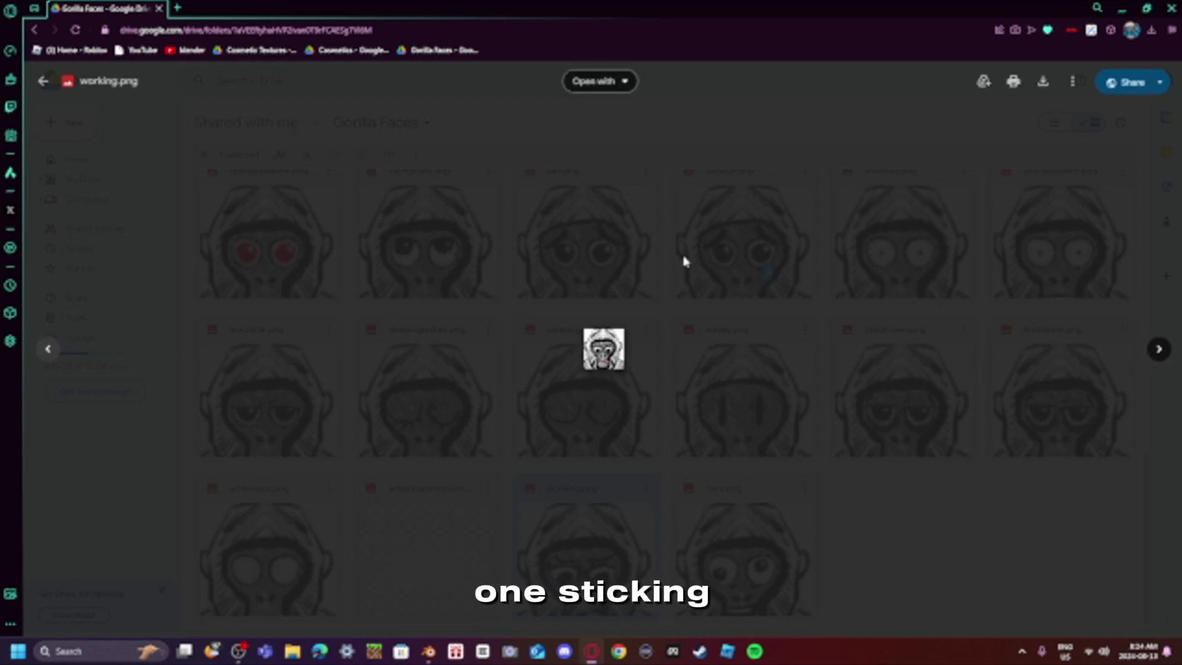
- Download working.png, confirm it in the downloads list, and return to Blender
{"action": "left_click", "coordinate": [1041, 83]}
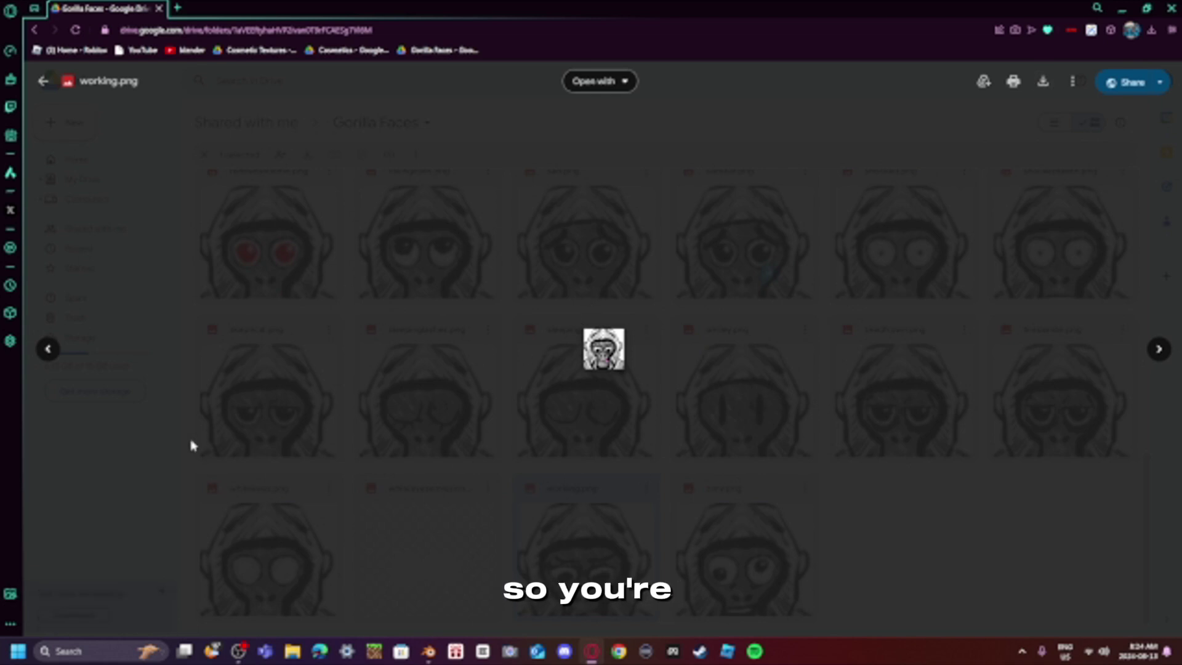
{"action": "left_click", "coordinate": [1152, 31]}
{"action": "left_click", "coordinate": [1150, 27]}
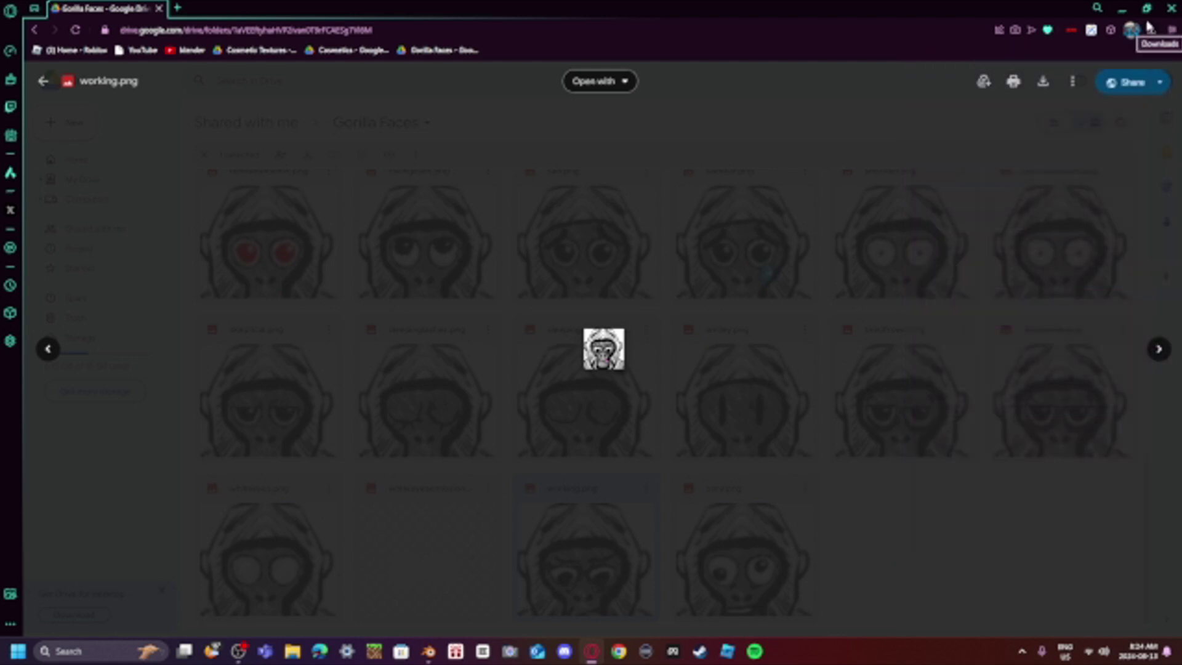
{"action": "left_click", "coordinate": [428, 651]}
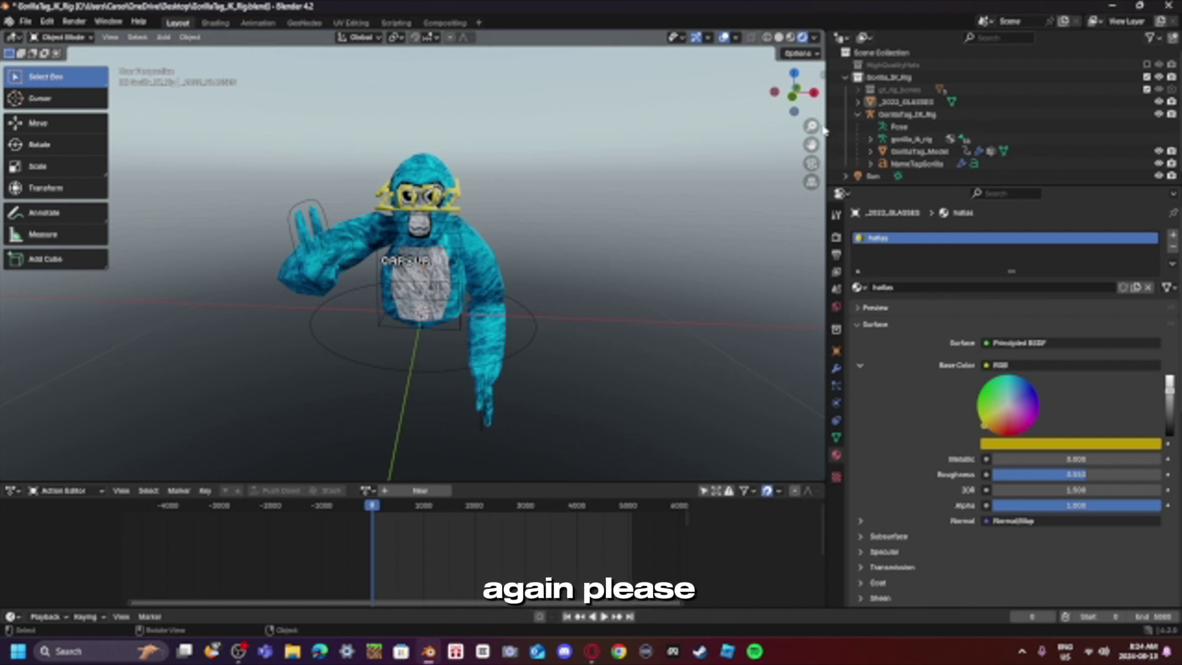
- In the Shading workspace, select the gorilla mesh and move the GorillaTagColorShader node up-right
{"action": "mouse_move", "coordinate": [827, 130]}
{"action": "left_mouse_down"}
{"action": "mouse_move", "coordinate": [777, 131]}
{"action": "mouse_move", "coordinate": [836, 130]}
{"action": "left_mouse_up"}
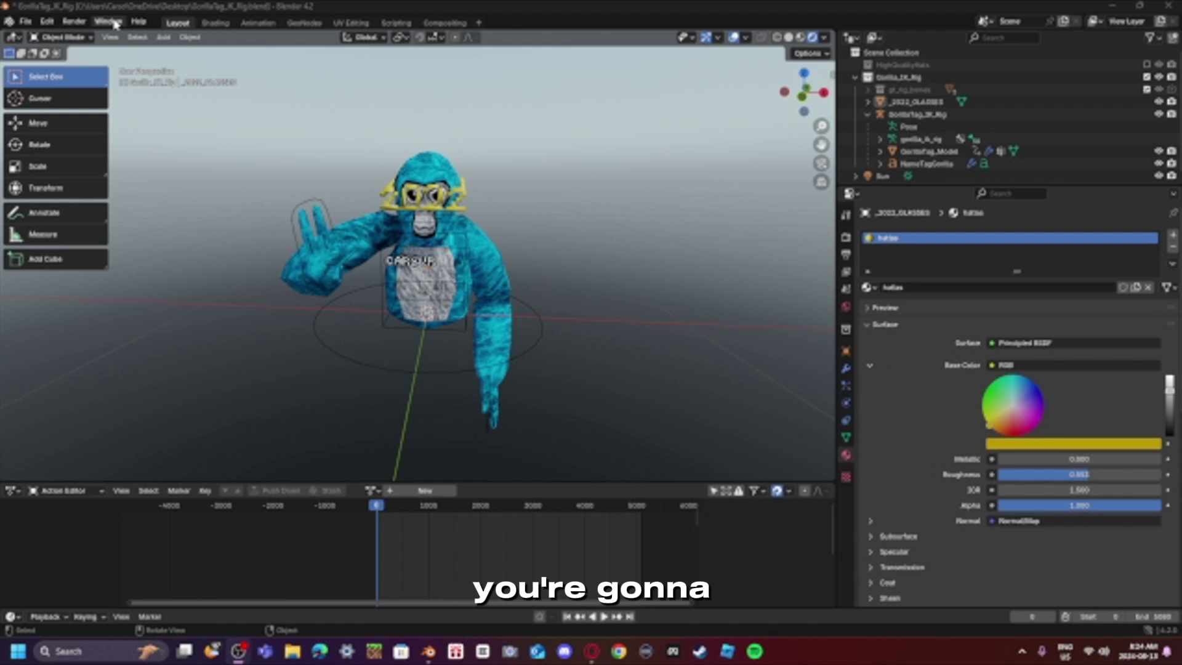
{"action": "left_click", "coordinate": [216, 24]}
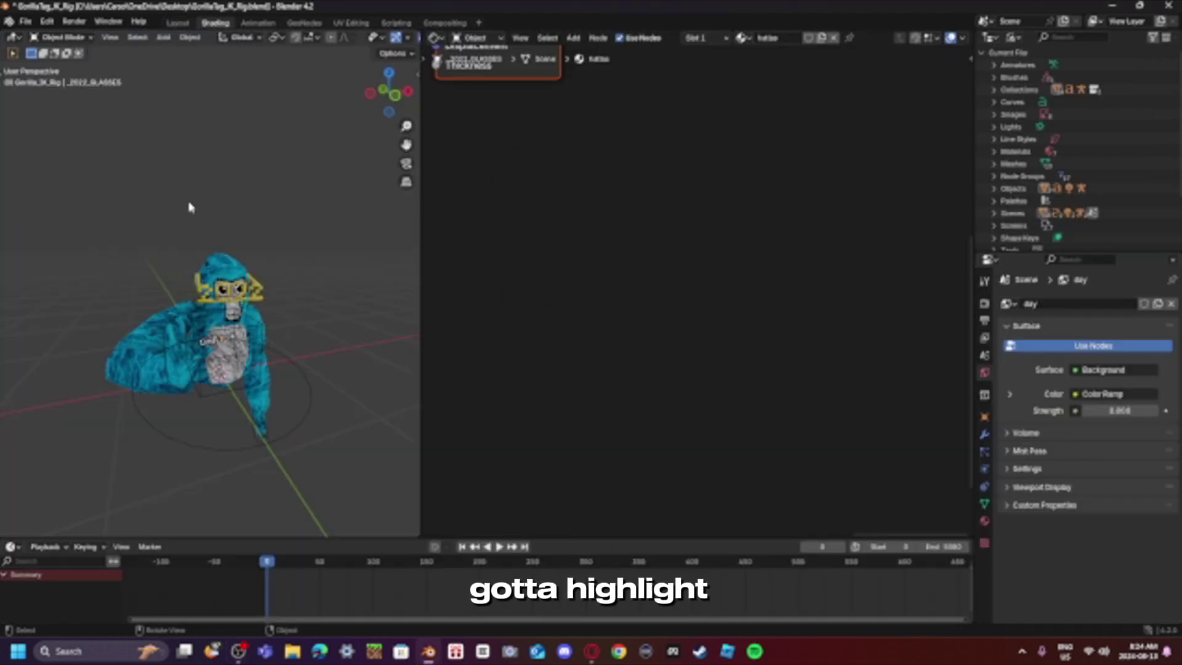
{"action": "left_click", "coordinate": [261, 326]}
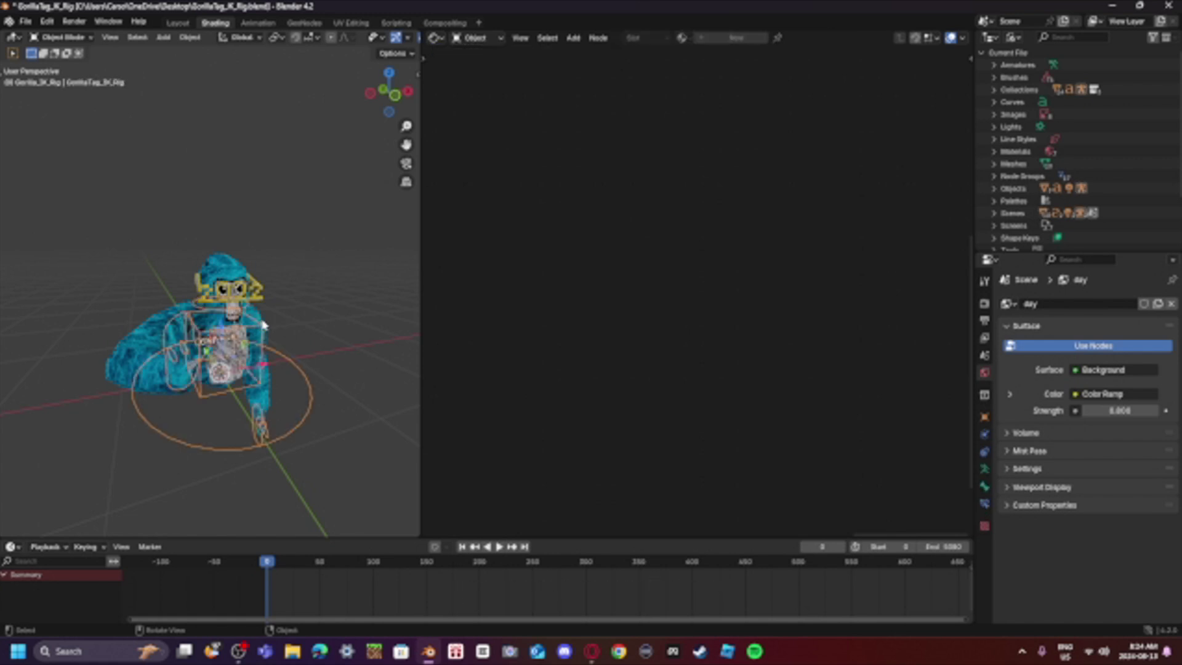
{"action": "left_click", "coordinate": [263, 323]}
{"action": "left_click", "coordinate": [228, 452]}
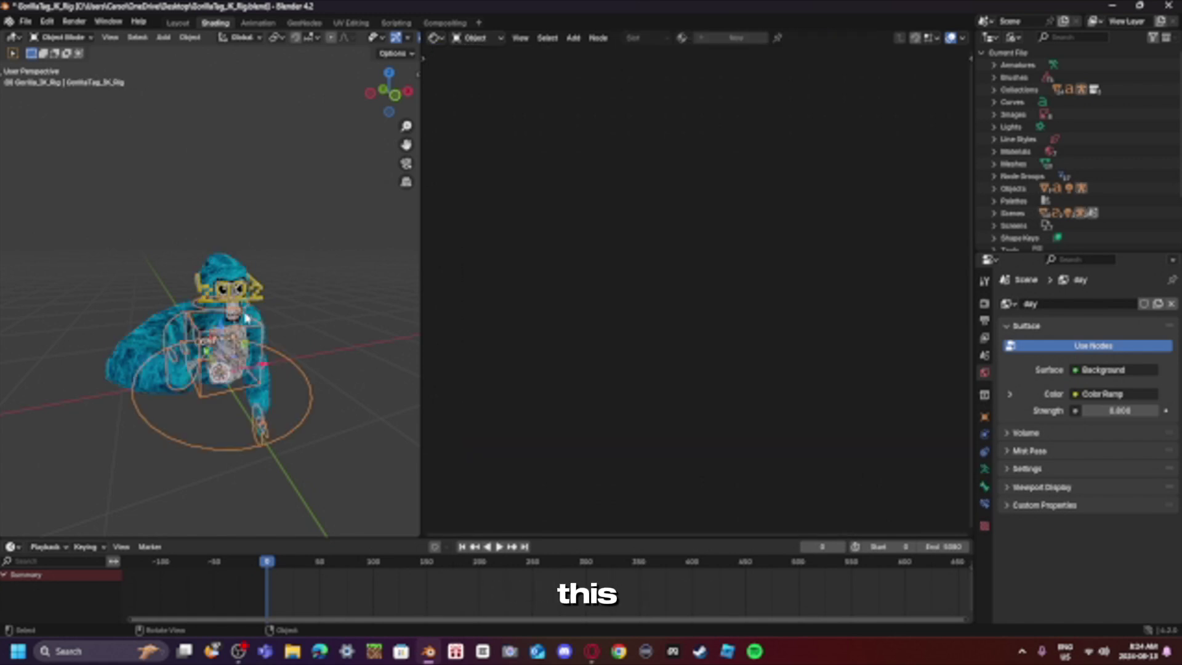
{"action": "left_click", "coordinate": [231, 267]}
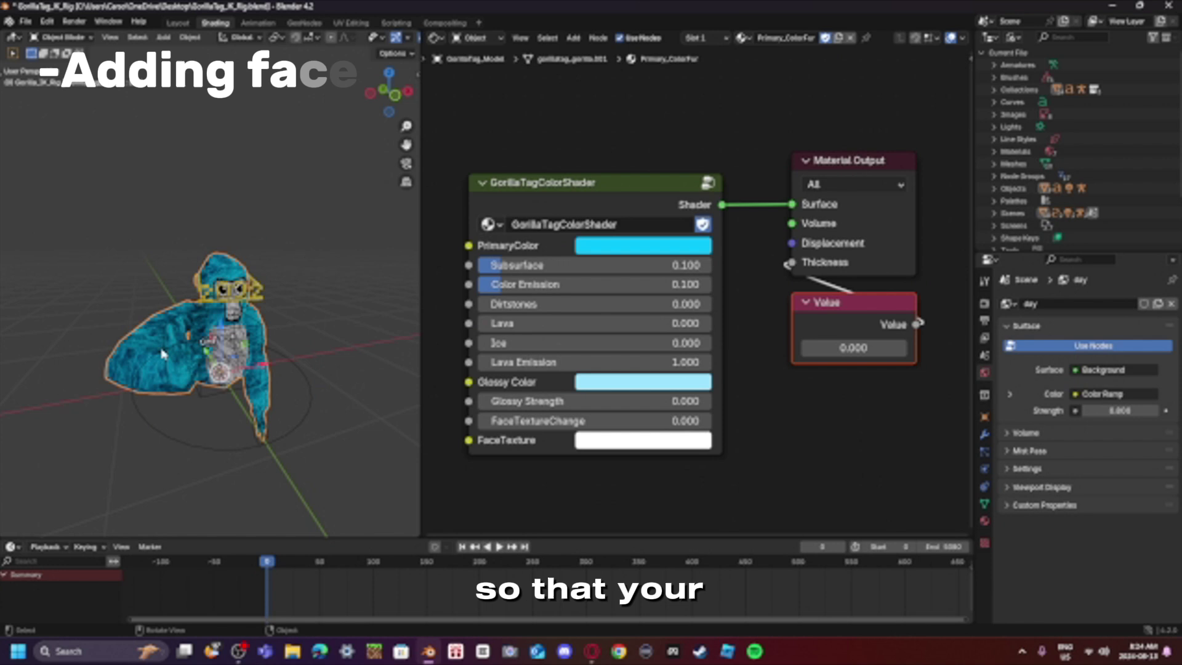
{"action": "left_click_drag", "start_coordinate": [637, 184], "coordinate": [862, 144]}
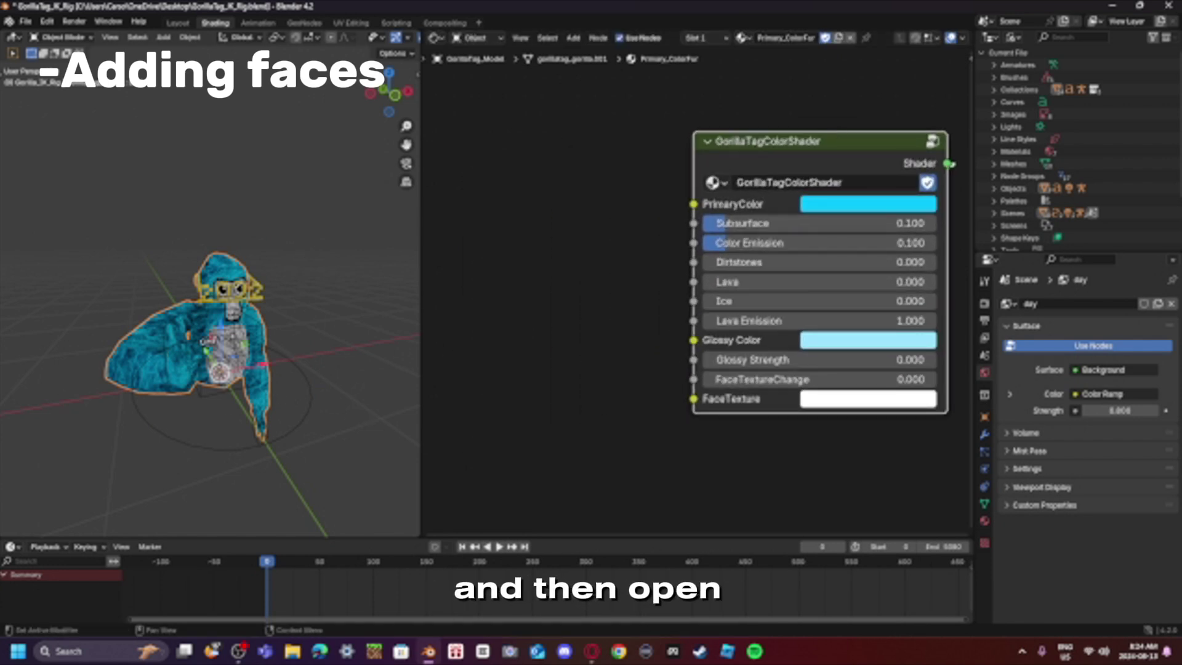
- Open working.png from the Downloads folder in Photos, zoom in to inspect it, then close Photos
{"action": "left_click", "coordinate": [292, 652]}
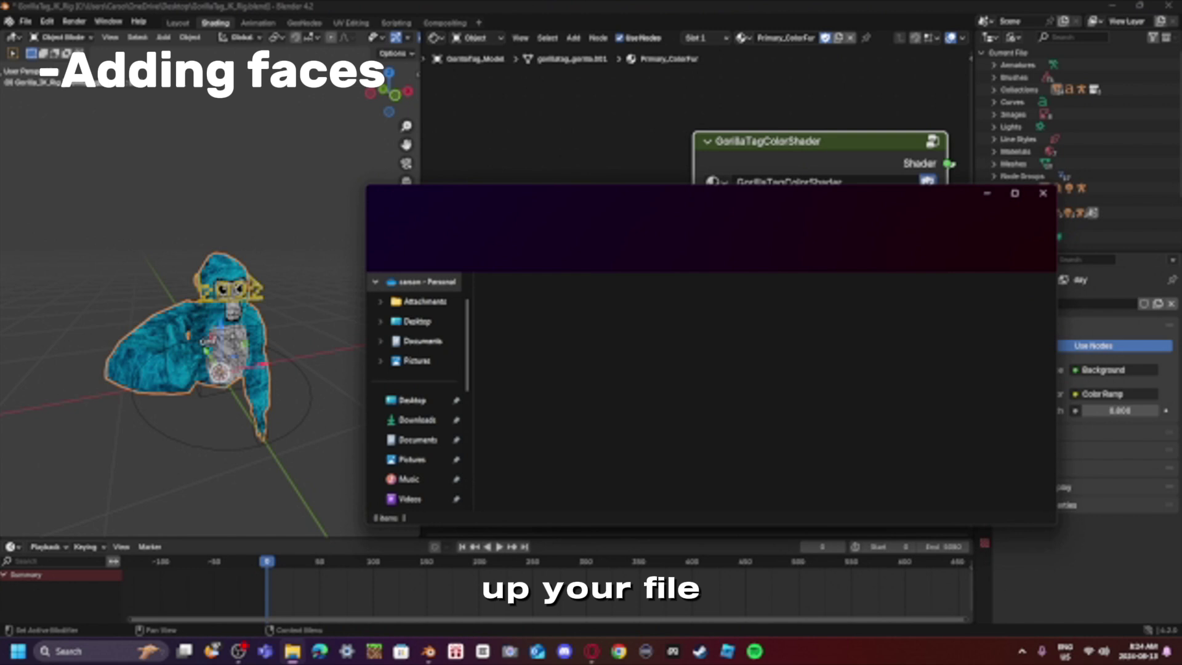
{"action": "left_click", "coordinate": [417, 420]}
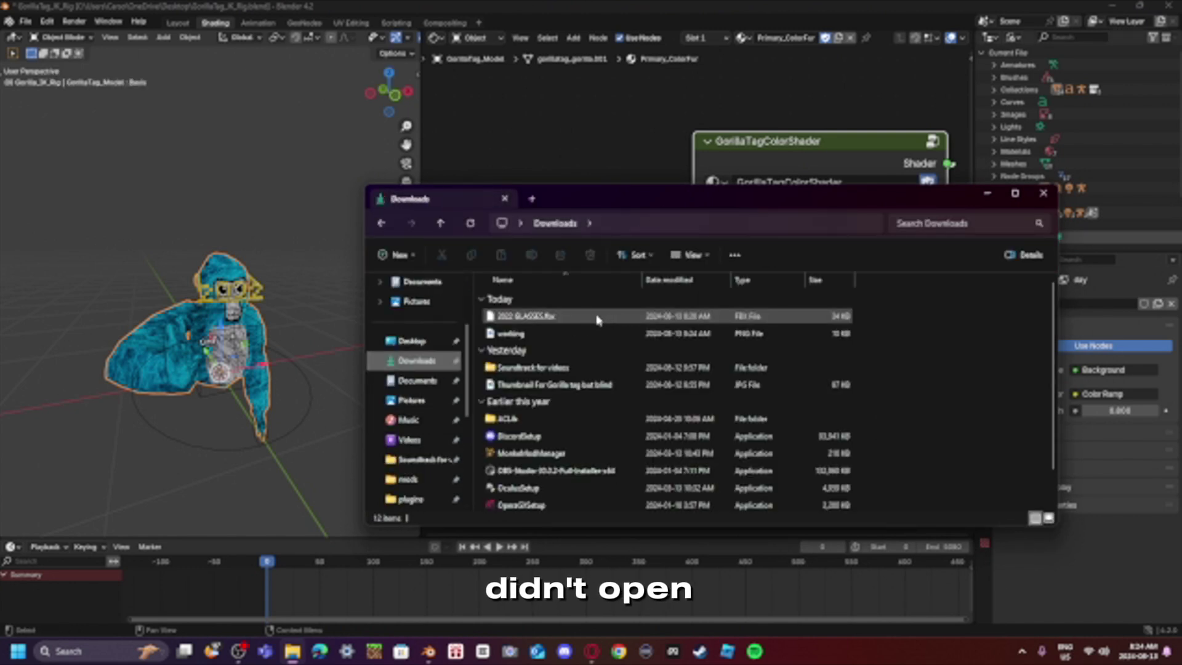
{"action": "left_click", "coordinate": [528, 335]}
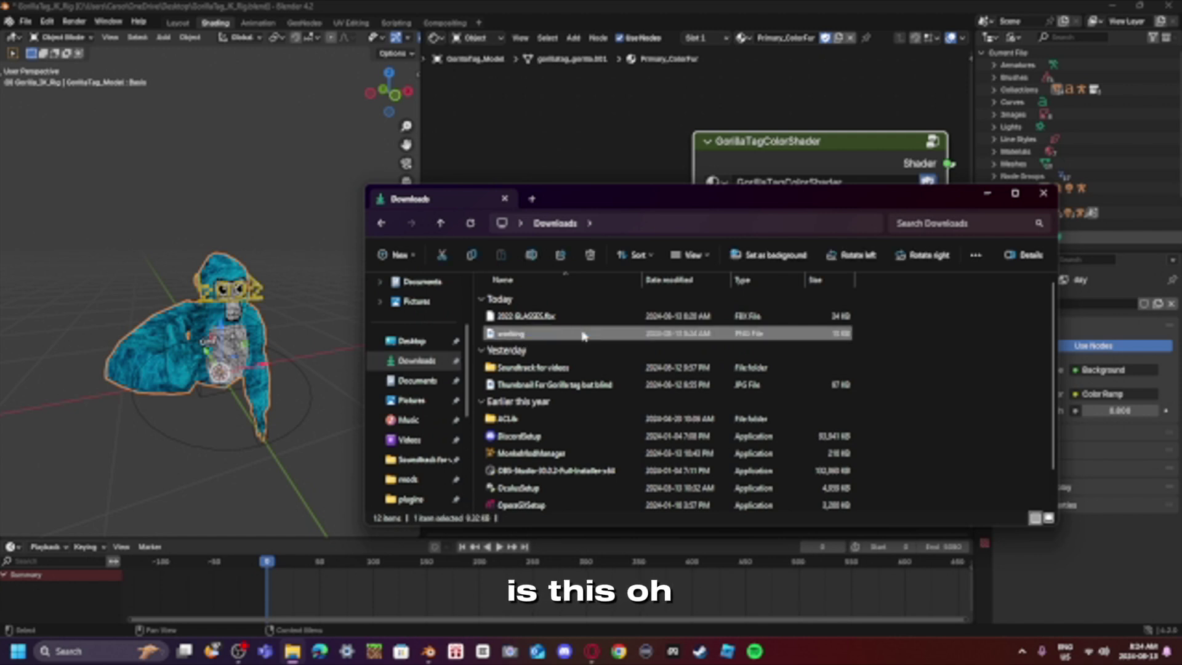
{"action": "key", "text": "Return"}
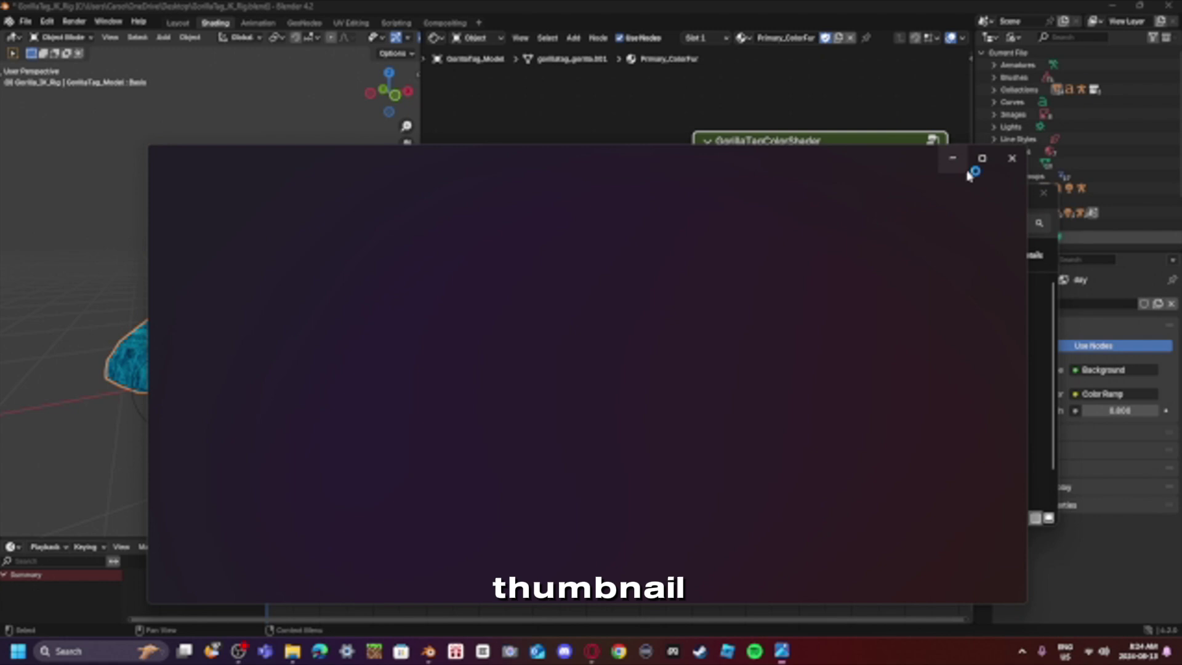
{"action": "left_click", "coordinate": [1014, 158]}
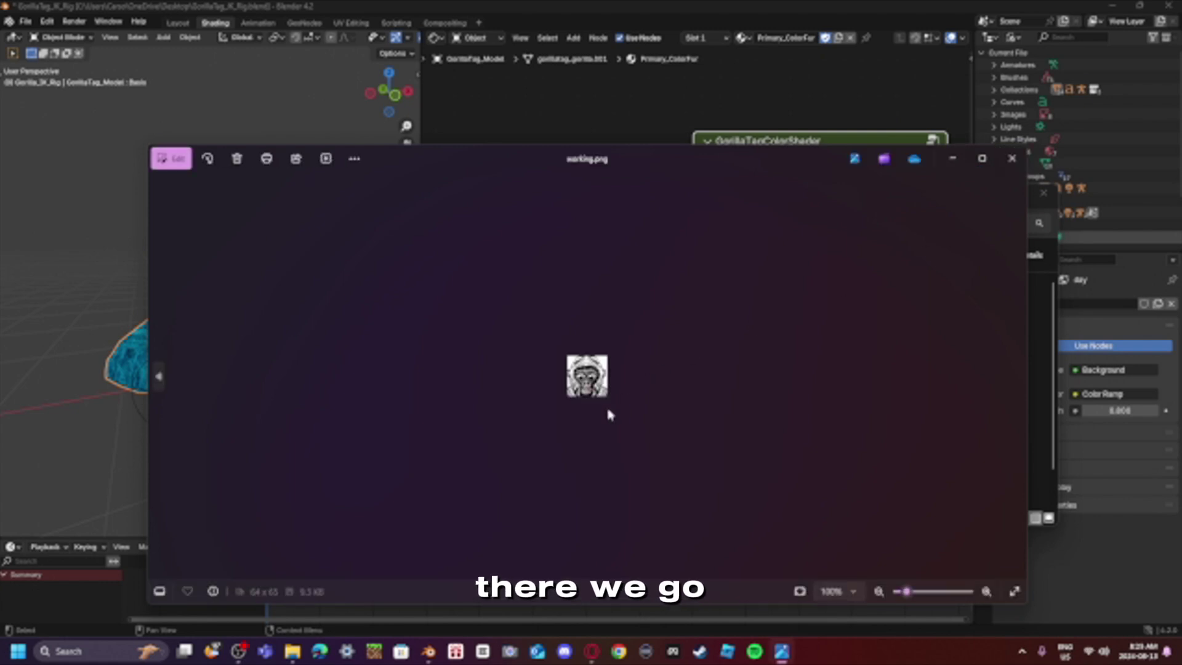
{"action": "scroll", "coordinate": [610, 411], "scroll_direction": "up", "scroll_amount": 6}
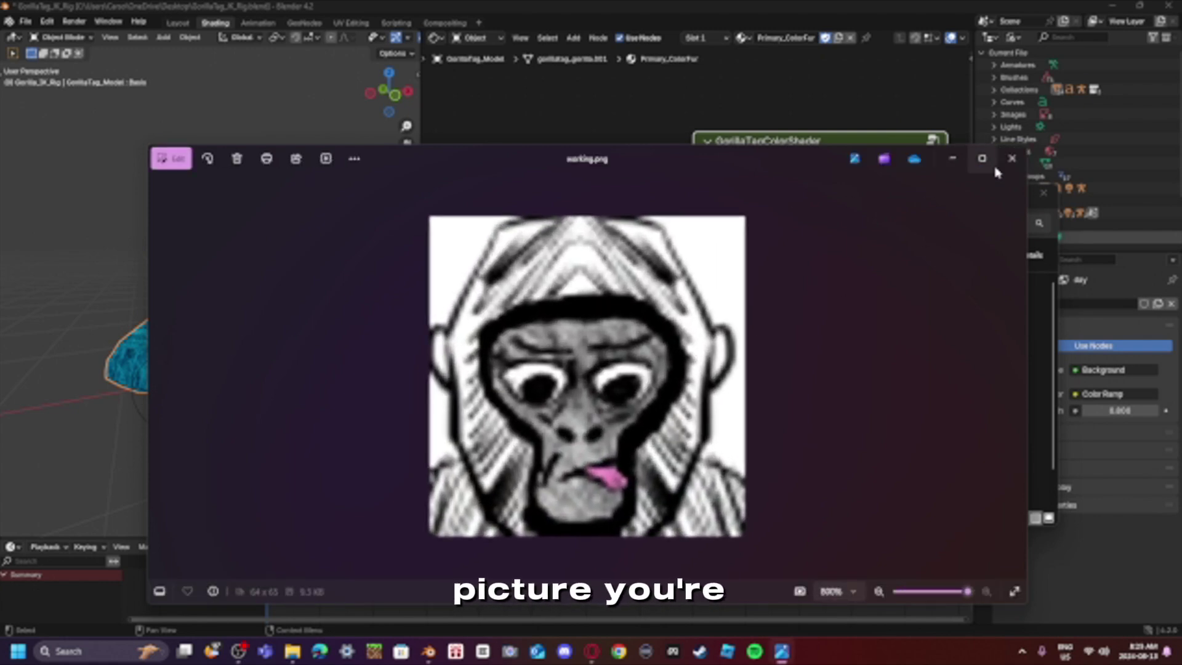
{"action": "scroll", "coordinate": [769, 203], "scroll_direction": "down", "scroll_amount": 3}
{"action": "left_click_drag", "start_coordinate": [756, 160], "coordinate": [922, 160]}
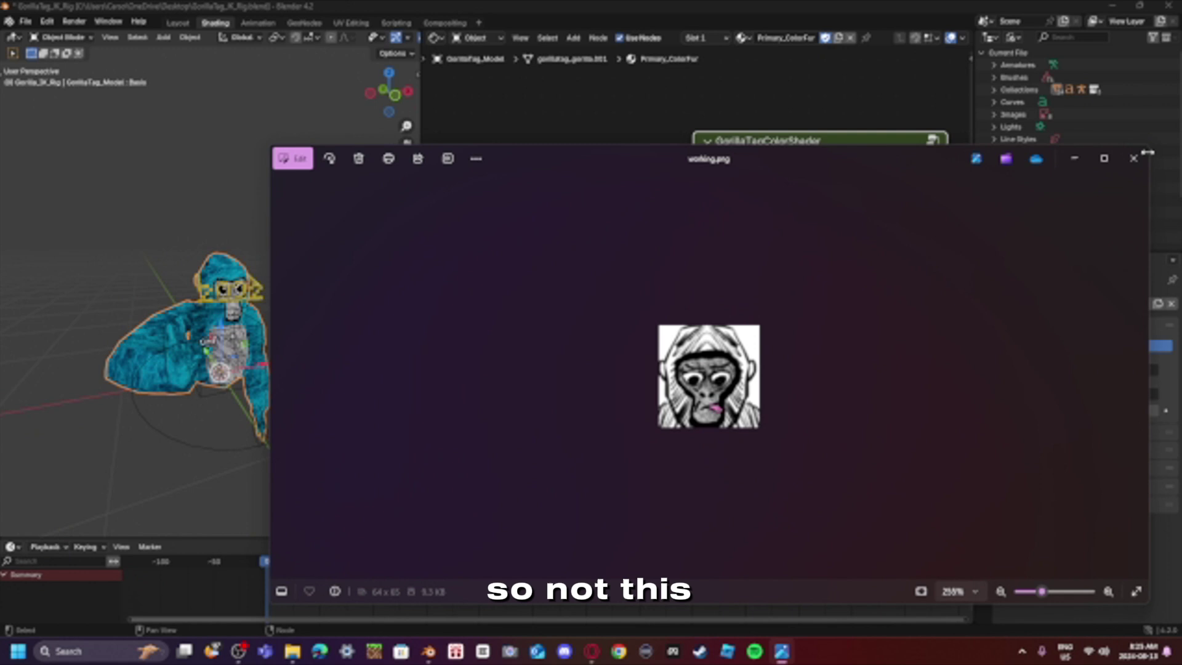
{"action": "left_click", "coordinate": [1135, 158]}
- Drag working.png from Downloads into the material as an image node beside the shader node
{"action": "key", "text": "alt+Tab"}
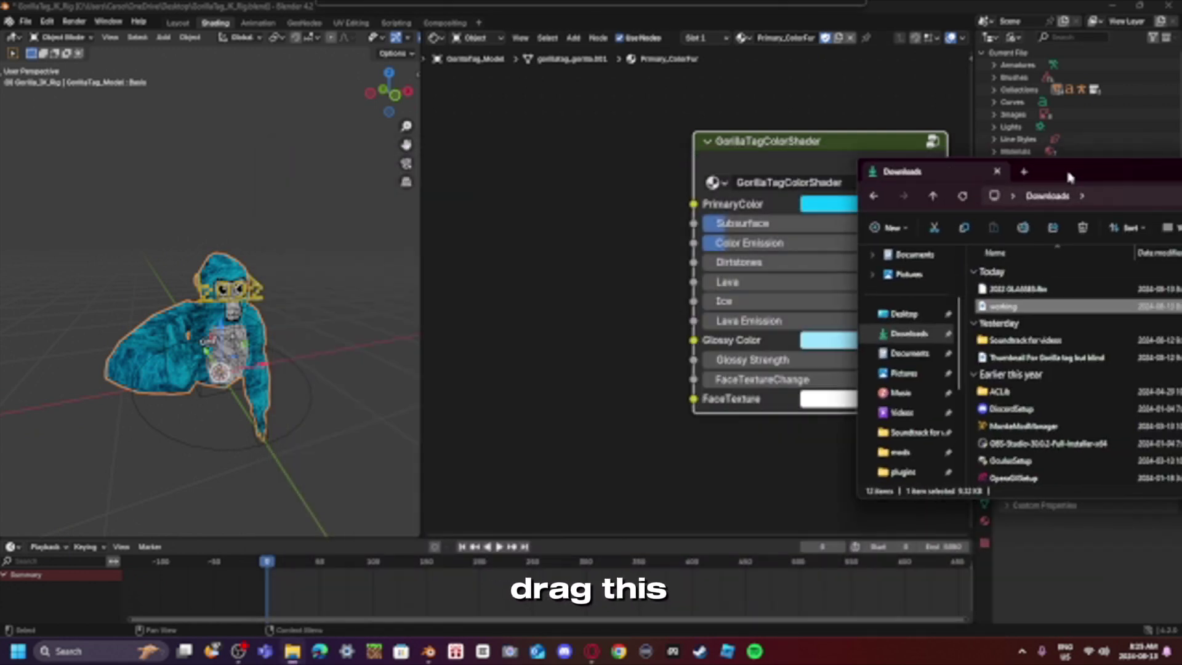
{"action": "left_click_drag", "start_coordinate": [1029, 318], "coordinate": [592, 438]}
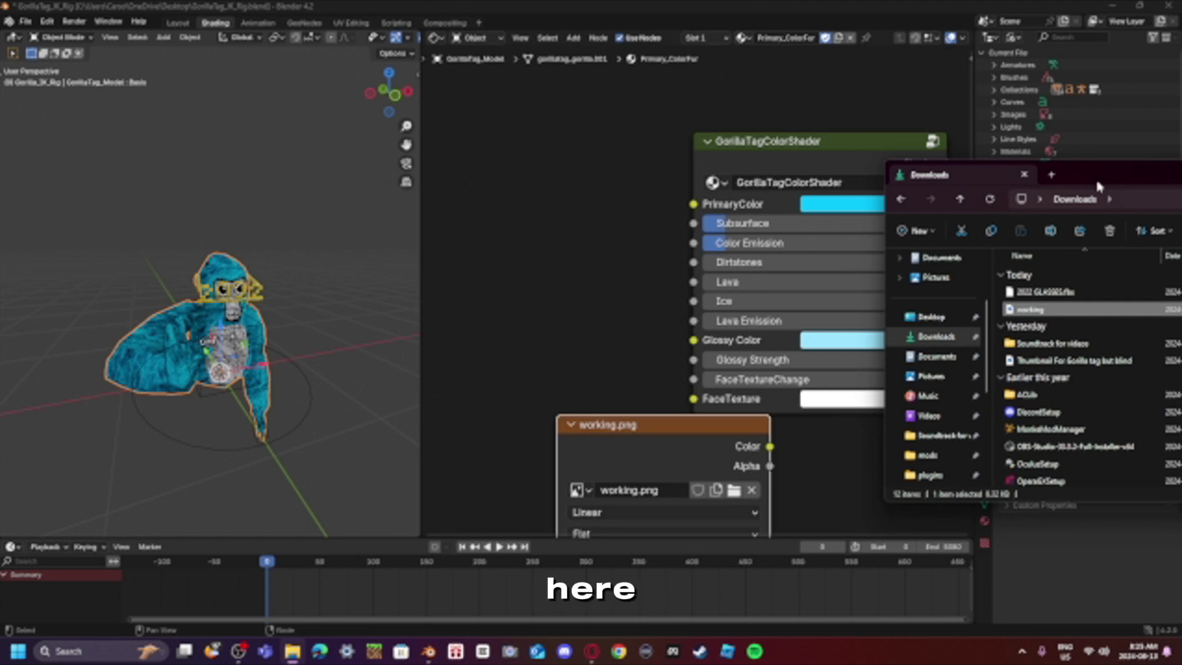
{"action": "key", "text": "alt+Tab"}
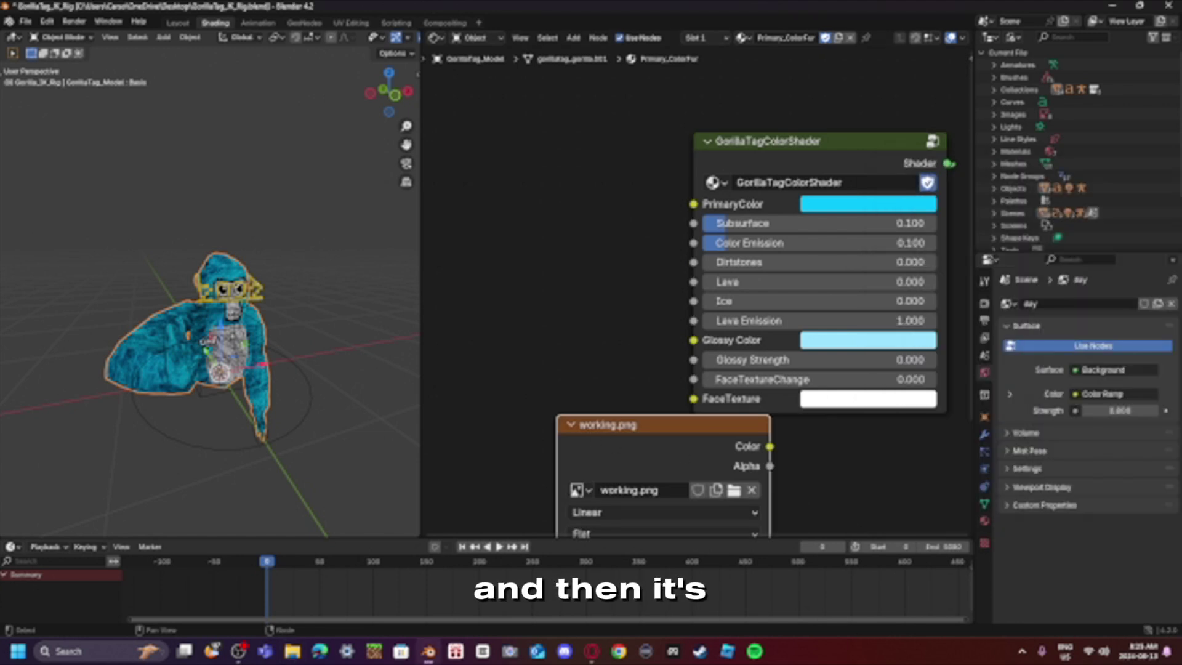
{"action": "left_click_drag", "start_coordinate": [657, 443], "coordinate": [541, 275]}
{"action": "left_click_drag", "start_coordinate": [804, 147], "coordinate": [795, 89]}
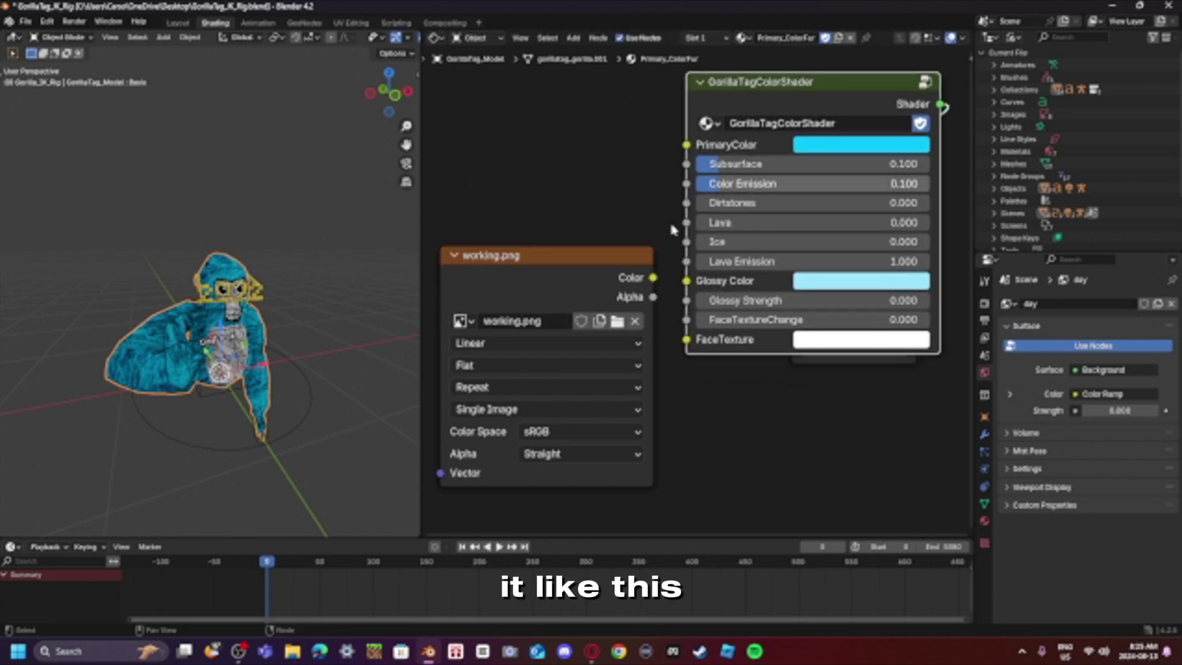
{"action": "left_click_drag", "start_coordinate": [607, 264], "coordinate": [607, 294]}
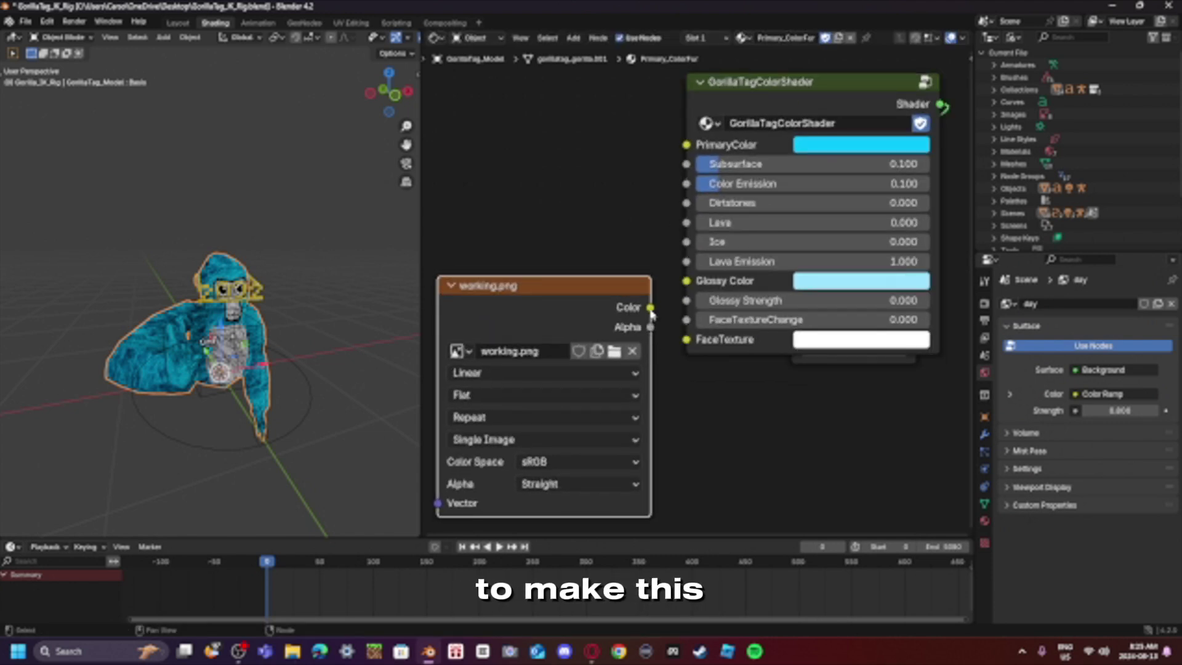
- Link the image Color to FaceTexture, set FaceTextureChange to 1.000, and widen the 3D view
{"action": "left_click_drag", "start_coordinate": [651, 307], "coordinate": [687, 339]}
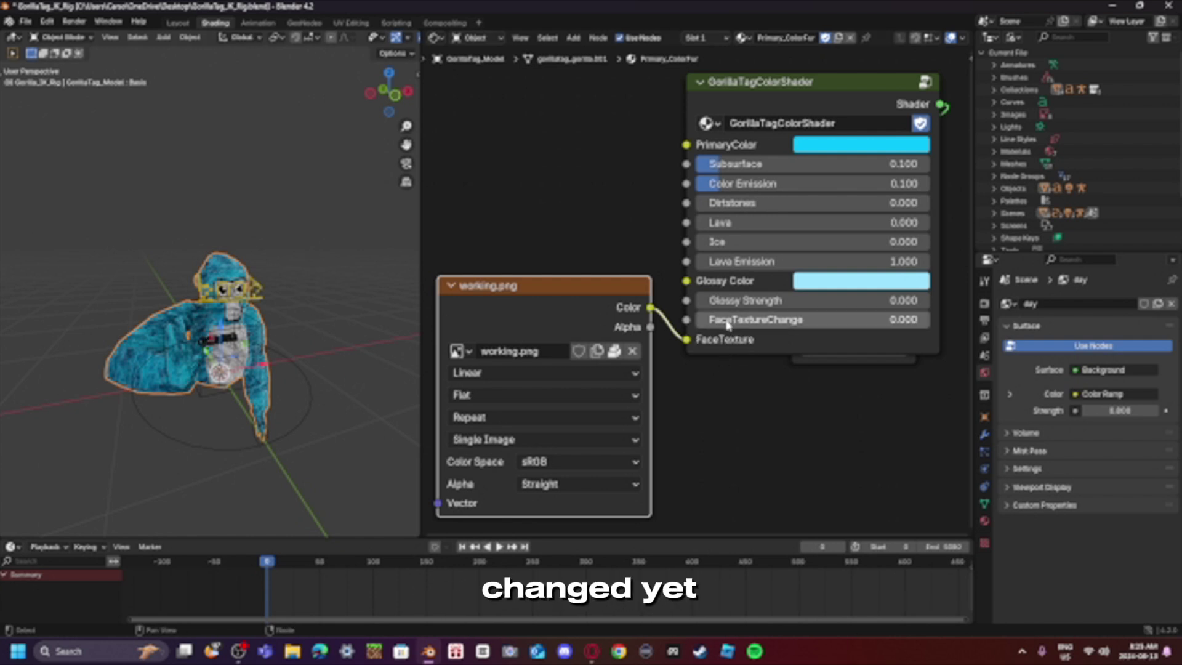
{"action": "left_click_drag", "start_coordinate": [724, 320], "coordinate": [929, 319]}
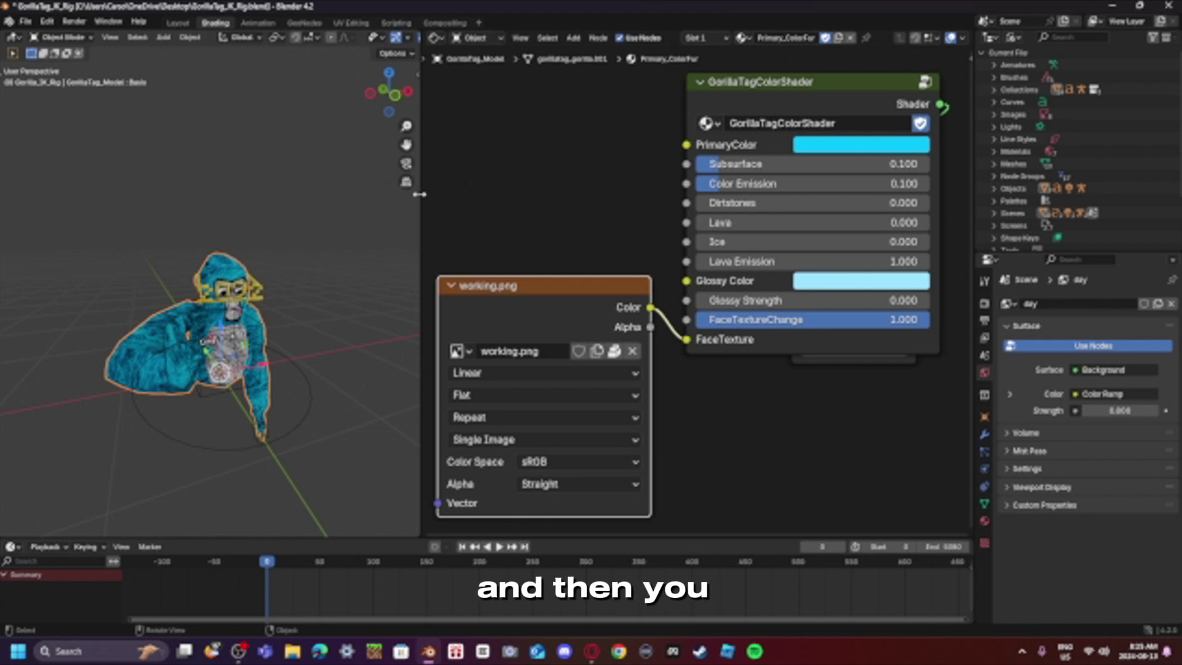
{"action": "left_click_drag", "start_coordinate": [418, 195], "coordinate": [955, 240]}
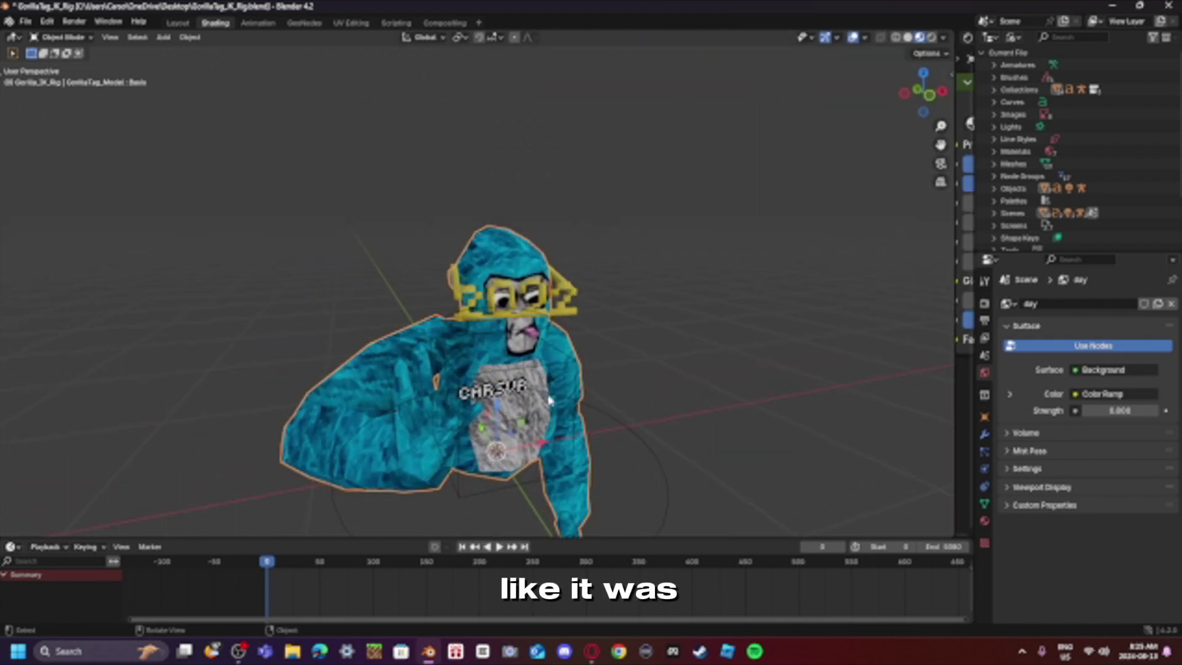
- Add a camera from the front view, select it in the Outliner, and resize the view sidebar
{"action": "mouse_move", "coordinate": [549, 400]}
{"action": "middle_mouse_down"}
{"action": "mouse_move", "coordinate": [521, 396]}
{"action": "mouse_move", "coordinate": [564, 400]}
{"action": "mouse_move", "coordinate": [561, 374]}
{"action": "mouse_move", "coordinate": [563, 386]}
{"action": "middle_mouse_up"}
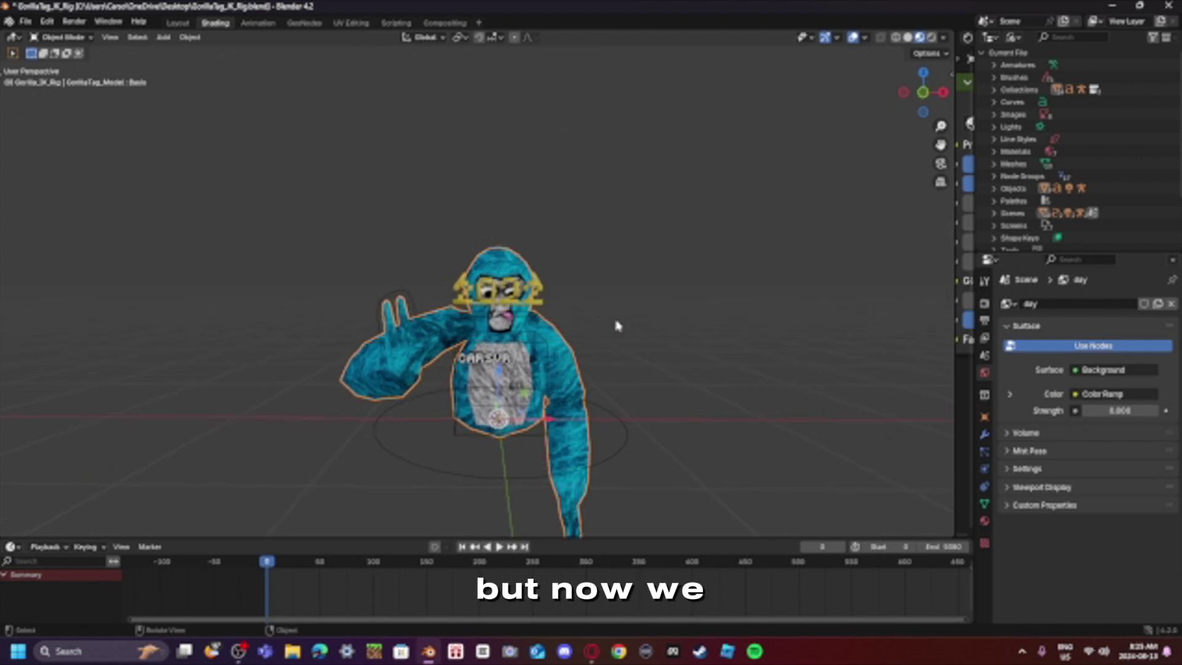
{"action": "left_click", "coordinate": [167, 38]}
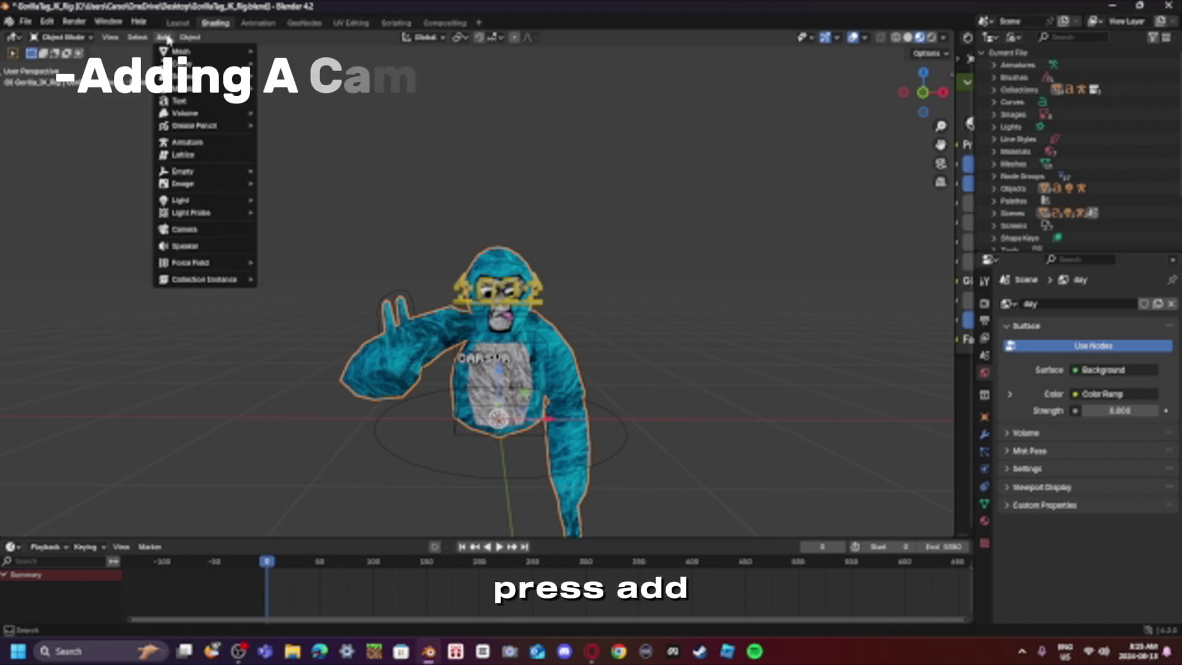
{"action": "left_click", "coordinate": [225, 235]}
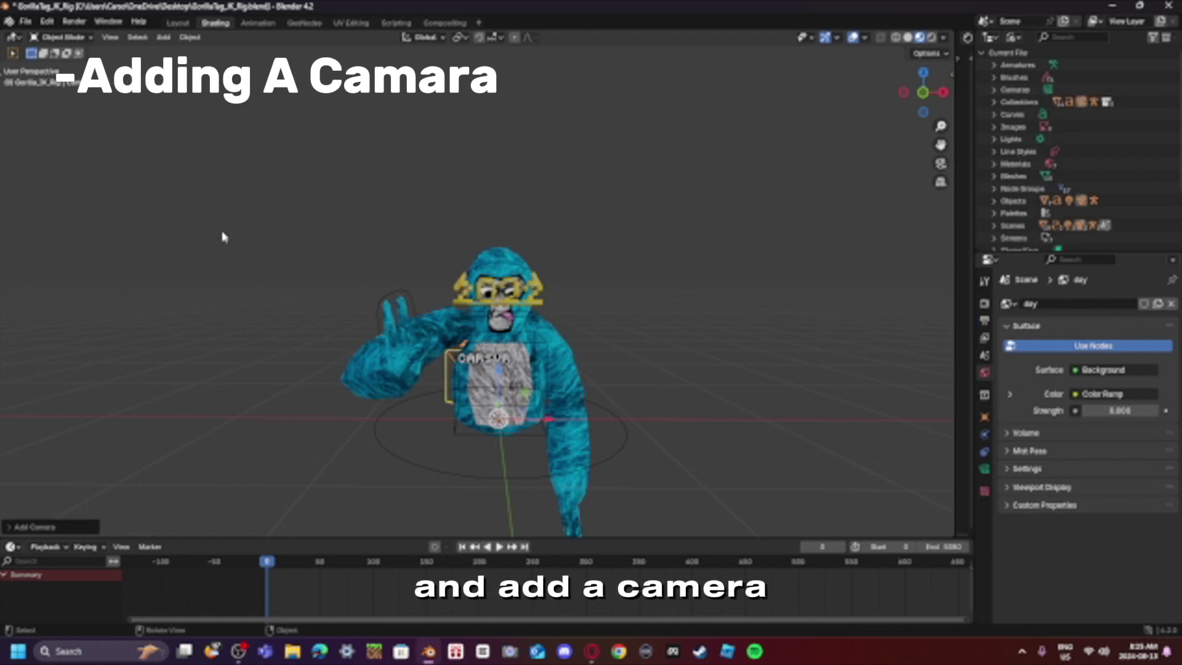
{"action": "left_click", "coordinate": [994, 89]}
{"action": "left_click", "coordinate": [1058, 102]}
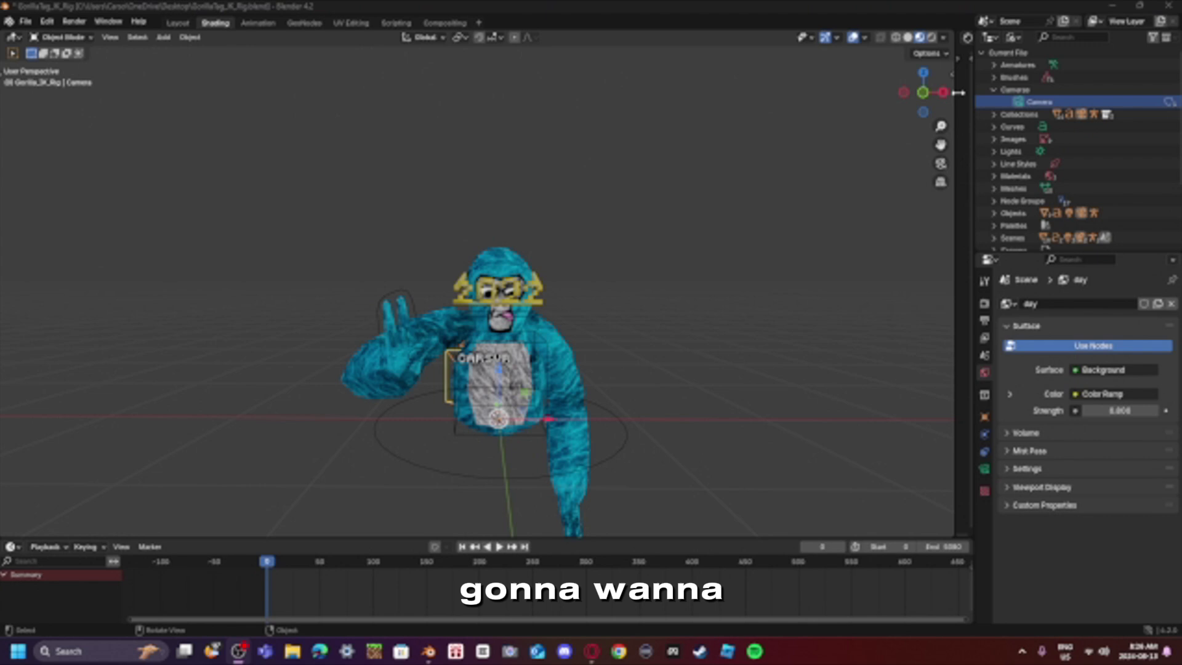
{"action": "left_click_drag", "start_coordinate": [953, 74], "coordinate": [758, 74]}
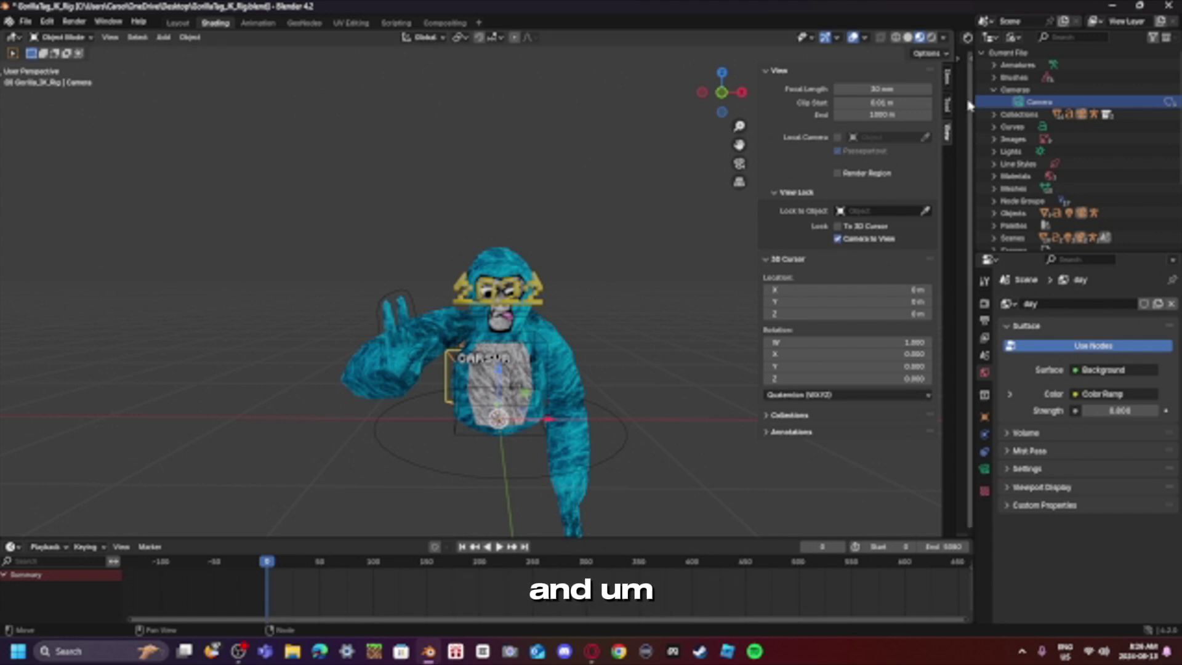
{"action": "left_click_drag", "start_coordinate": [758, 200], "coordinate": [918, 202]}
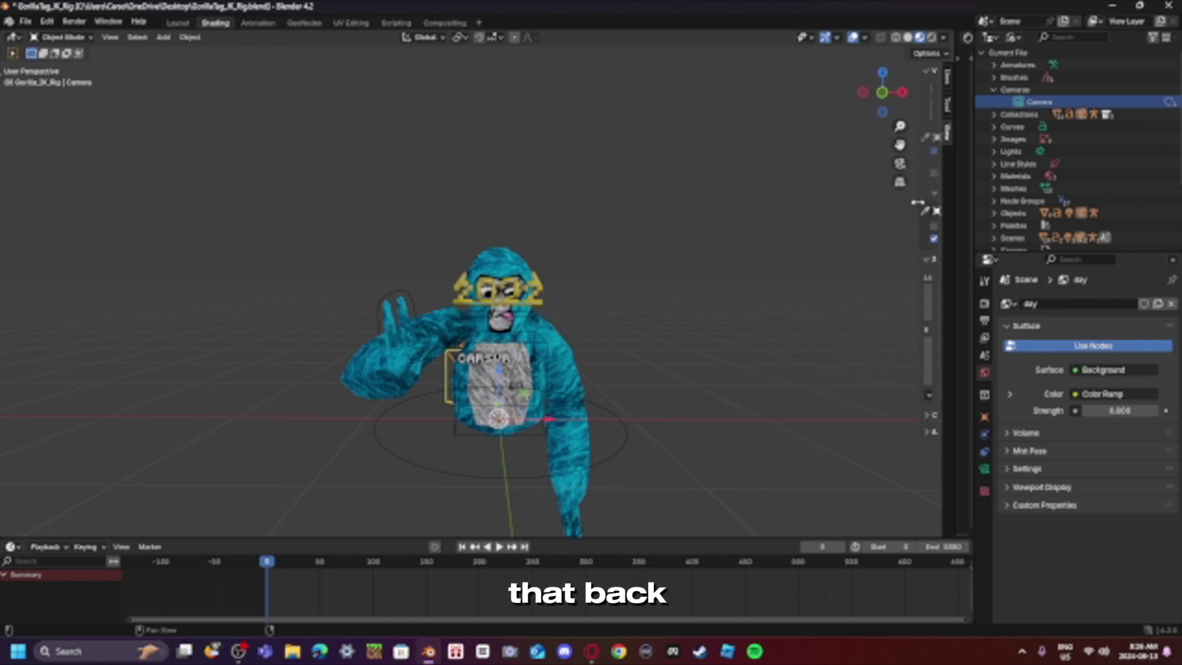
- Set Output Properties Resolution X to 1080 px for a square 1080 × 1080 frame
{"action": "left_click", "coordinate": [984, 304]}
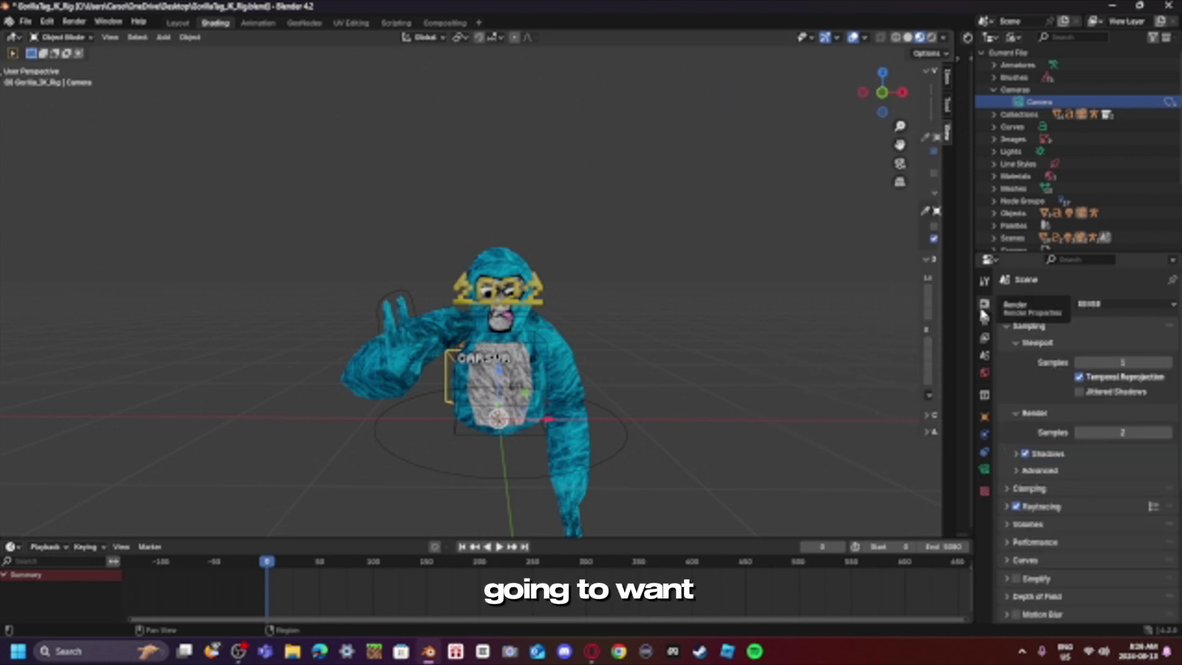
{"action": "left_click", "coordinate": [985, 323]}
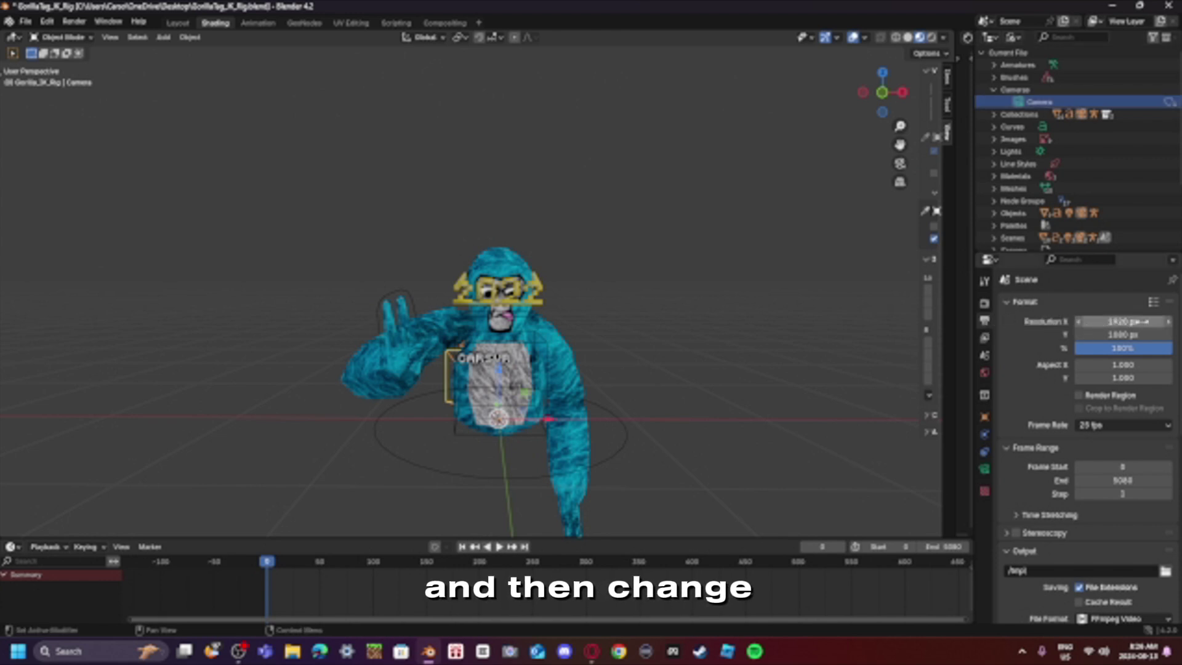
{"action": "left_click", "coordinate": [1143, 321]}
{"action": "type", "text": "1080"}
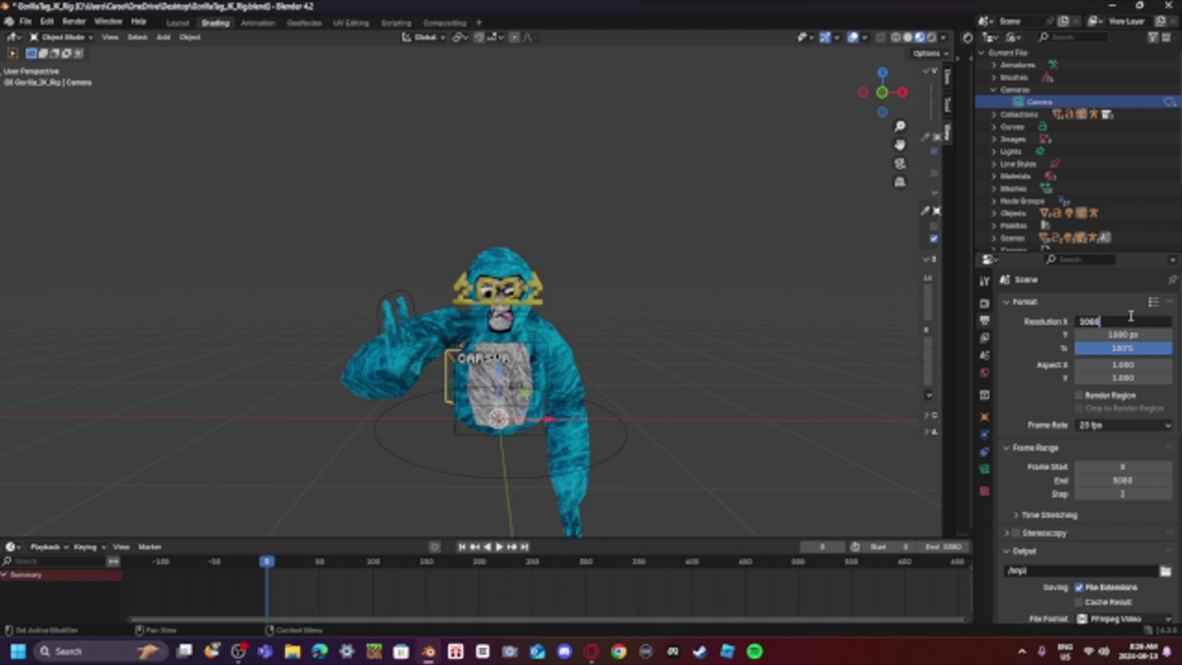
{"action": "key", "text": "Return"}
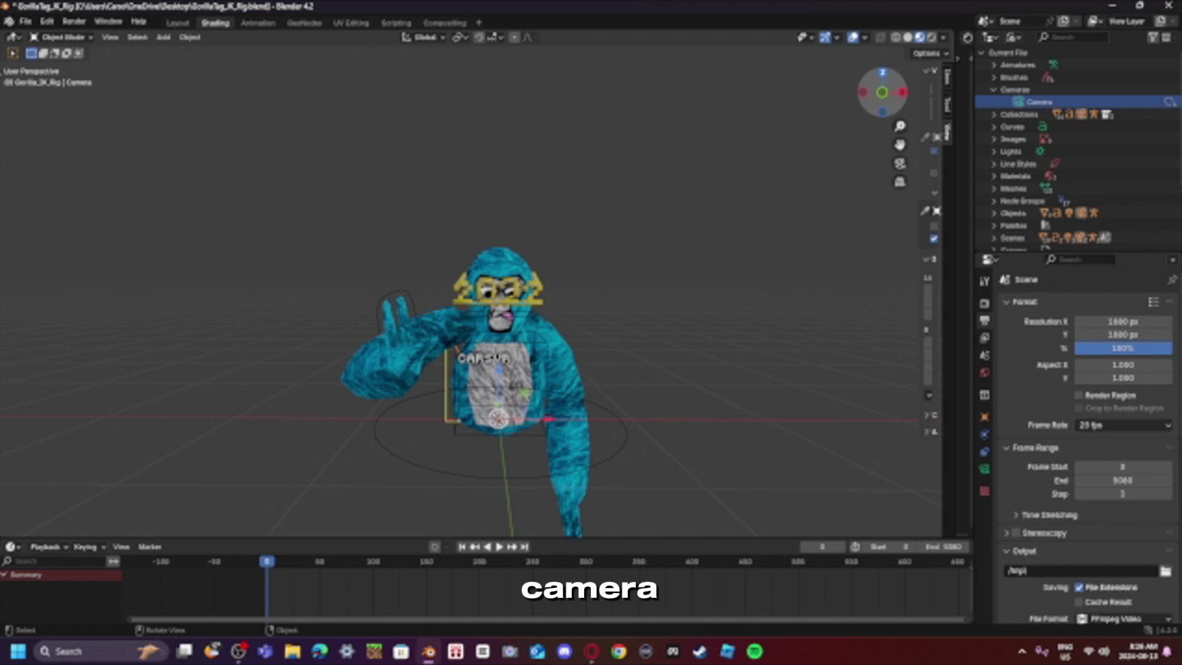
- Move the camera beside the gorilla and raise it along Z, then look through it
{"action": "left_click_drag", "start_coordinate": [882, 92], "coordinate": [3, 442]}
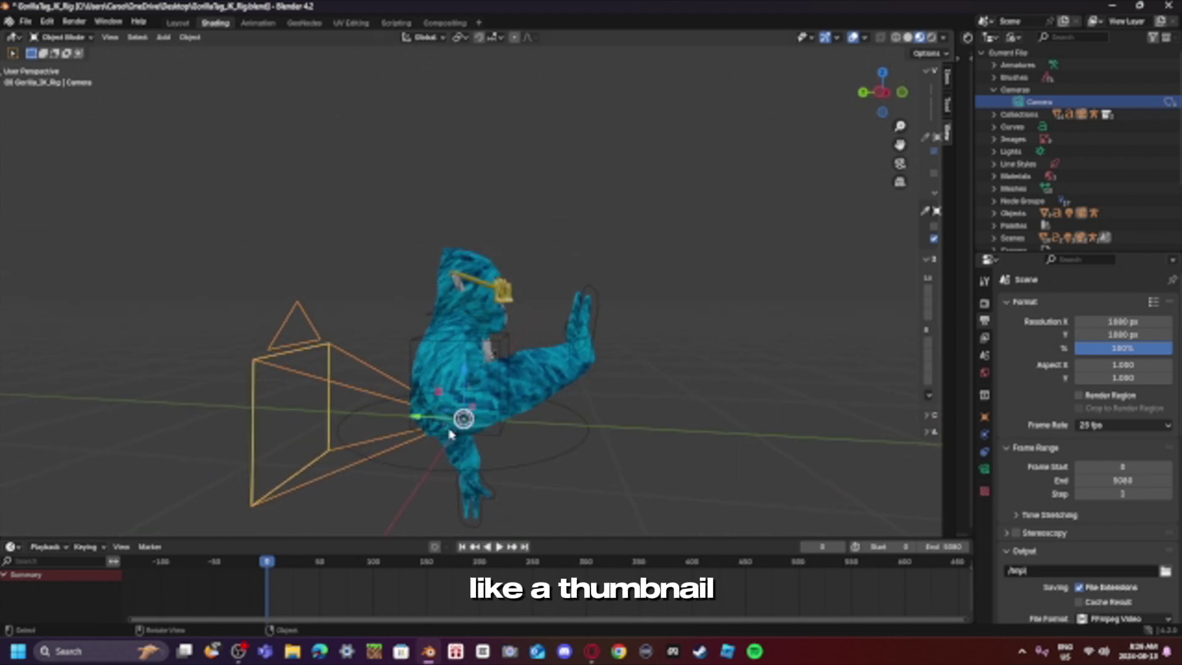
{"action": "key", "text": "g"}
{"action": "left_click", "coordinate": [934, 428]}
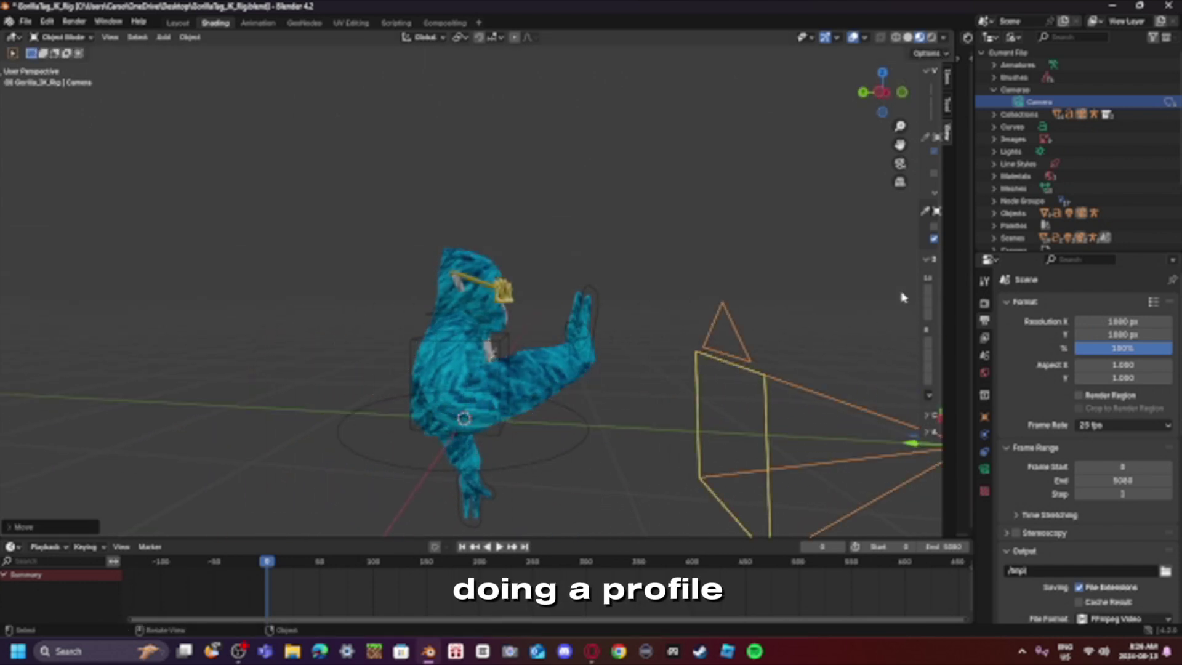
{"action": "left_click_drag", "start_coordinate": [882, 92], "coordinate": [800, 102]}
{"action": "key", "text": "g"}
{"action": "key", "text": "z"}
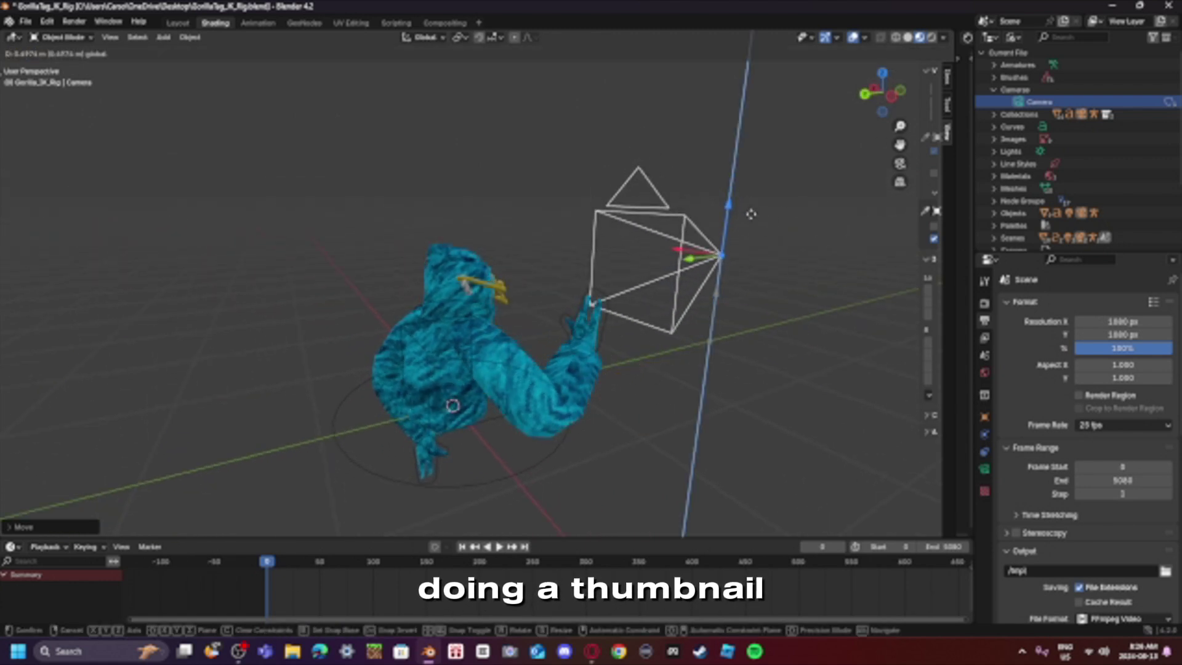
{"action": "left_click", "coordinate": [759, 216]}
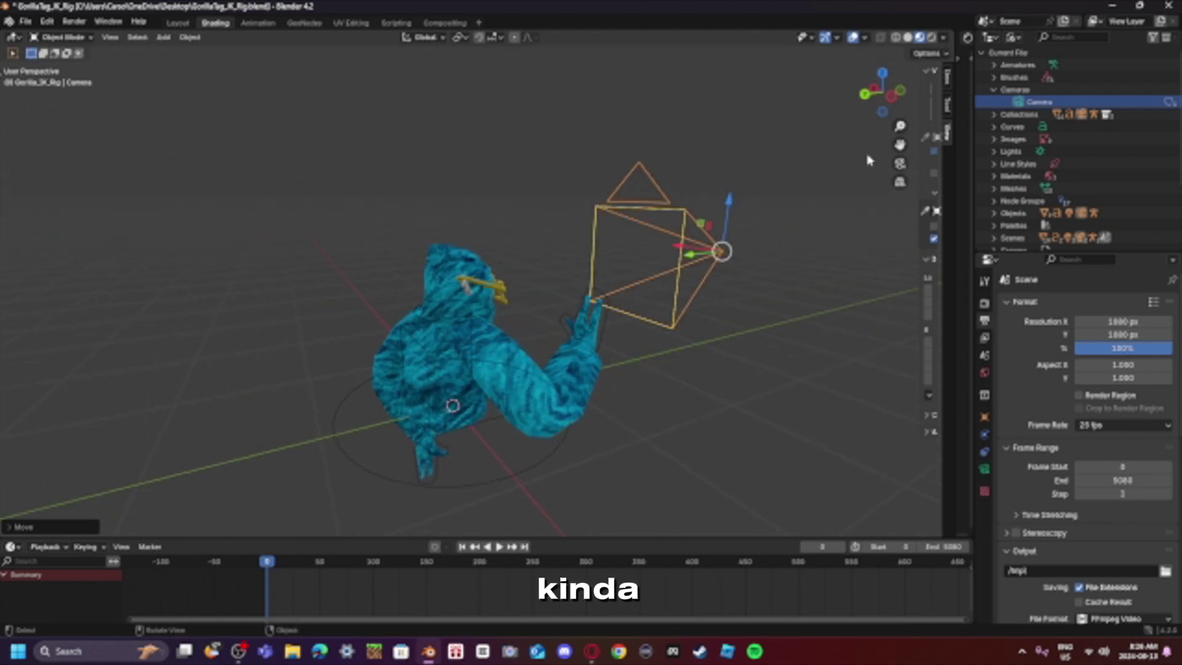
{"action": "left_click", "coordinate": [900, 163]}
{"action": "right_click", "coordinate": [554, 330]}
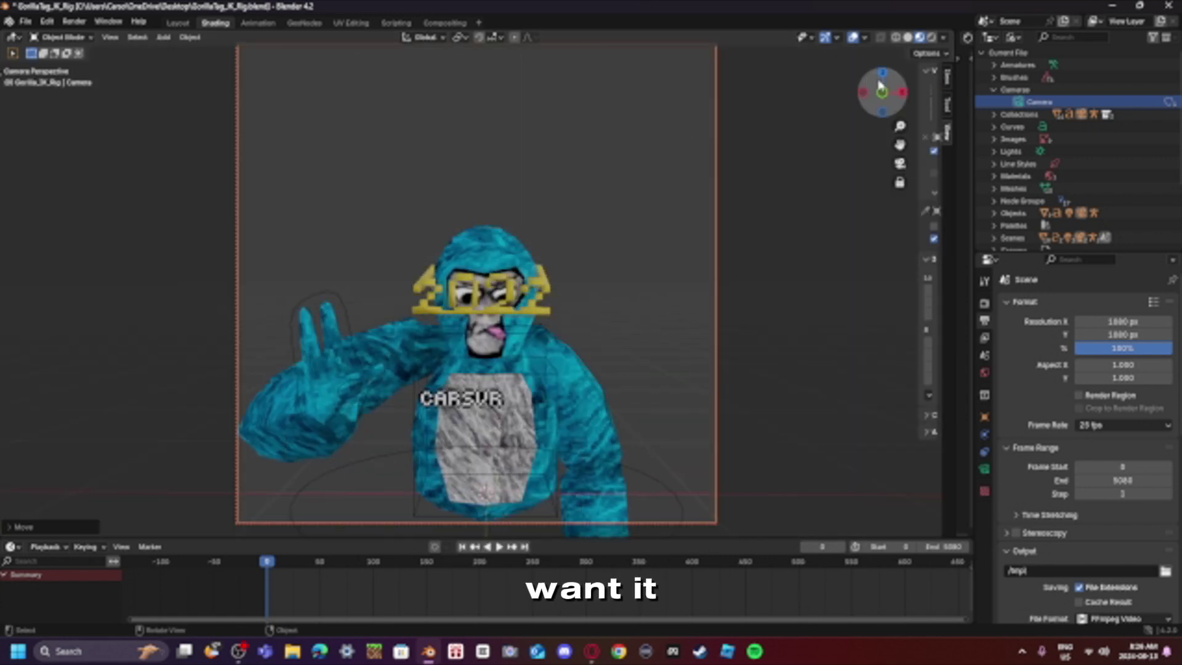
{"action": "left_click_drag", "start_coordinate": [882, 92], "coordinate": [901, 94]}
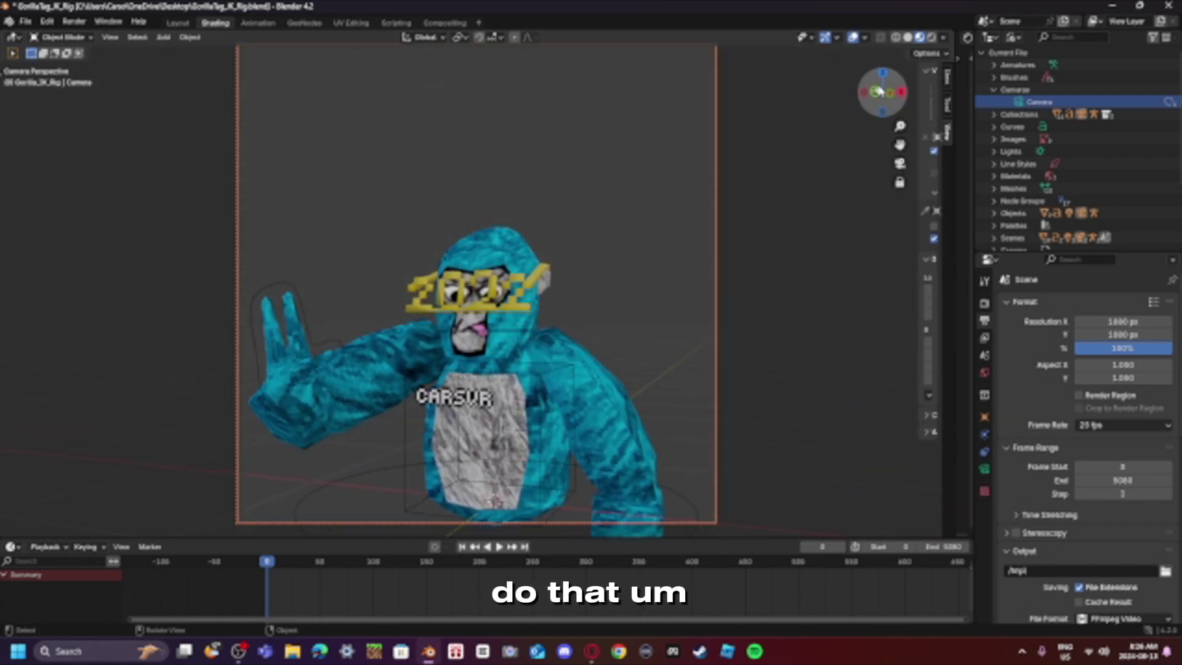
- Lower the camera slightly, check it from both side views, and return to camera view
{"action": "left_click", "coordinate": [900, 163]}
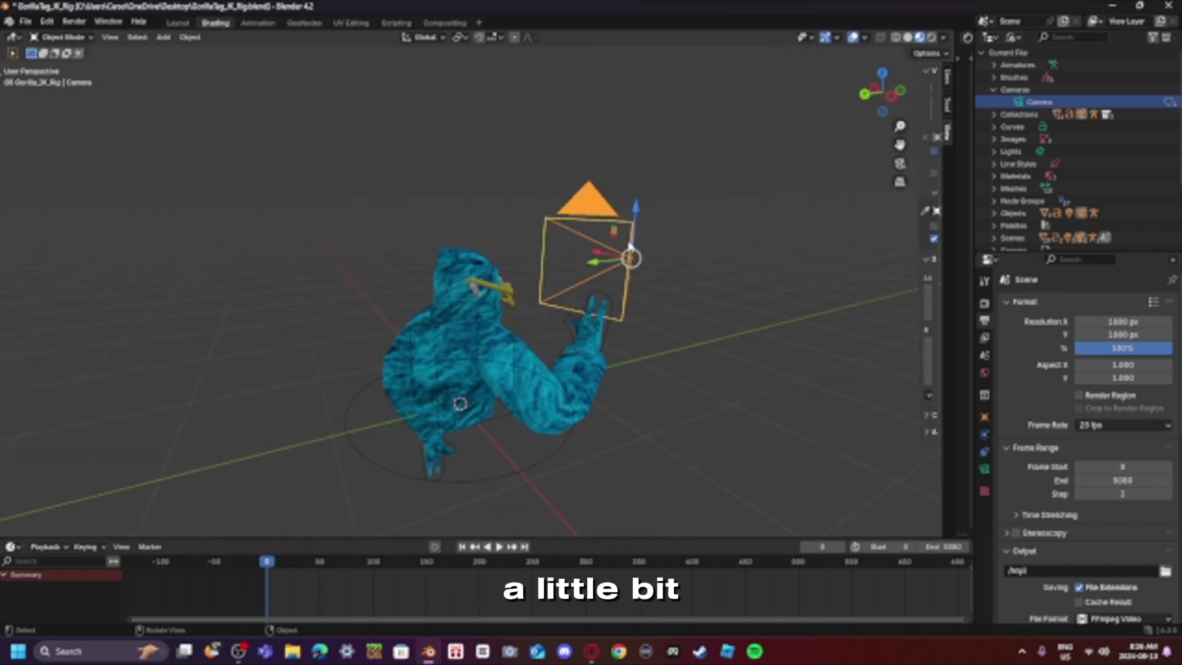
{"action": "left_click_drag", "start_coordinate": [634, 226], "coordinate": [634, 257]}
{"action": "left_click", "coordinate": [891, 97]}
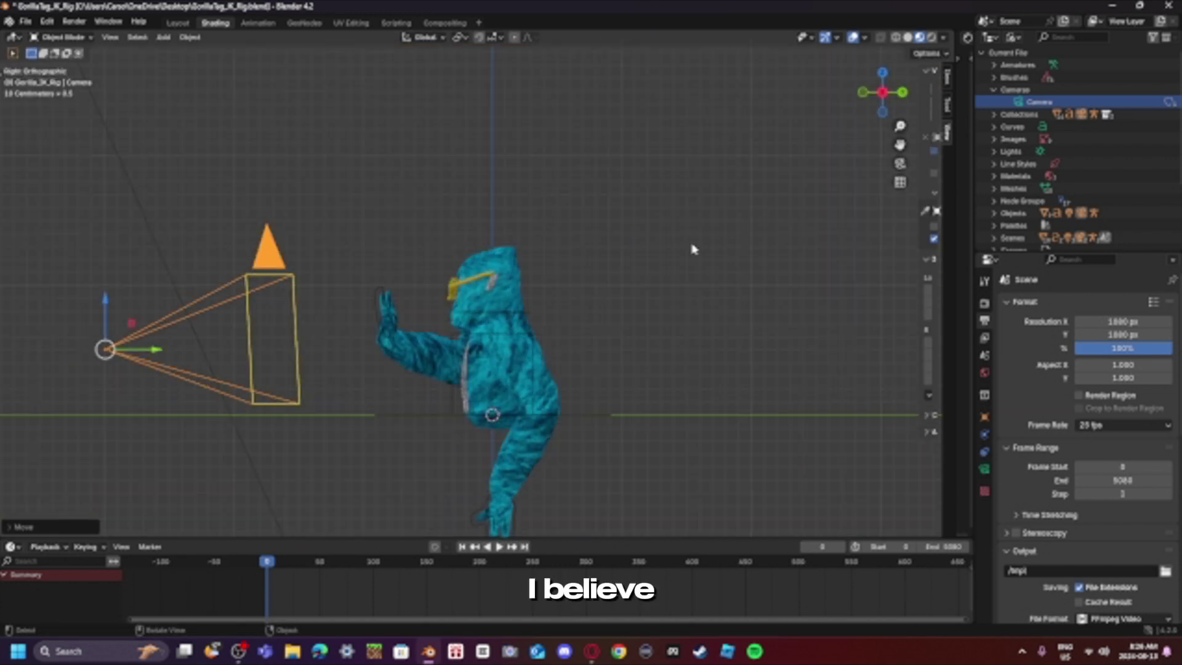
{"action": "left_click", "coordinate": [883, 92]}
{"action": "left_click", "coordinate": [931, 38]}
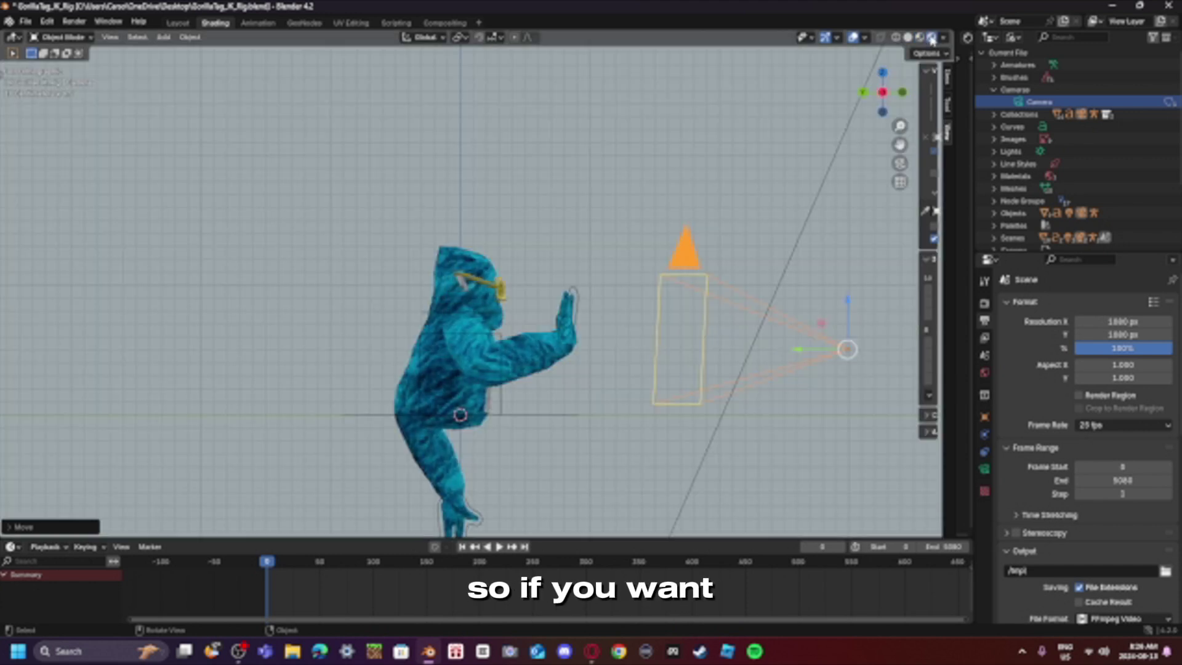
{"action": "left_click", "coordinate": [919, 38]}
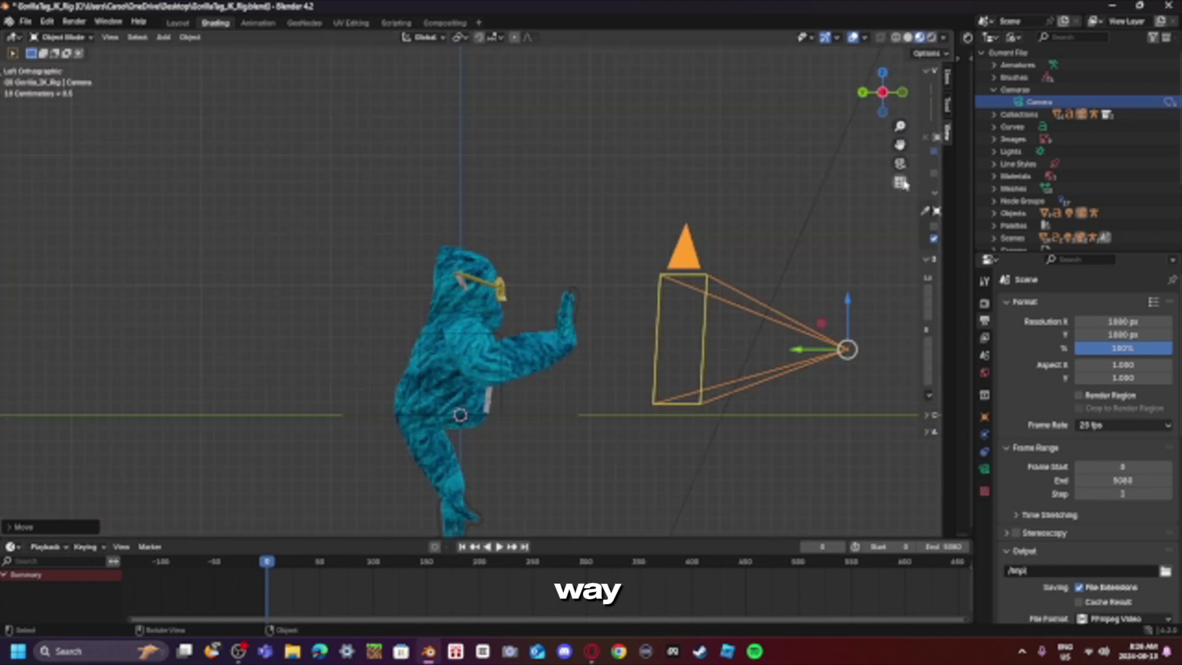
{"action": "left_click", "coordinate": [900, 184]}
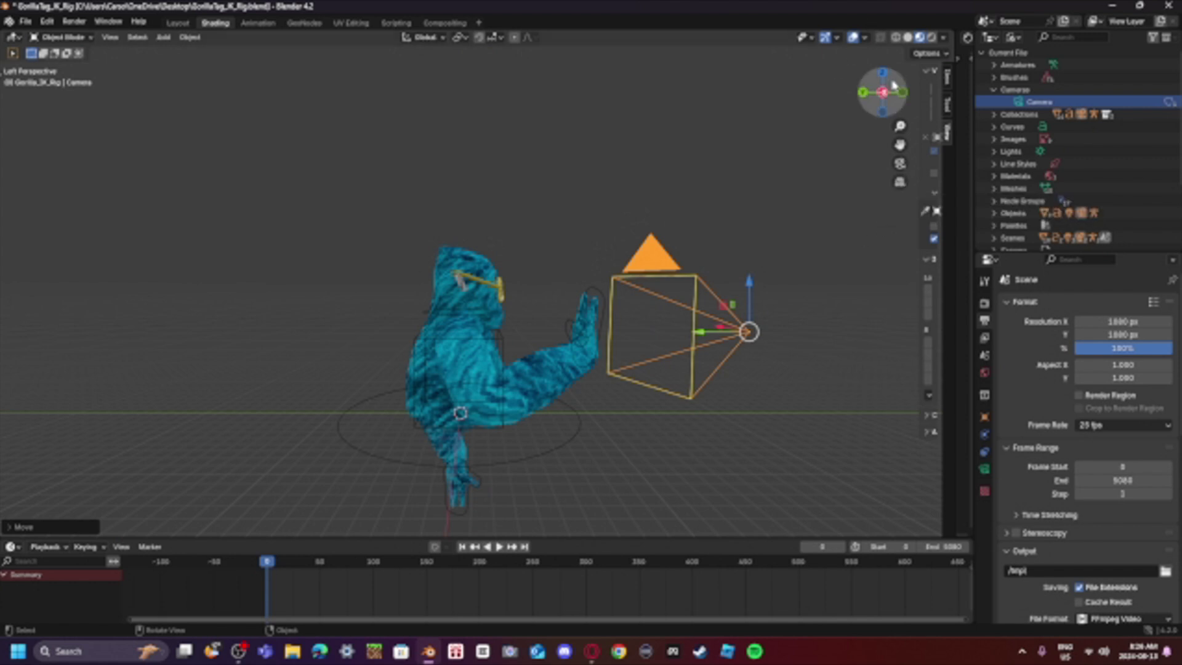
{"action": "left_click_drag", "start_coordinate": [886, 93], "coordinate": [904, 97]}
{"action": "left_click", "coordinate": [900, 163]}
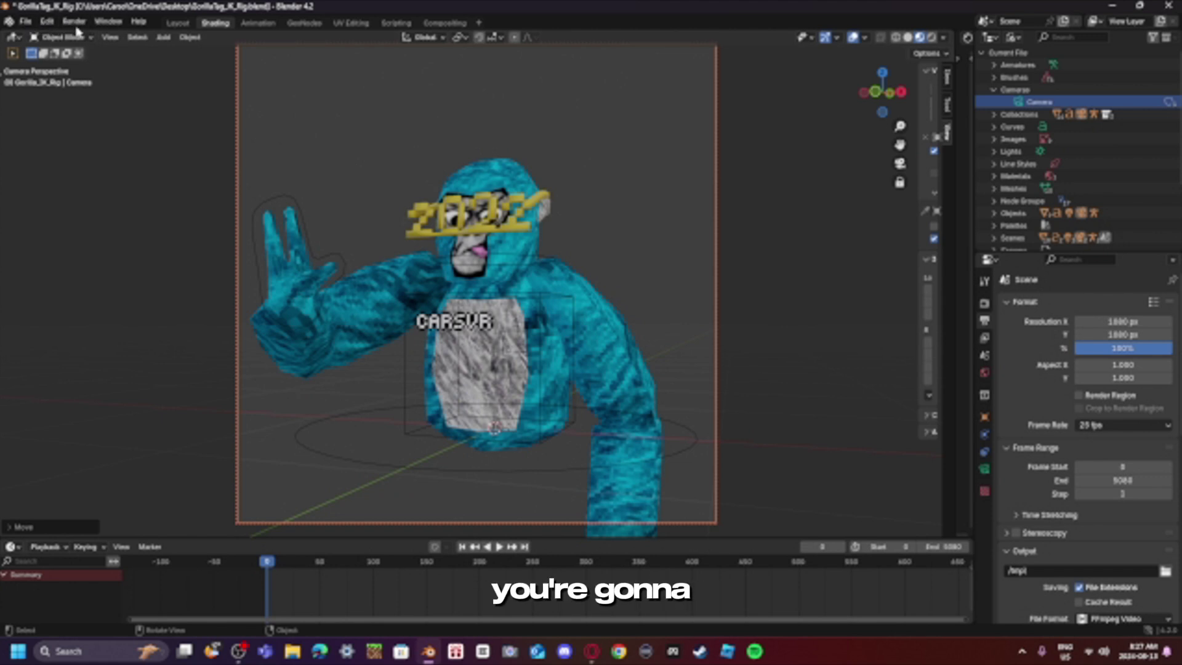
- Render the image from the camera and reposition the Render window
{"action": "left_click", "coordinate": [74, 23]}
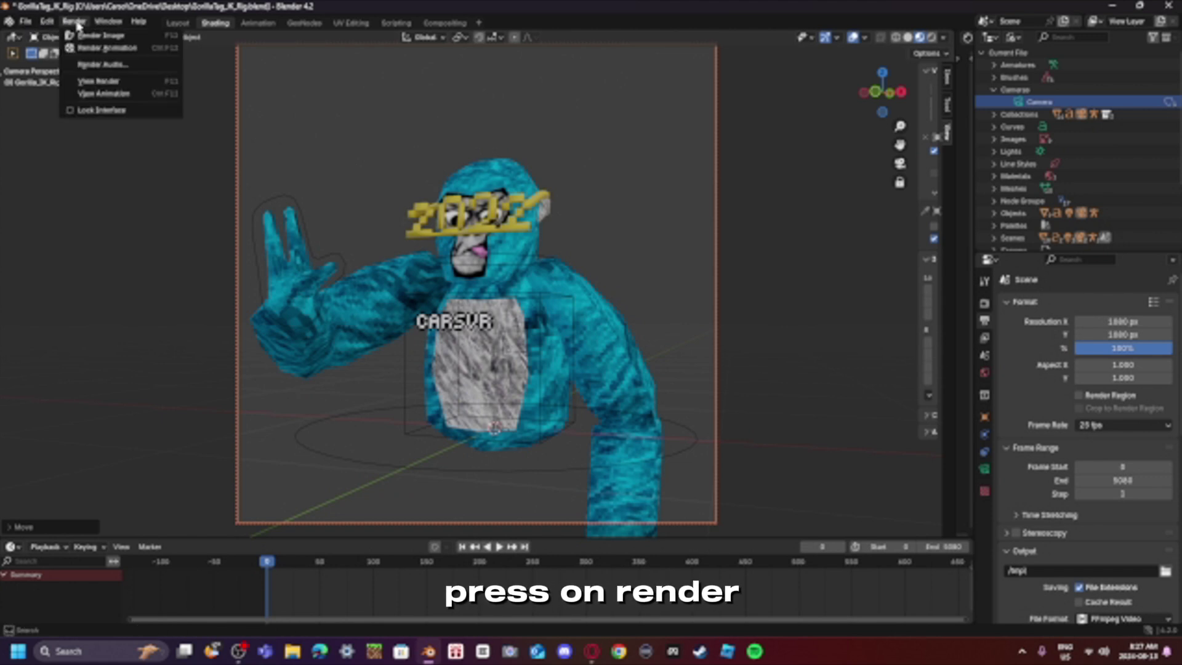
{"action": "left_click", "coordinate": [101, 35]}
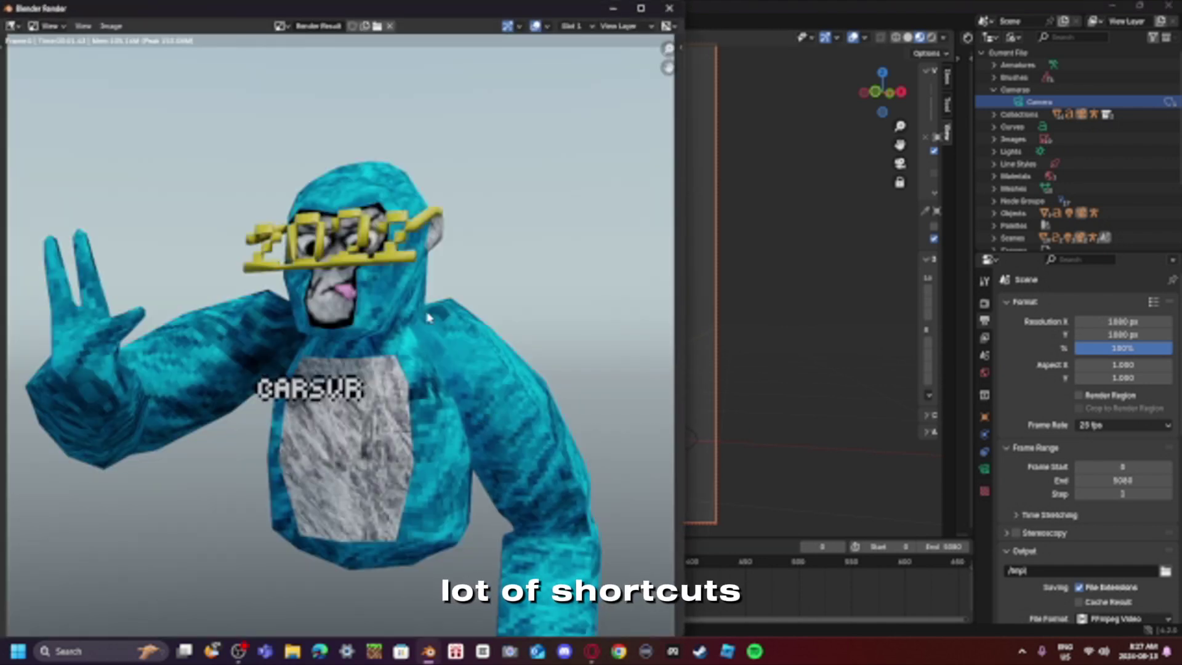
{"action": "left_click_drag", "start_coordinate": [148, 8], "coordinate": [355, 29]}
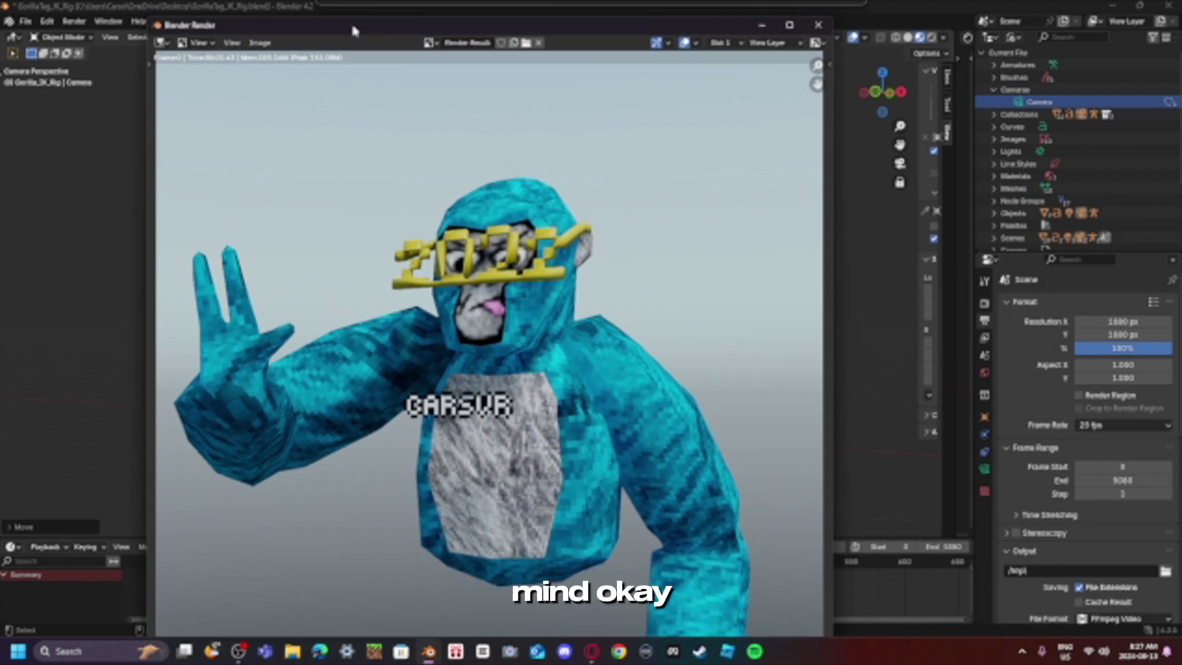
{"action": "scroll", "coordinate": [388, 333], "scroll_direction": "down", "scroll_amount": 2}
{"action": "scroll", "coordinate": [388, 333], "scroll_direction": "up", "scroll_amount": 2}
{"action": "scroll", "coordinate": [401, 351], "scroll_direction": "down", "scroll_amount": 1}
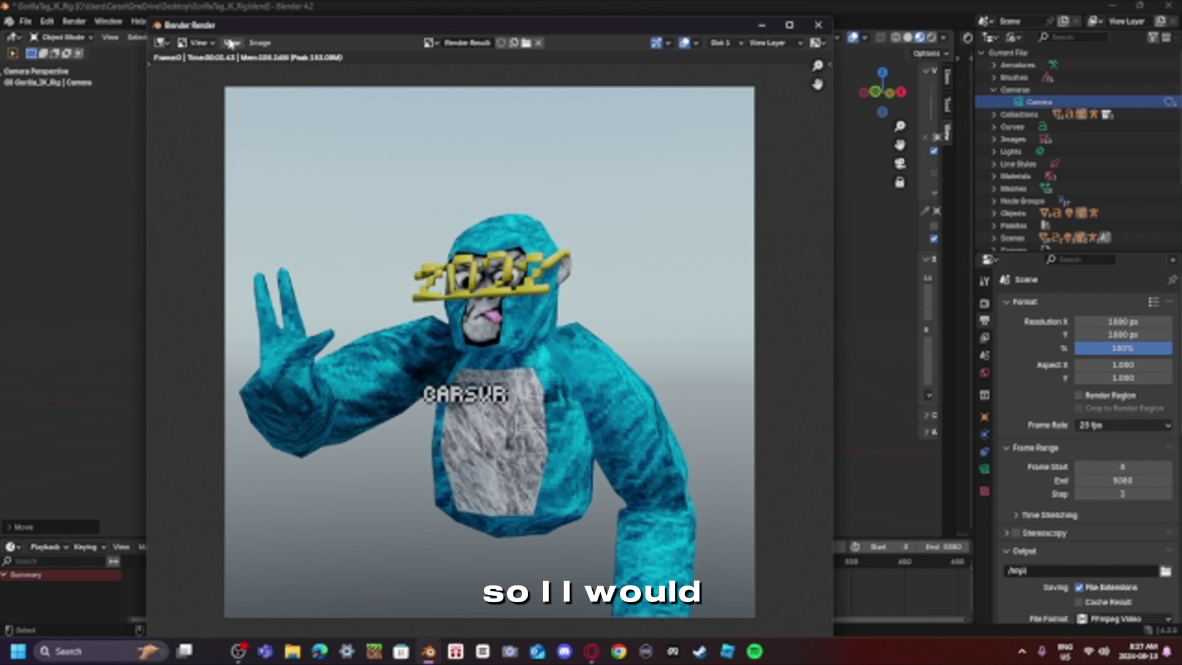
- Save the render as untitled.png into the Downloads folder via Image > Save As
{"action": "left_click", "coordinate": [261, 43]}
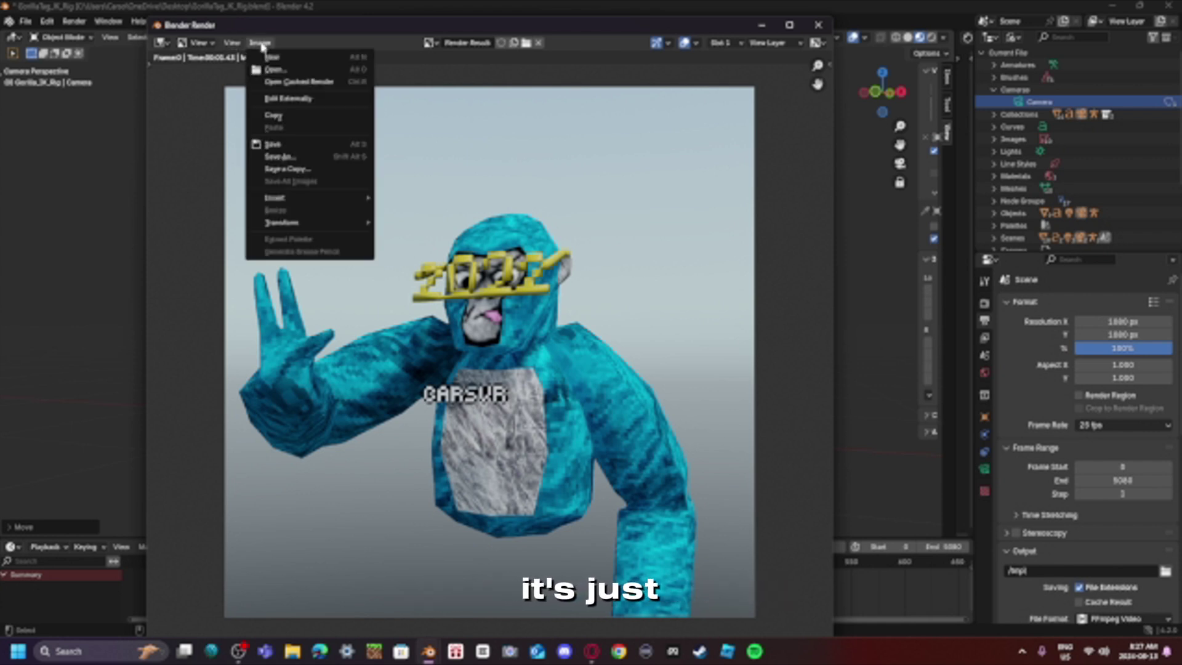
{"action": "mouse_move", "coordinate": [209, 50]}
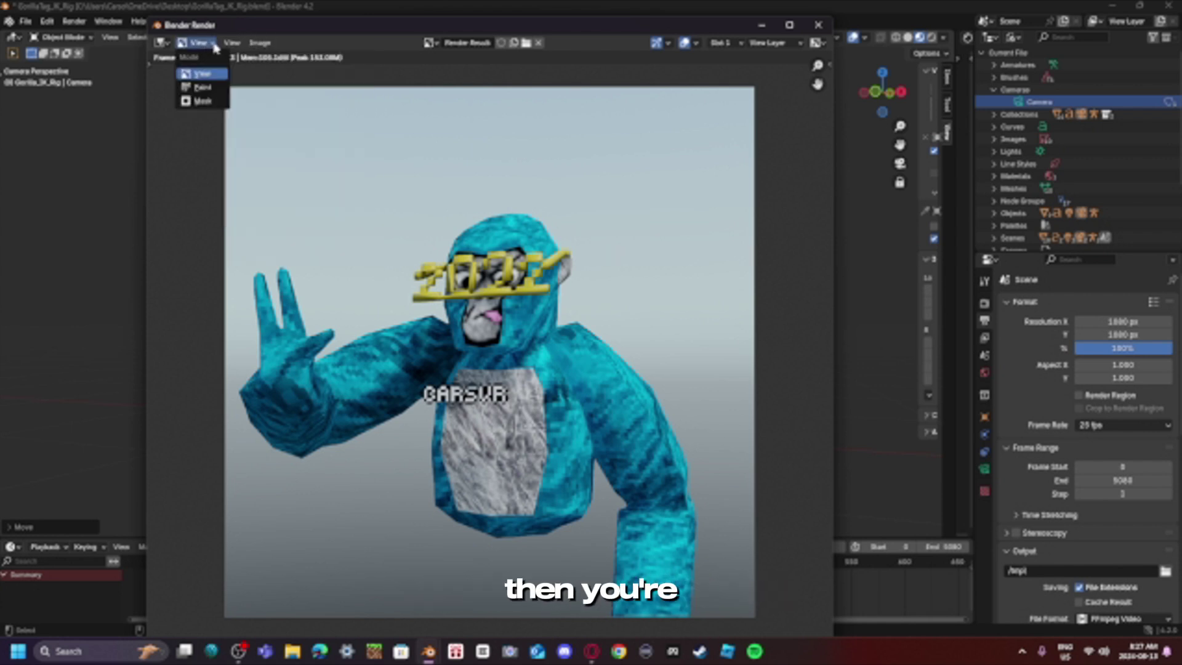
{"action": "mouse_move", "coordinate": [173, 42]}
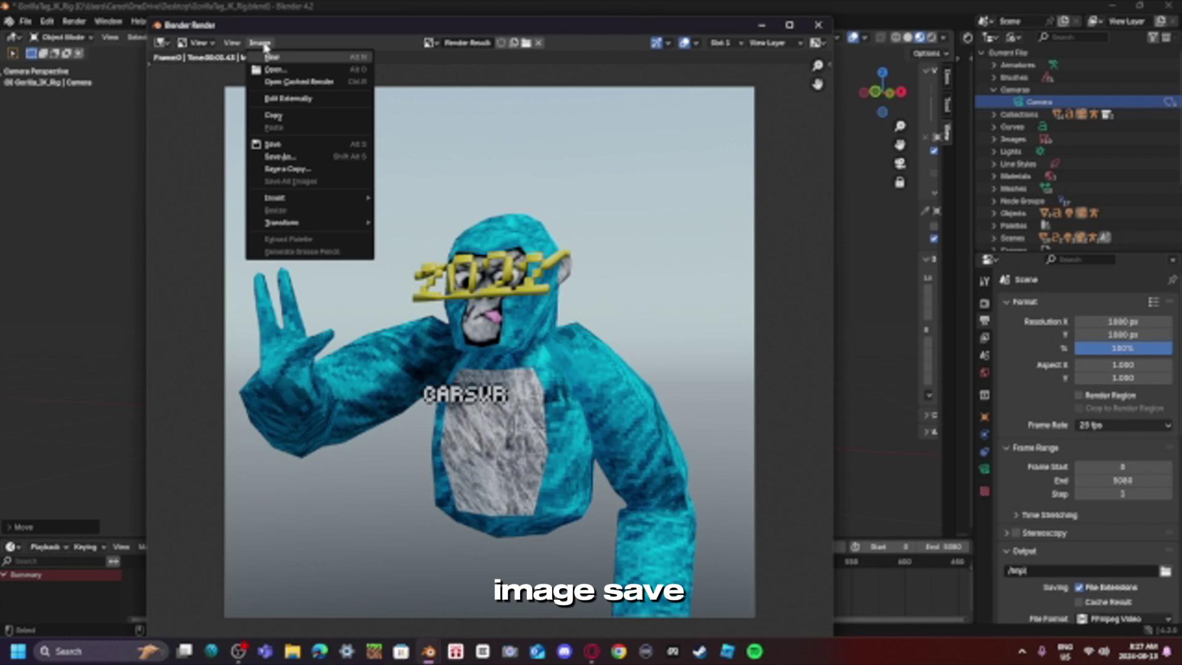
{"action": "left_click", "coordinate": [346, 157]}
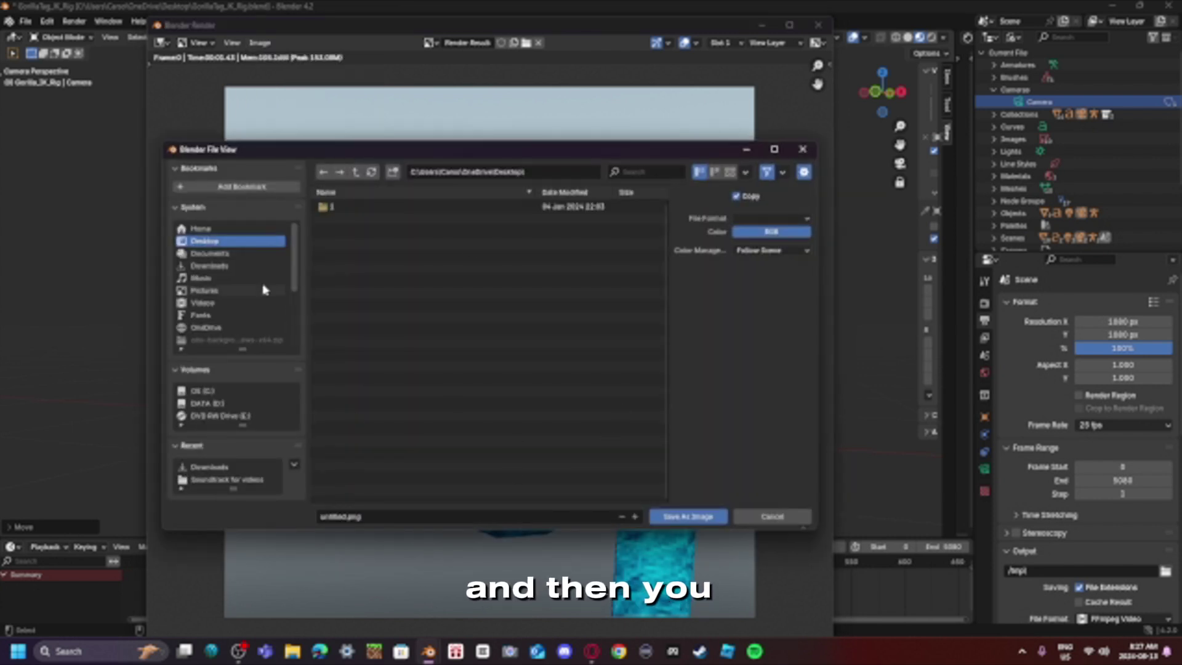
{"action": "left_click", "coordinate": [249, 255]}
{"action": "left_click", "coordinate": [252, 265]}
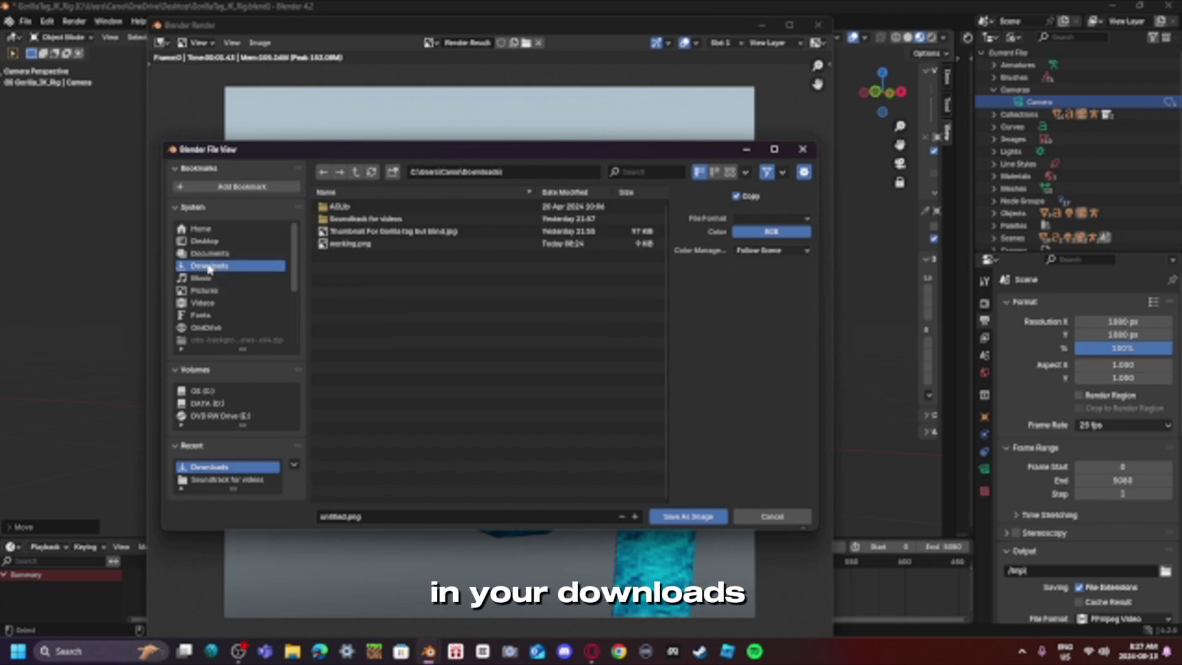
{"action": "left_click", "coordinate": [702, 522]}
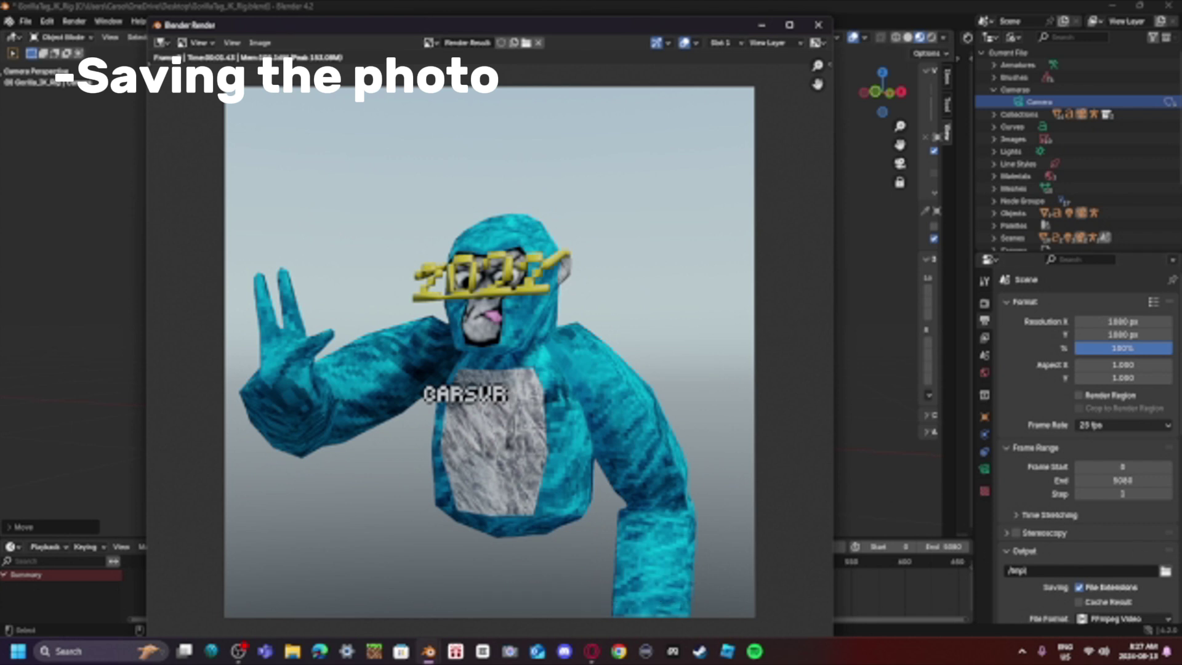
- Close the Blender render window and quit Blender, choosing Don't Save for the scene changes
{"action": "key", "text": "Escape"}
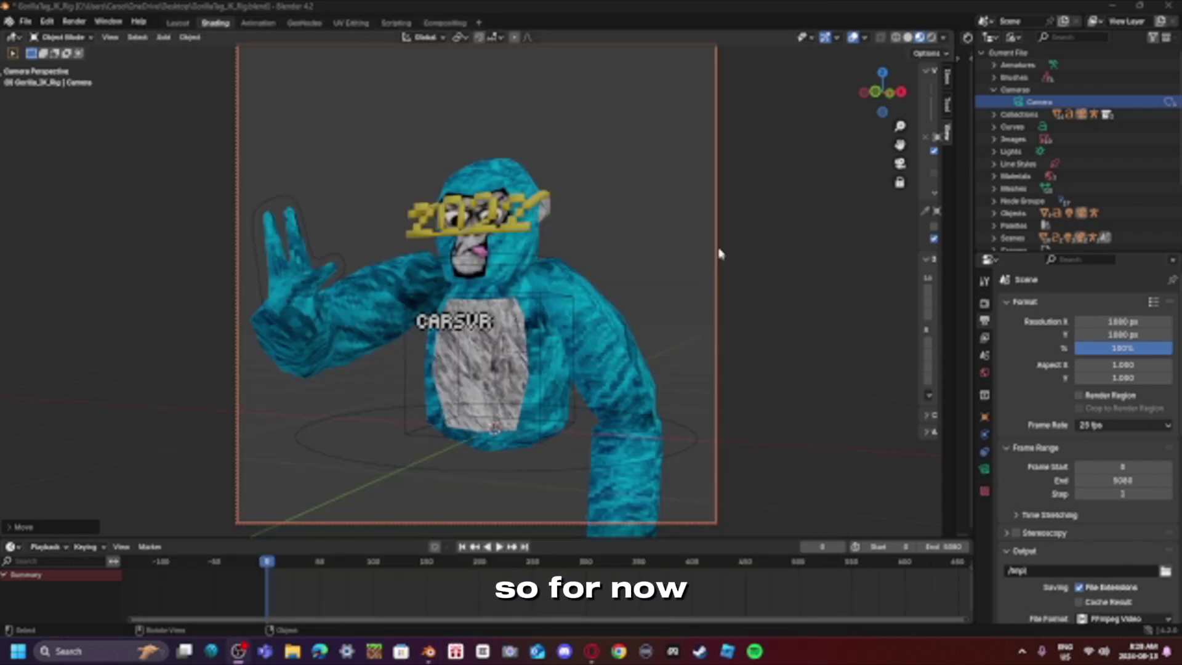
{"action": "left_click", "coordinate": [1169, 5]}
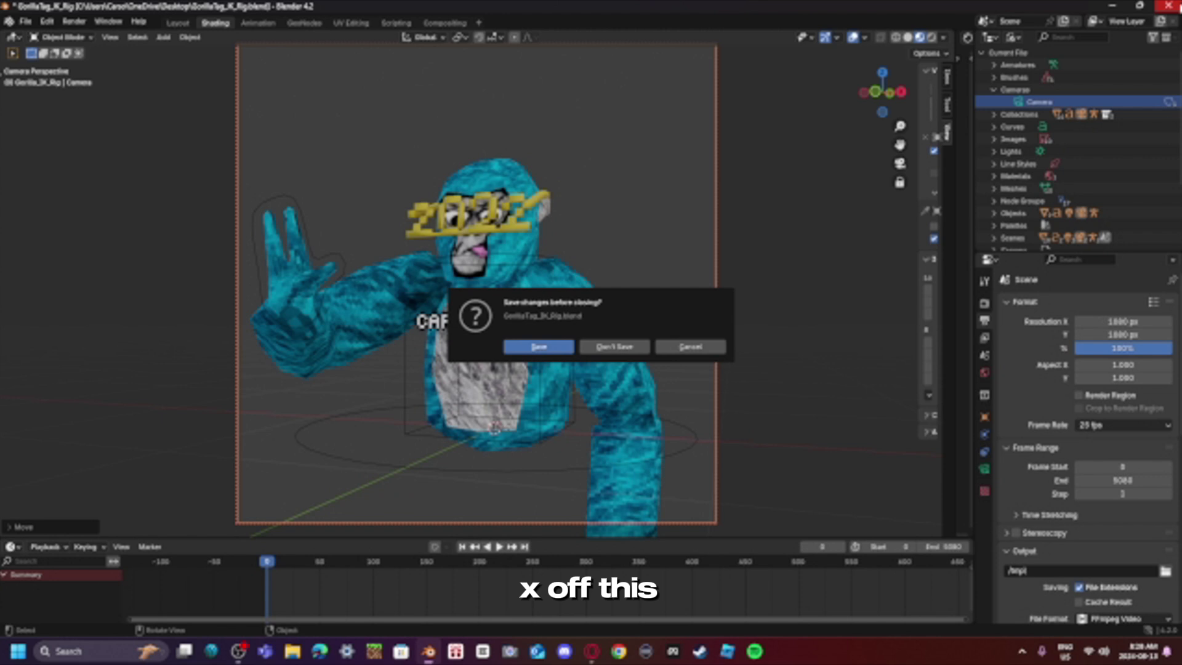
{"action": "left_click", "coordinate": [628, 347]}
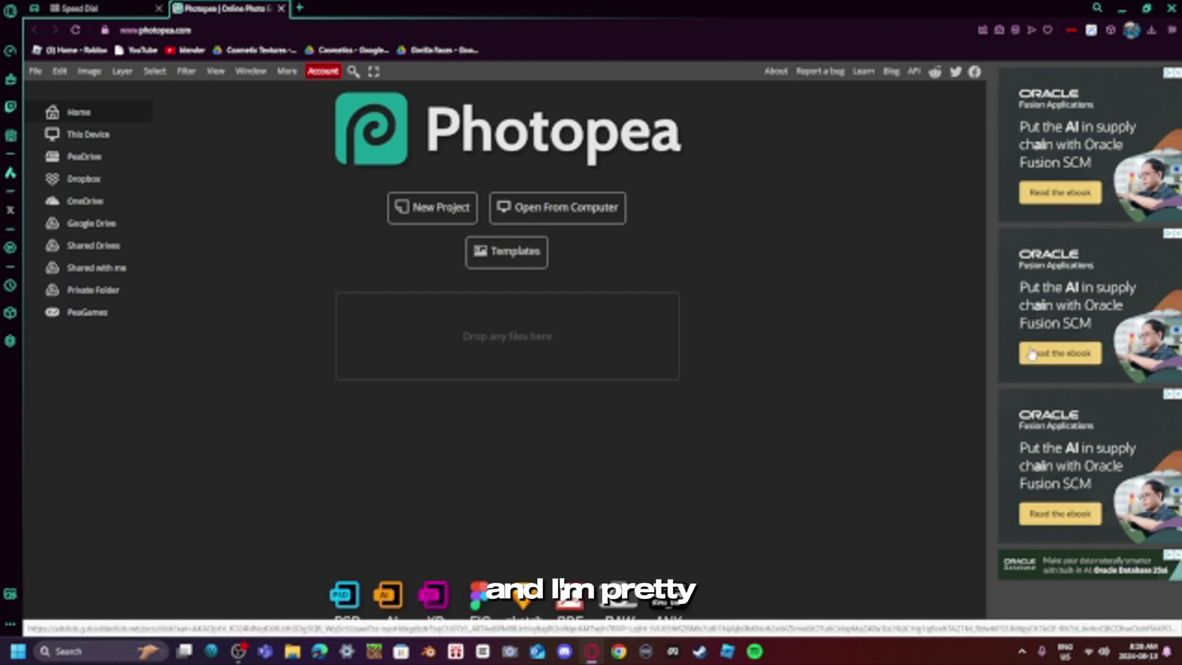
- Create a blank 800 × 800 px square project from the Youtube Profile preset
{"action": "left_click", "coordinate": [439, 221]}
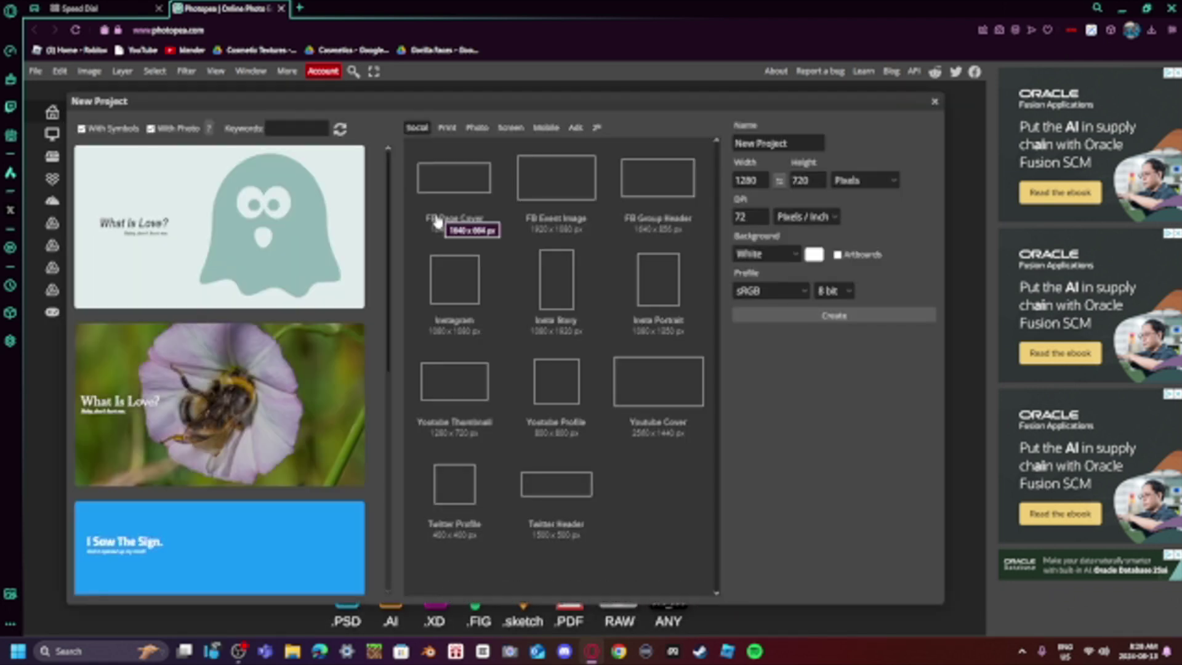
{"action": "left_click", "coordinate": [554, 399]}
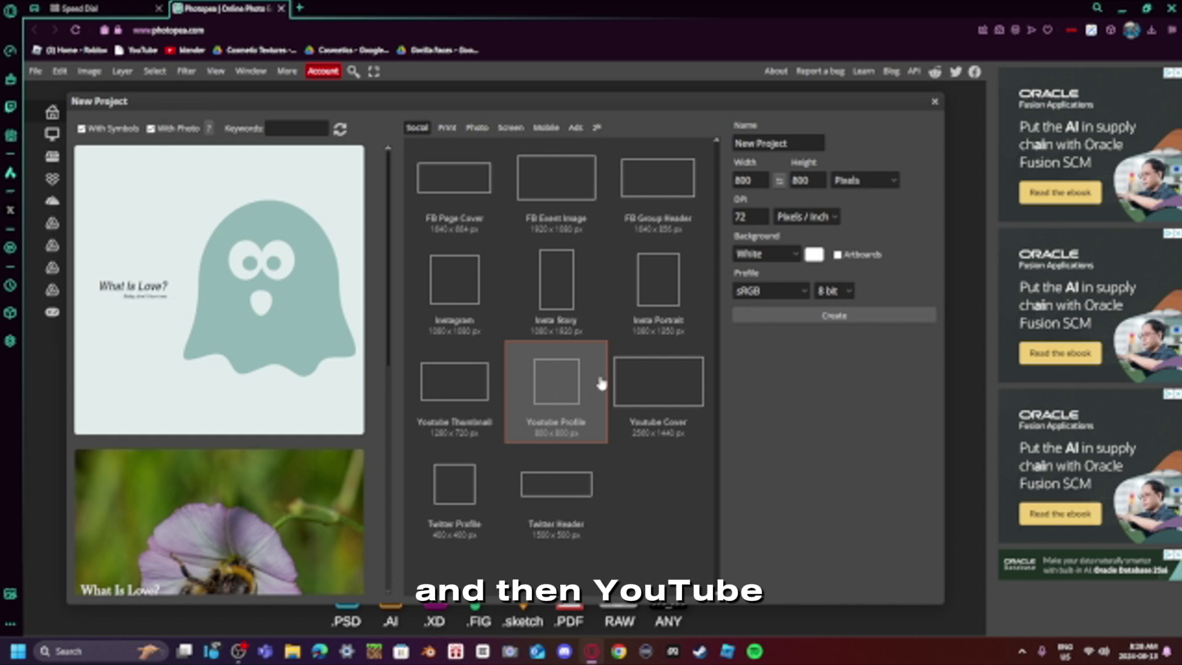
{"action": "left_click", "coordinate": [471, 409]}
{"action": "left_click", "coordinate": [572, 434]}
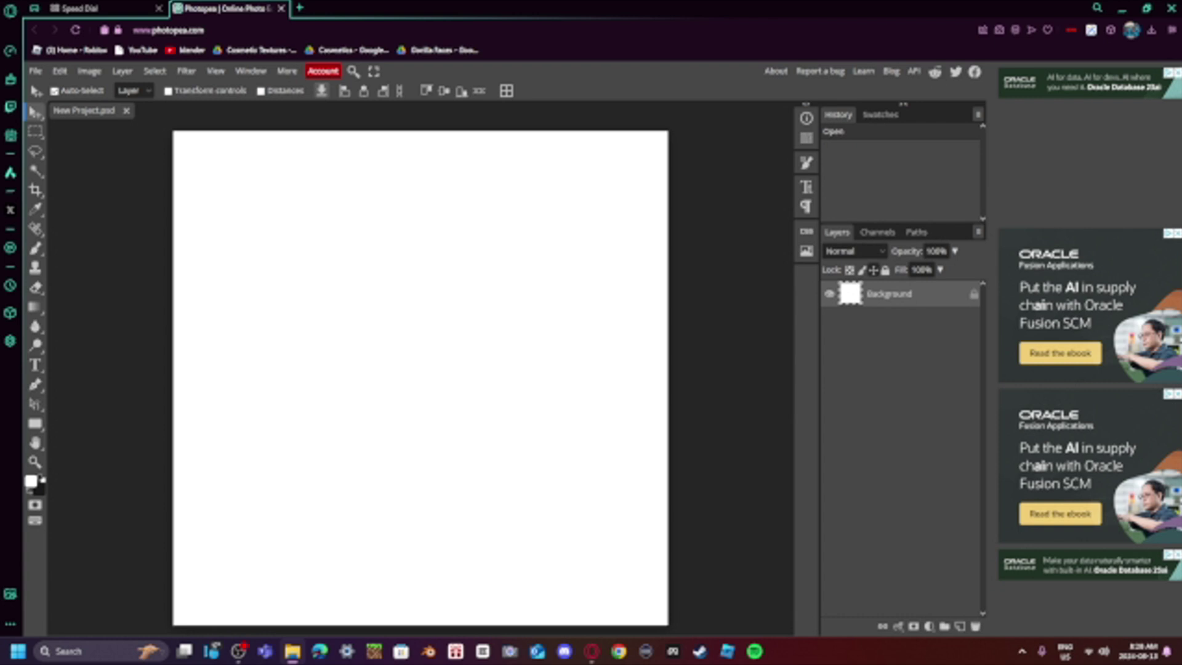
- Locate the untitled render in Downloads, then open remove.bg in a new browser tab
{"action": "left_click", "coordinate": [292, 651]}
{"action": "left_click_drag", "start_coordinate": [1147, 188], "coordinate": [780, 184]}
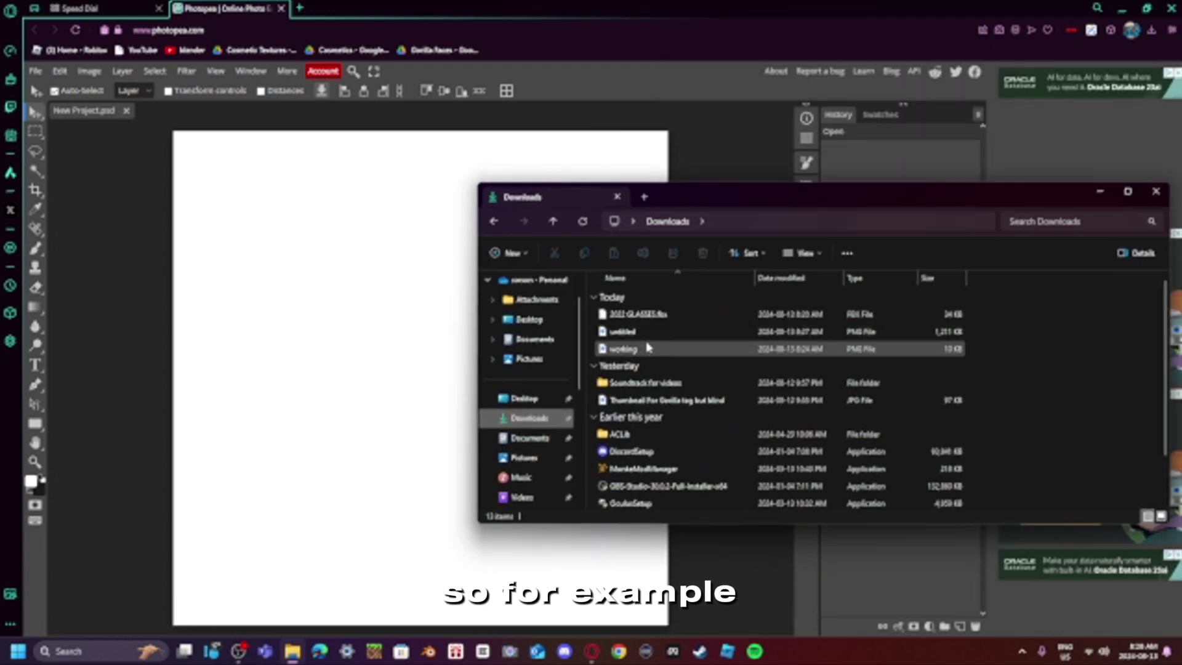
{"action": "left_click", "coordinate": [604, 333]}
{"action": "left_click_drag", "start_coordinate": [604, 332], "coordinate": [791, 273]}
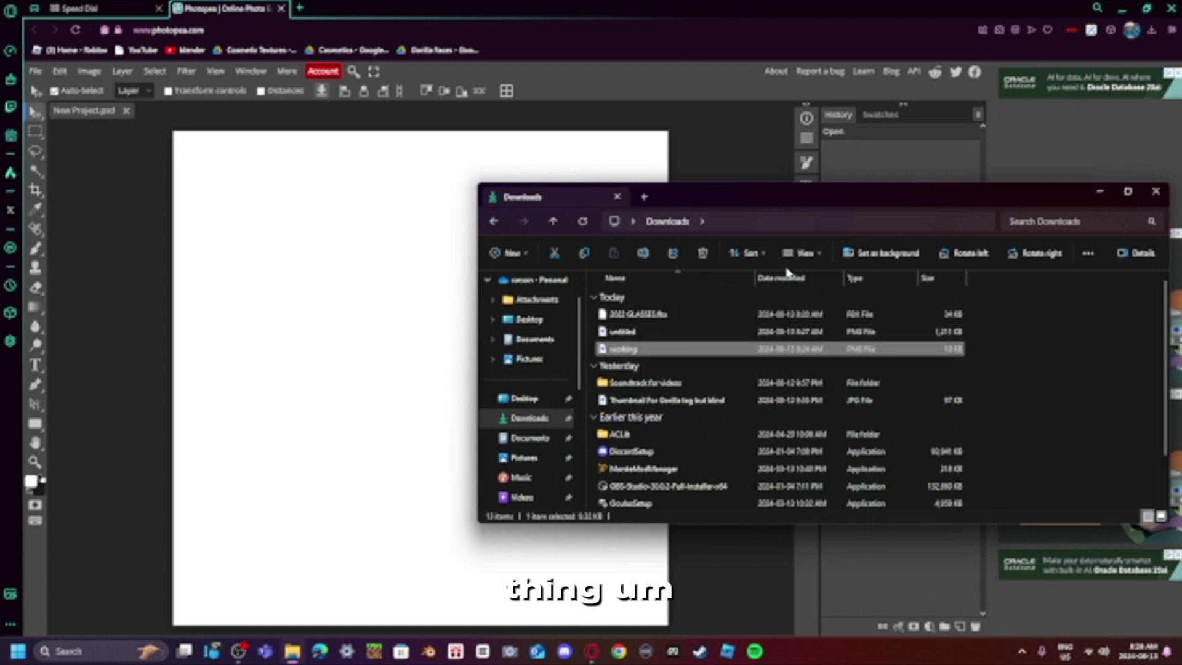
{"action": "left_click_drag", "start_coordinate": [762, 198], "coordinate": [1181, 197]}
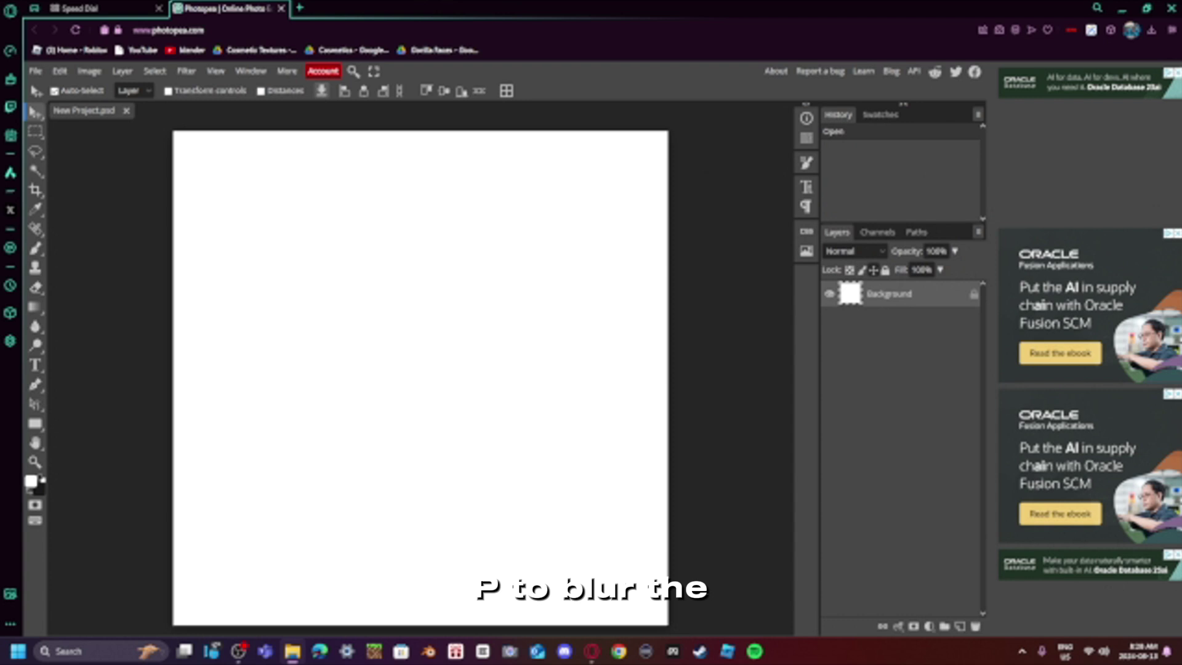
{"action": "left_click", "coordinate": [305, 8]}
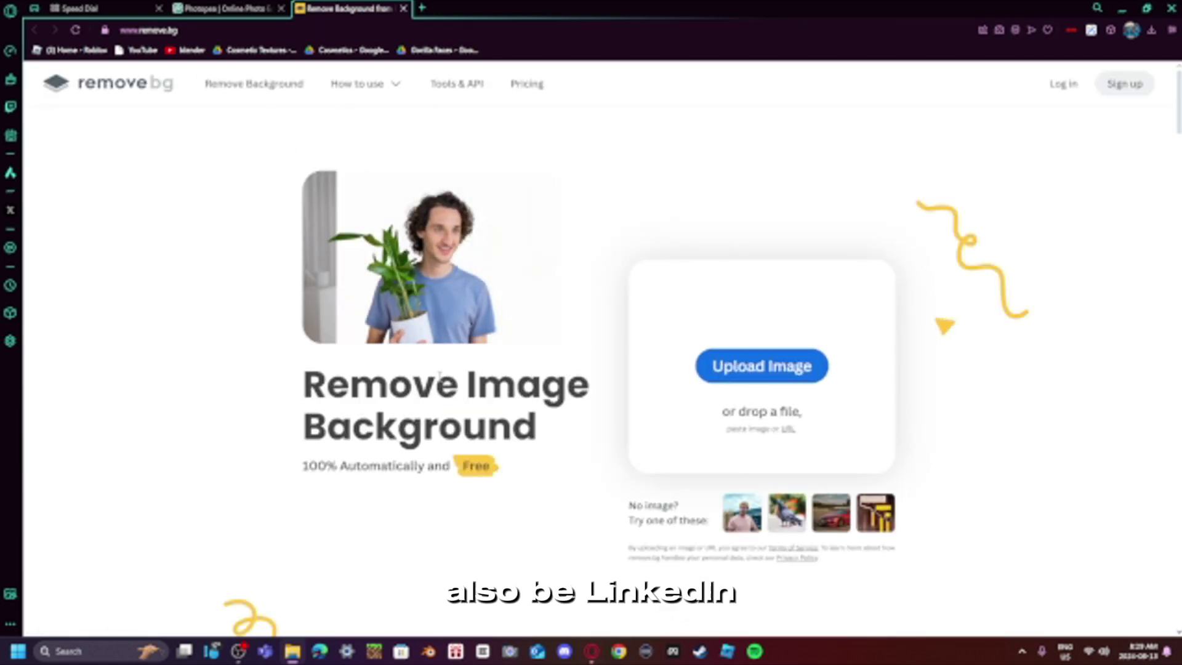
- Upload untitled.png to remove.bg, download the cut-out as untitled-removebg-preview.png, and close the tab
{"action": "left_click", "coordinate": [763, 368]}
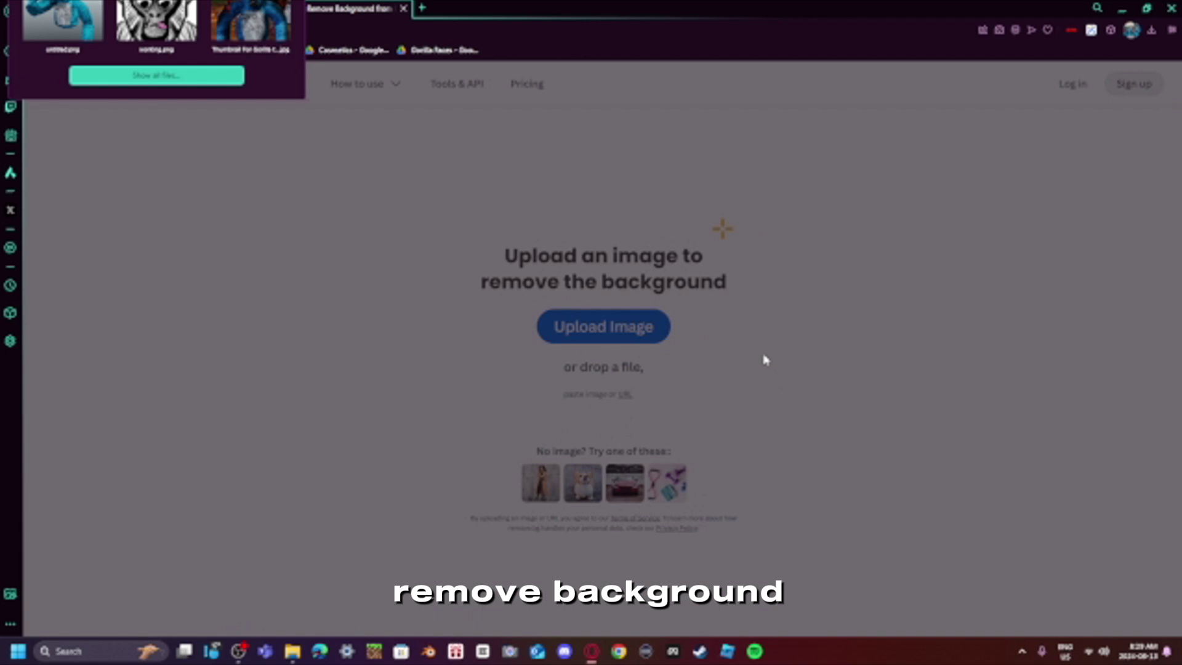
{"action": "left_click", "coordinate": [80, 24]}
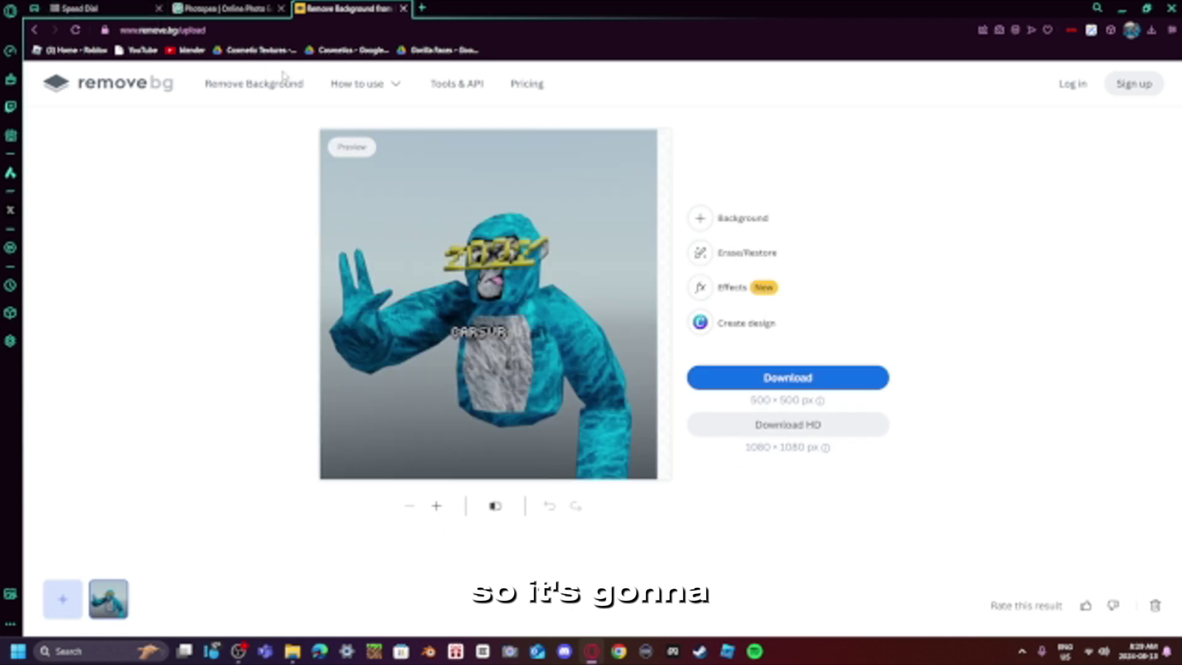
{"action": "left_click", "coordinate": [732, 377]}
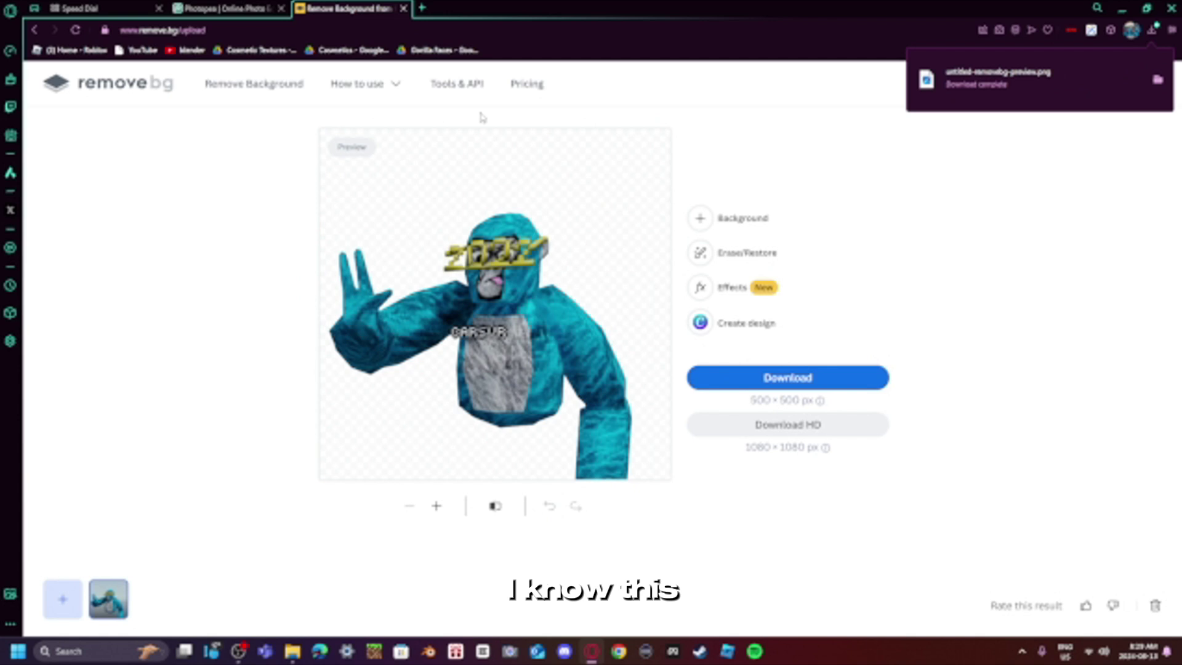
{"action": "left_click", "coordinate": [404, 8]}
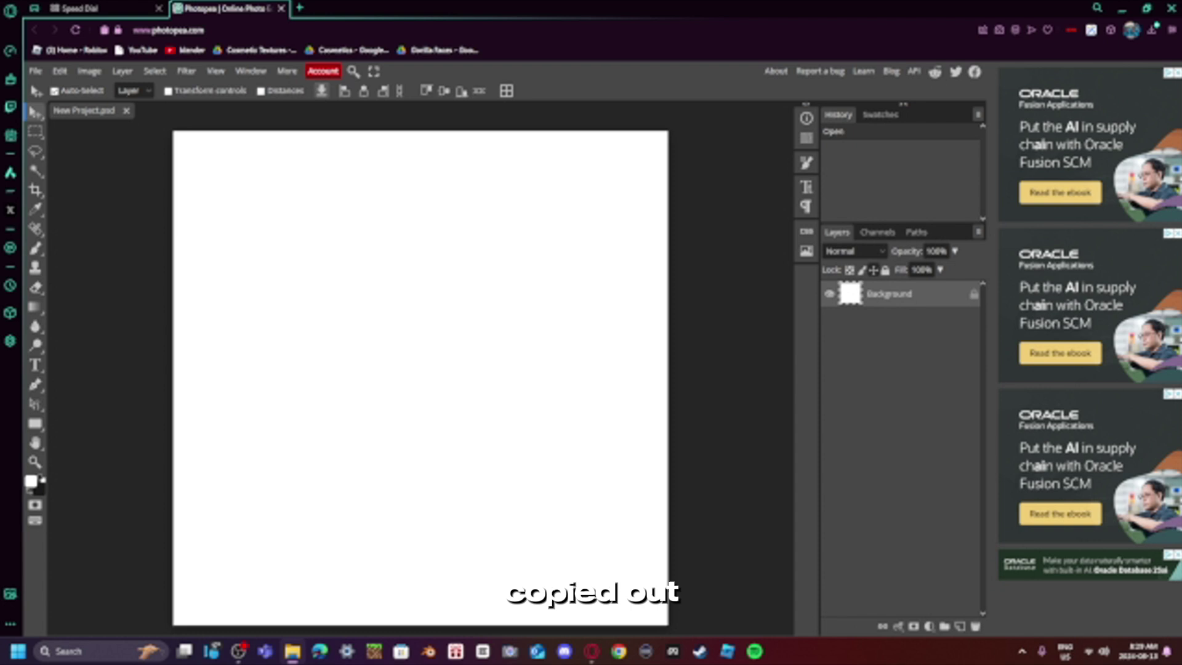
{"action": "left_click_drag", "start_coordinate": [1181, 129], "coordinate": [1055, 186]}
{"action": "left_click_drag", "start_coordinate": [859, 360], "coordinate": [859, 345]}
{"action": "left_click_drag", "start_coordinate": [909, 202], "coordinate": [330, 188]}
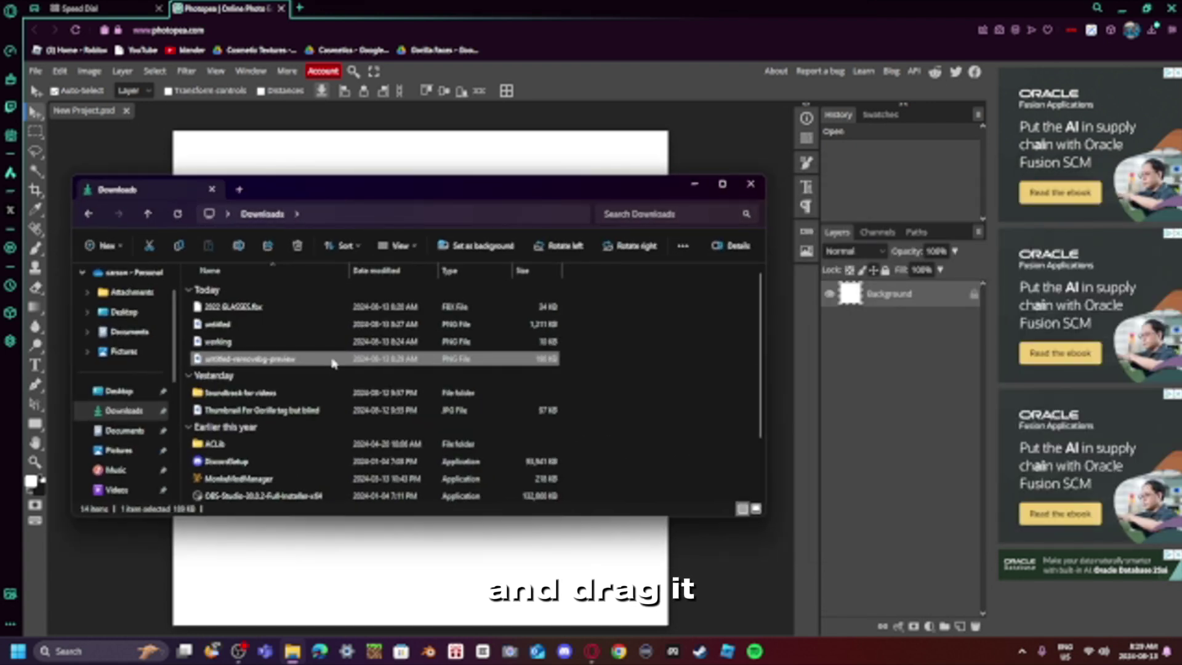
{"action": "left_click_drag", "start_coordinate": [333, 359], "coordinate": [894, 262]}
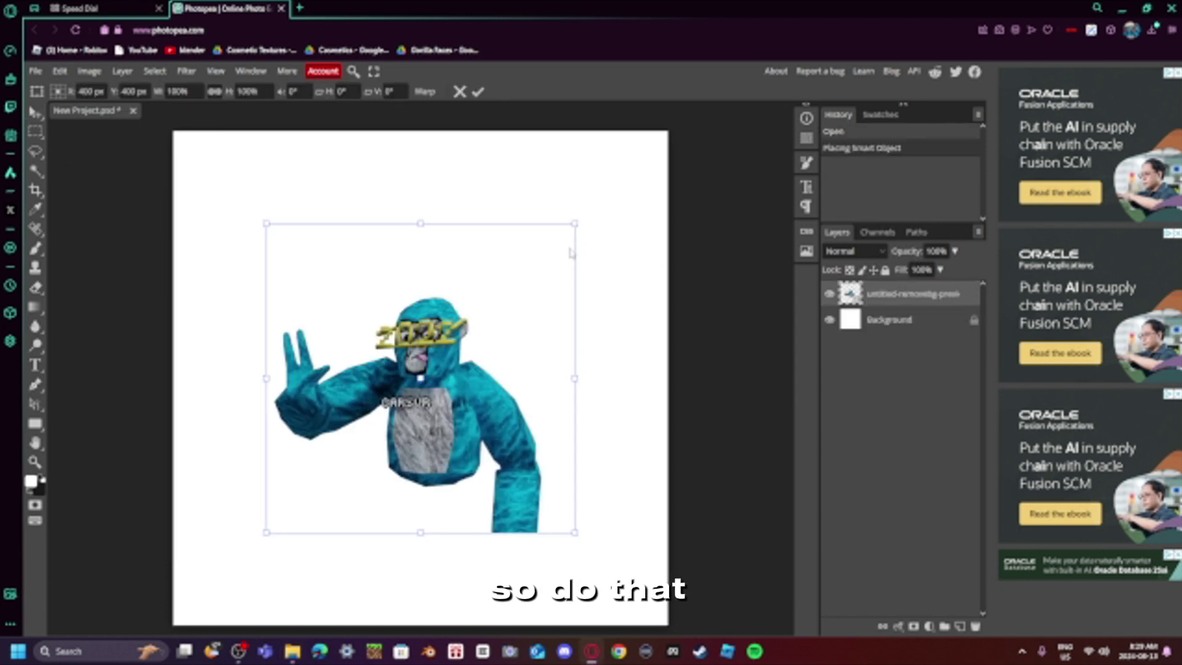
{"action": "left_click_drag", "start_coordinate": [578, 220], "coordinate": [708, 148]}
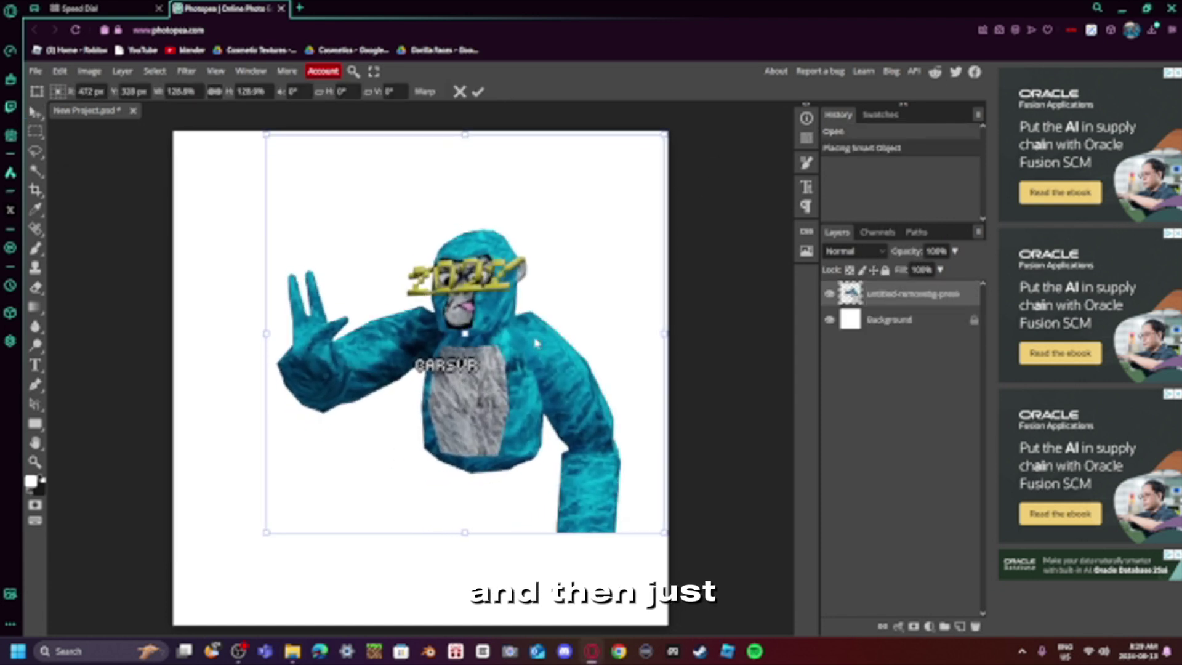
{"action": "left_click_drag", "start_coordinate": [536, 335], "coordinate": [492, 416]}
{"action": "key", "text": "ctrl+z"}
{"action": "key", "text": "ctrl+z"}
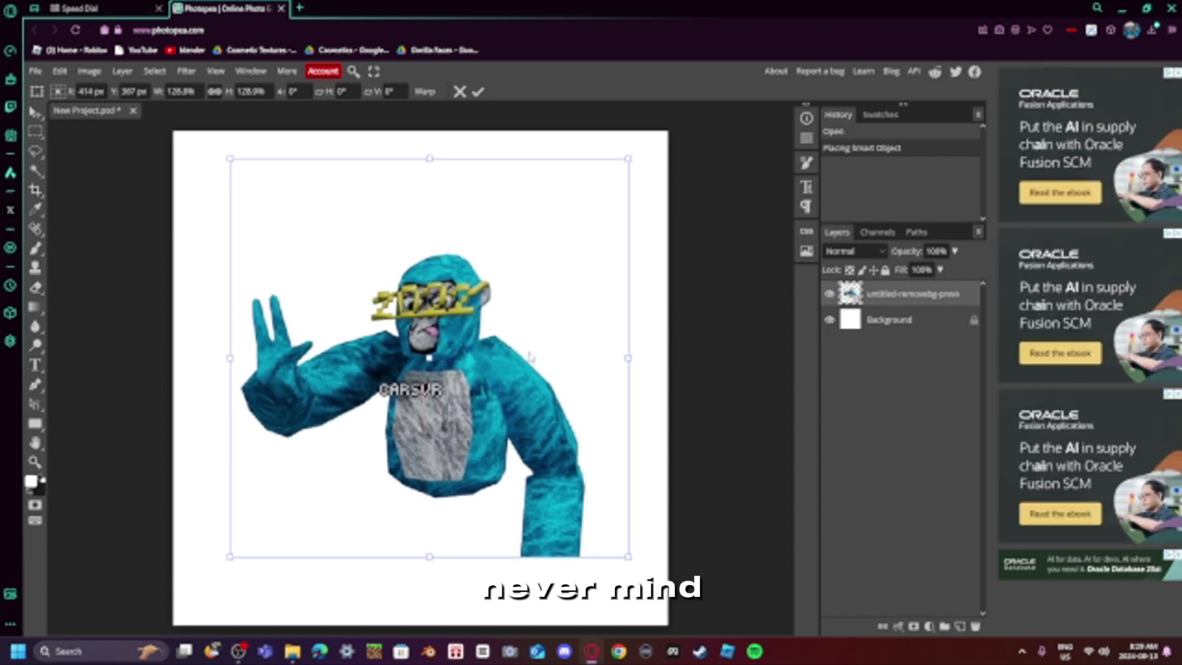
{"action": "key", "text": "Return"}
{"action": "key", "text": "ctrl+z"}
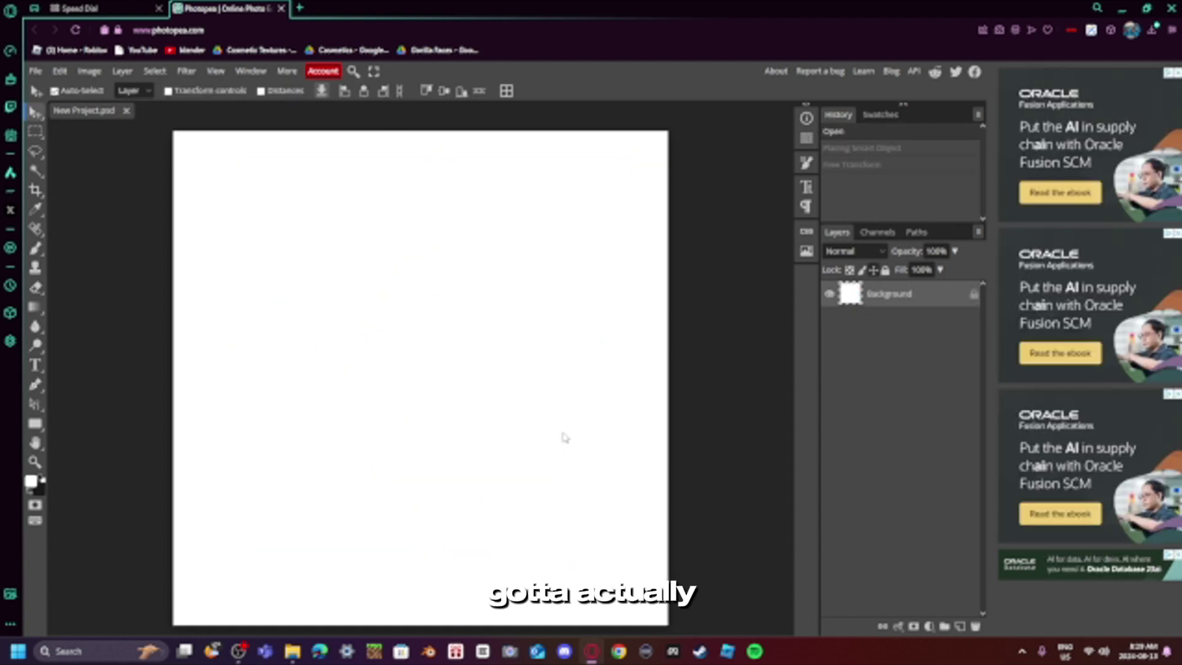
- Search for 'Gorilla tag beach 4k' in a new browser tab
{"action": "left_click", "coordinate": [300, 9]}
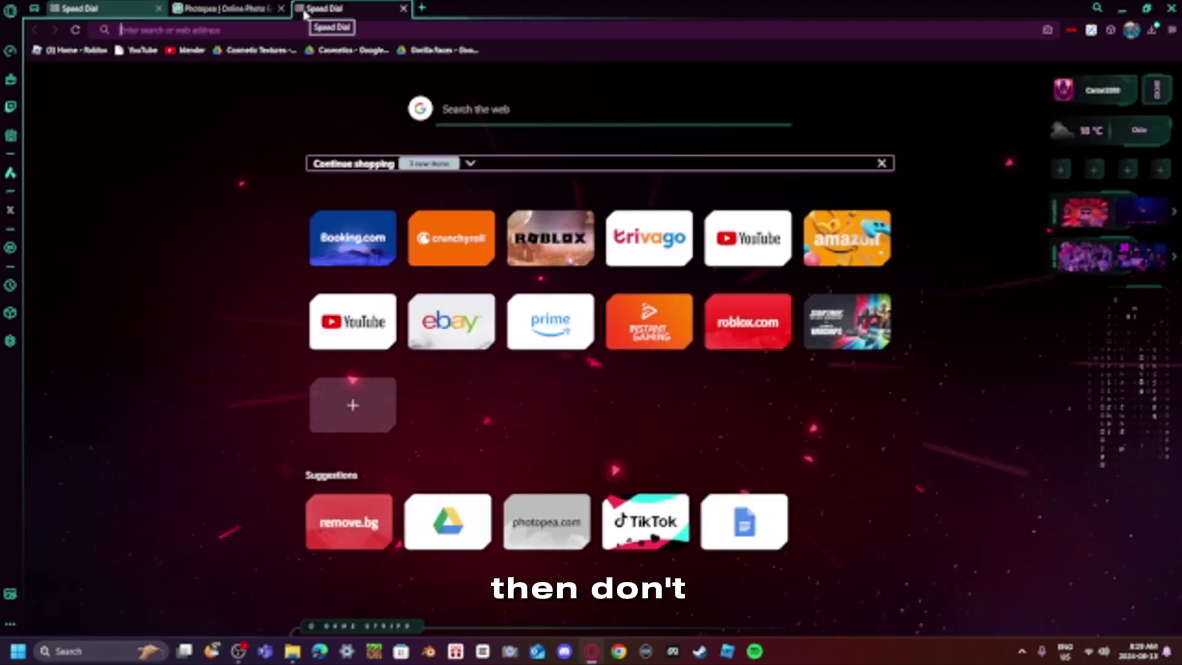
{"action": "type", "text": "Gorilla tag"}
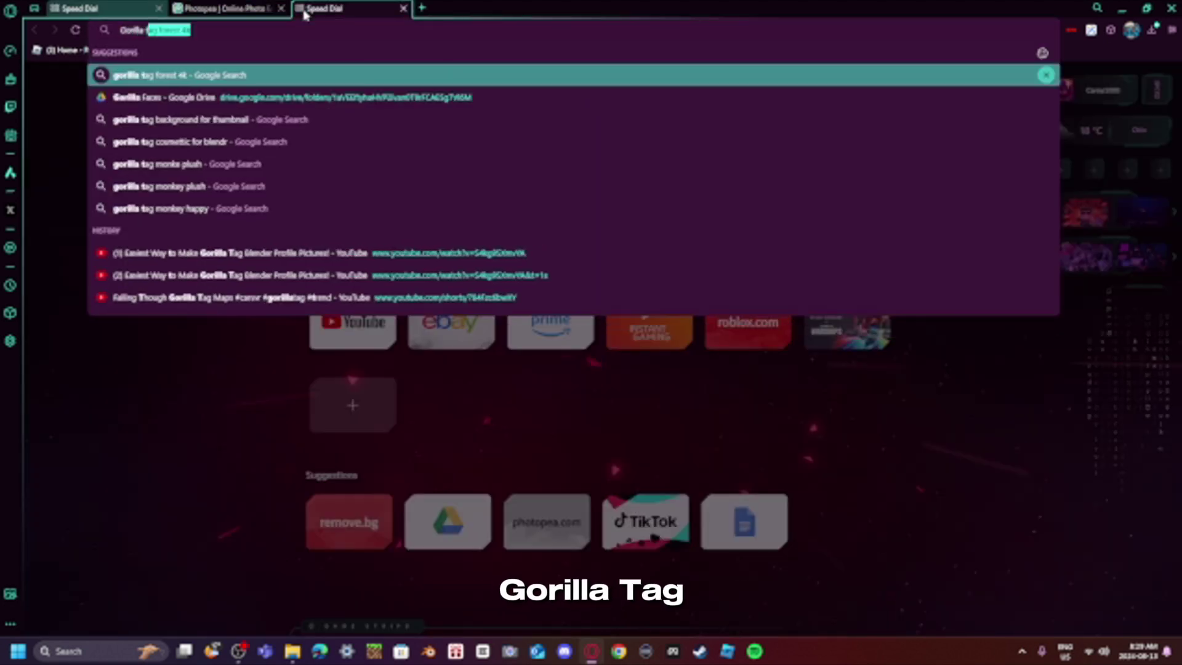
{"action": "key", "text": "BackSpace"}
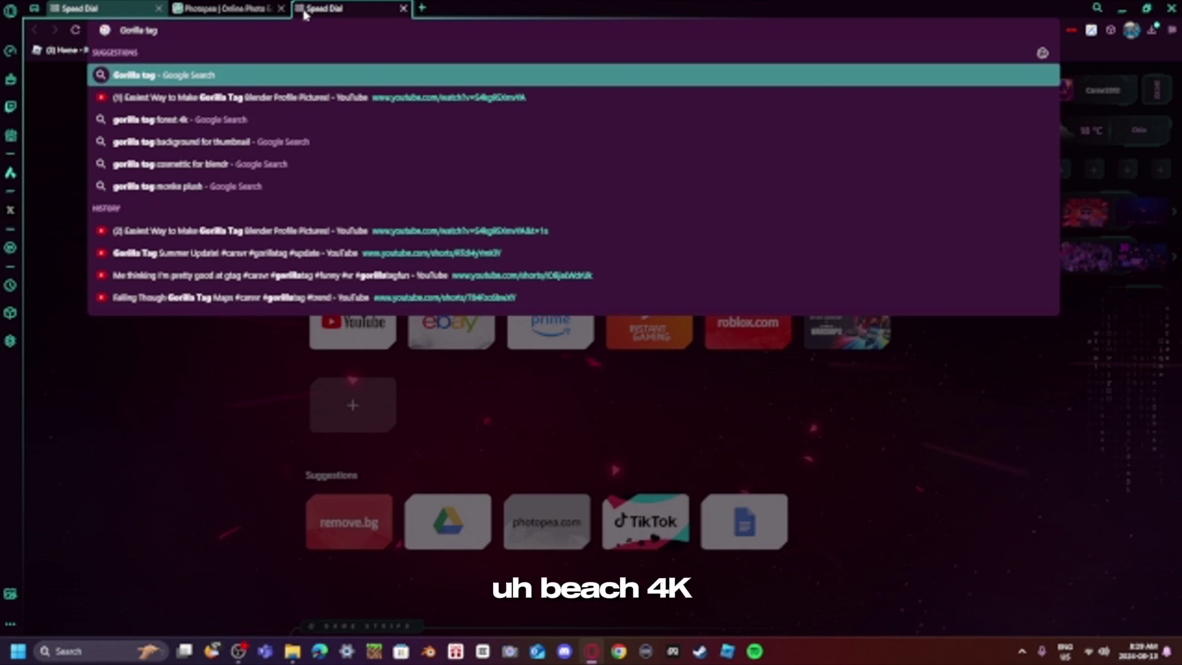
{"action": "type", "text": "beach 4k"}
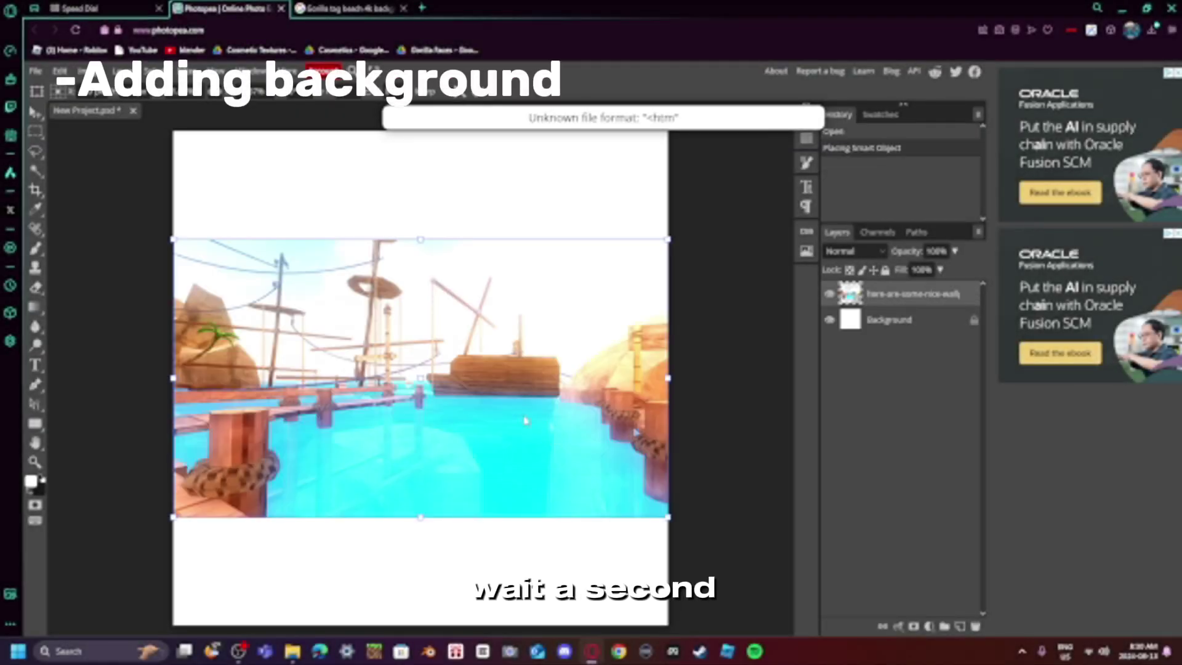
- Scale and position the beach image to fill the square canvas, then bring up the Downloads folder
{"action": "left_click_drag", "start_coordinate": [492, 398], "coordinate": [451, 293]}
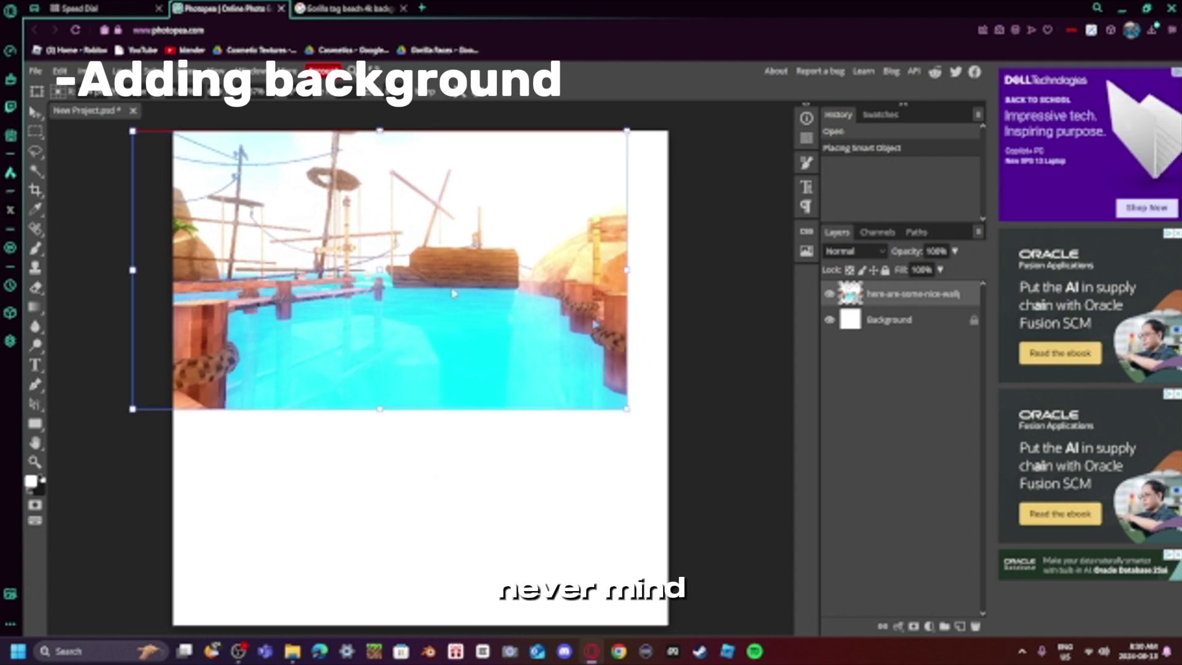
{"action": "left_click_drag", "start_coordinate": [618, 403], "coordinate": [792, 625]}
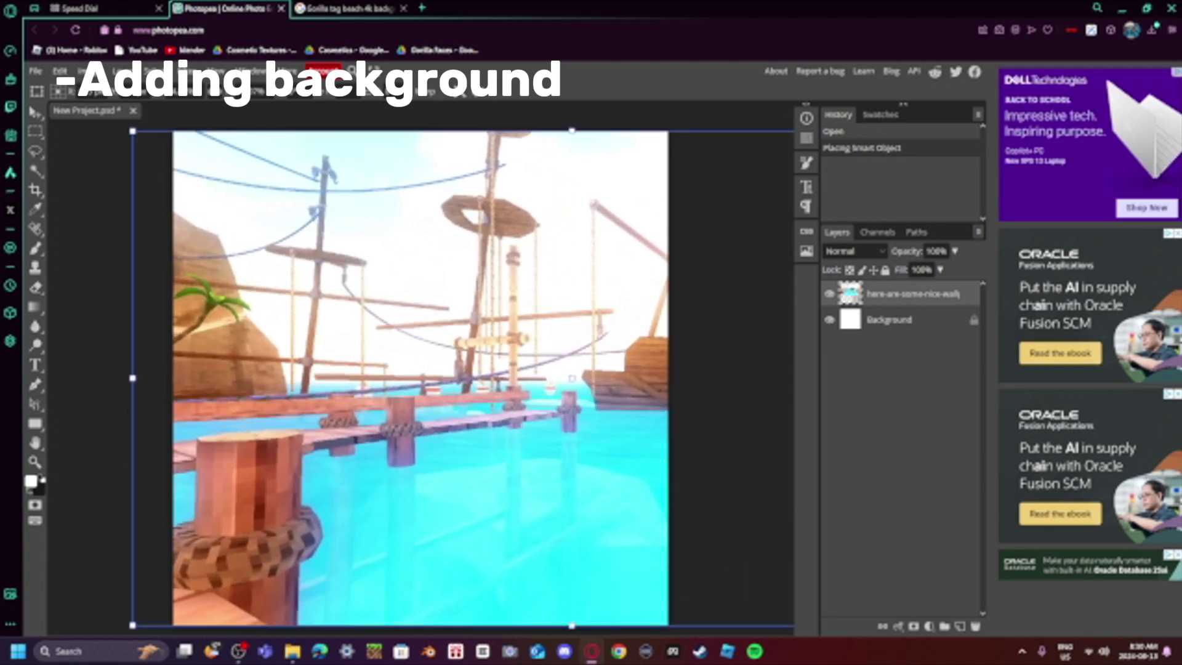
{"action": "left_click_drag", "start_coordinate": [560, 420], "coordinate": [508, 426]}
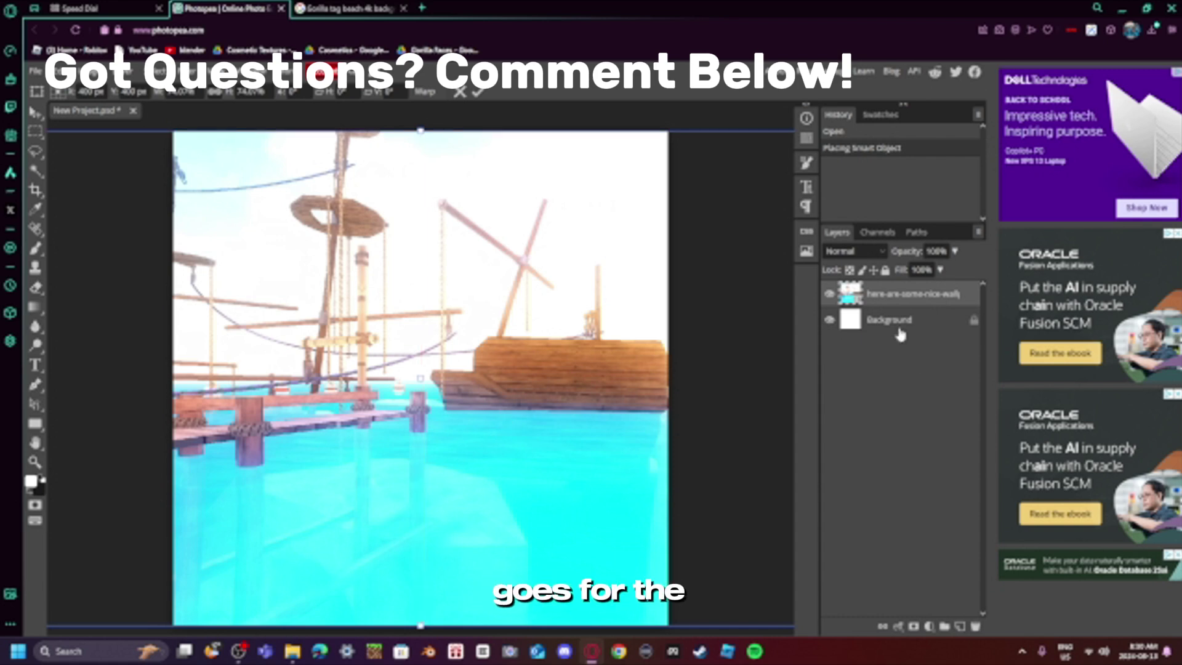
{"action": "left_click", "coordinate": [912, 304]}
{"action": "left_click", "coordinate": [293, 651]}
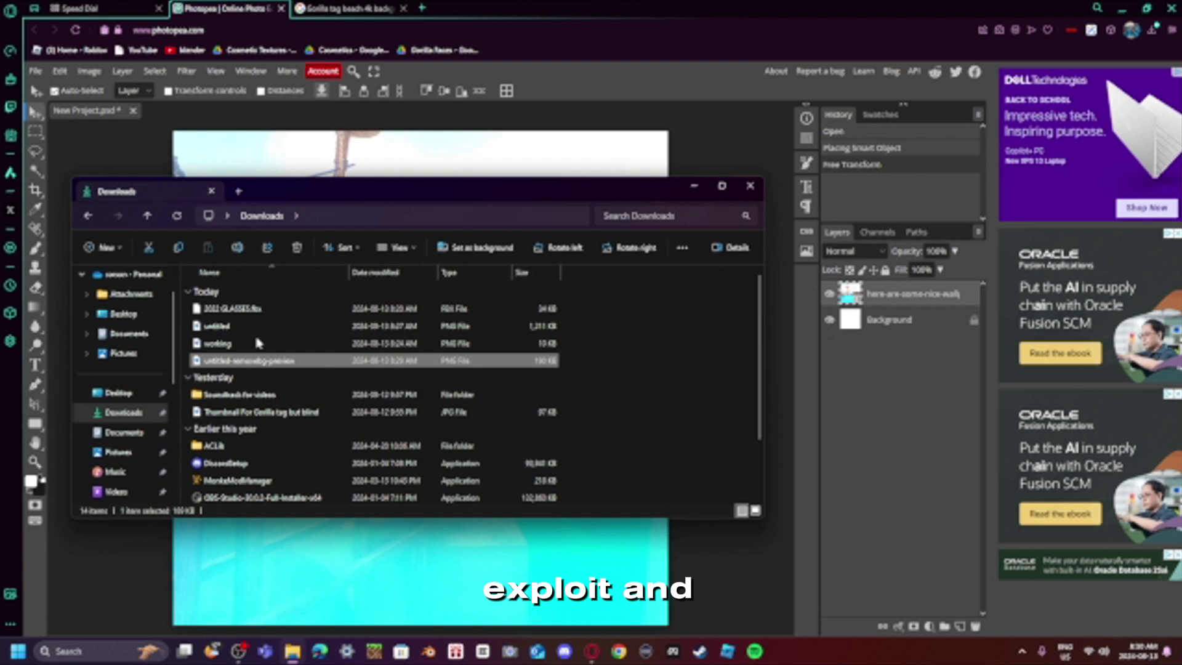
- Drag the gorilla cut-out from Downloads onto the beach scene and lower it
{"action": "left_click", "coordinate": [259, 343]}
{"action": "left_click_drag", "start_coordinate": [278, 367], "coordinate": [860, 271]}
{"action": "left_click_drag", "start_coordinate": [540, 317], "coordinate": [516, 432]}
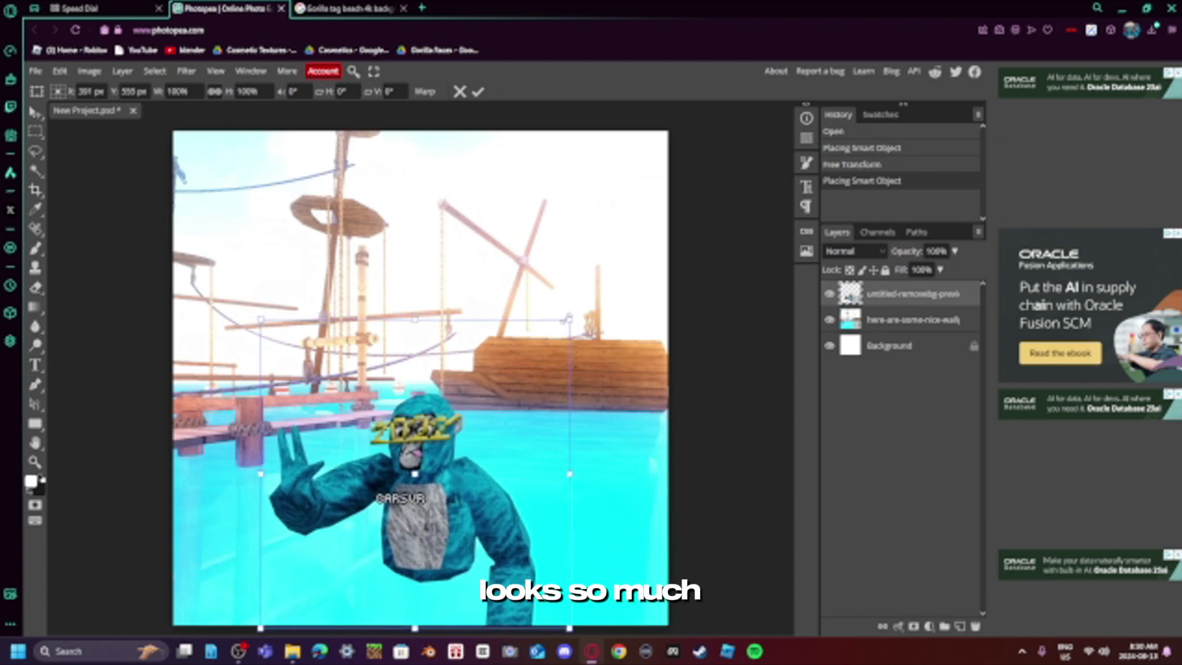
- Scale the gorilla to about 173% and centre it on the canvas, then commit
{"action": "left_click_drag", "start_coordinate": [567, 318], "coordinate": [970, 114]}
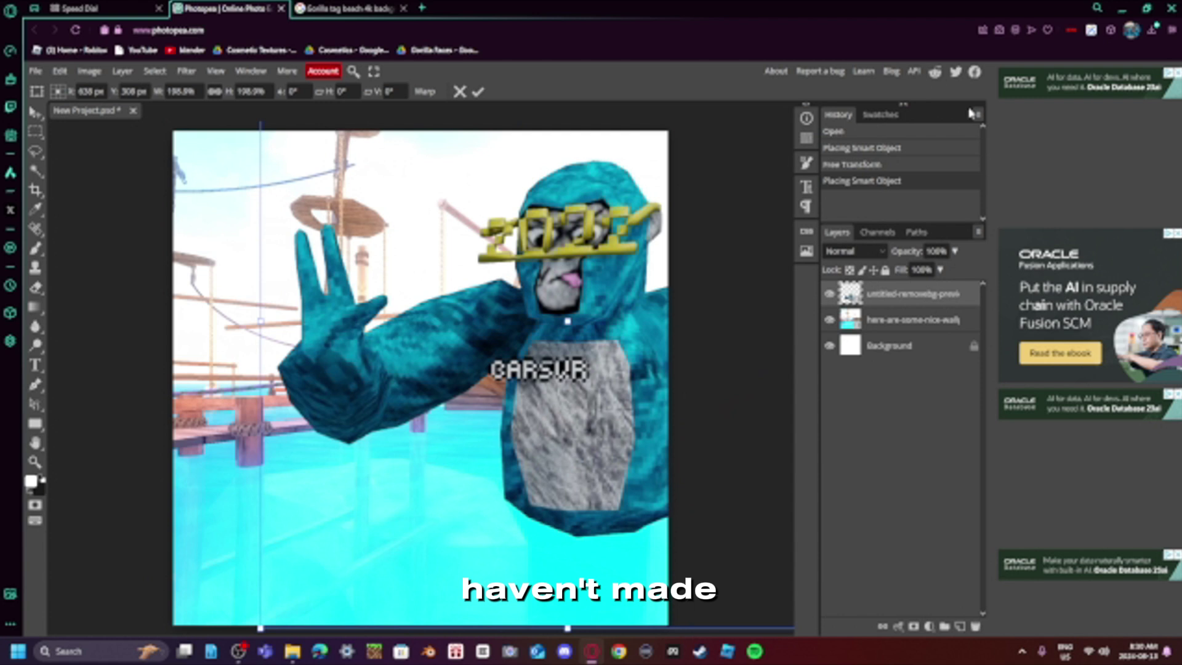
{"action": "left_click_drag", "start_coordinate": [618, 376], "coordinate": [466, 386]}
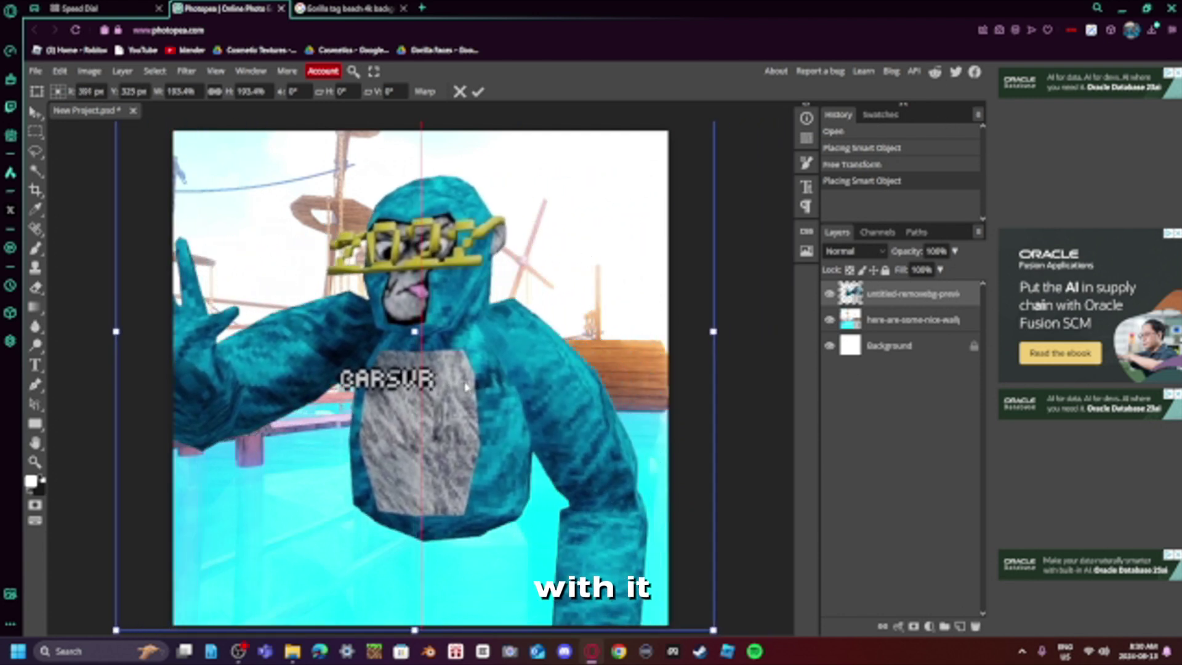
{"action": "left_click_drag", "start_coordinate": [513, 264], "coordinate": [547, 383]}
{"action": "left_click_drag", "start_coordinate": [699, 178], "coordinate": [700, 137]}
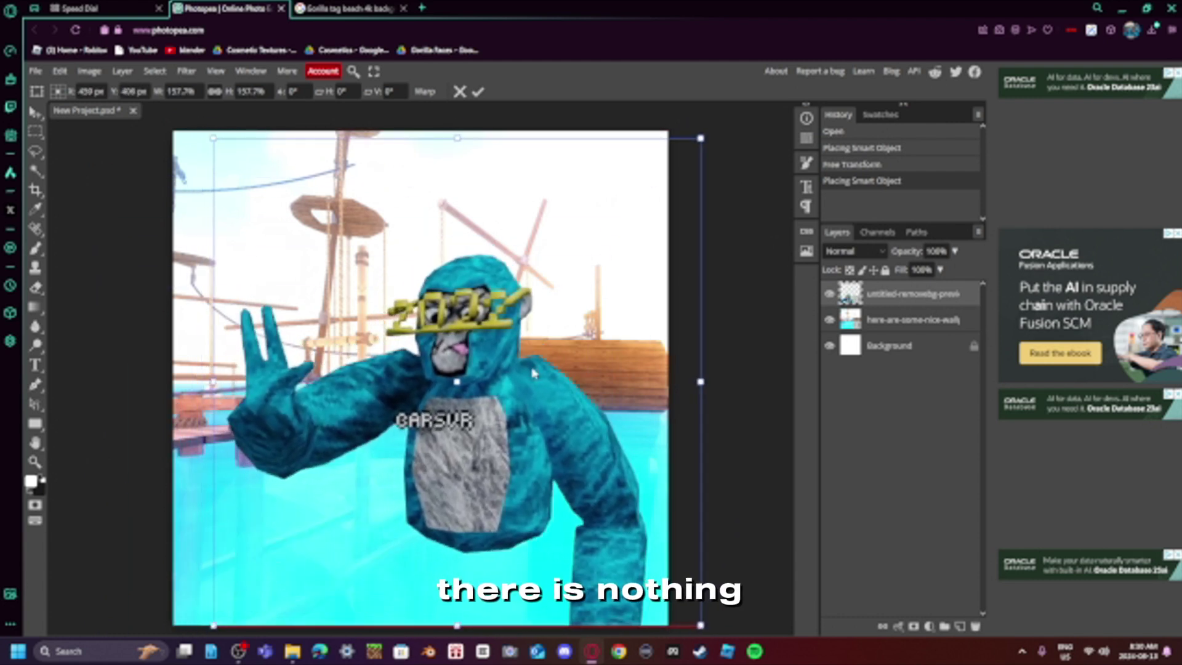
{"action": "left_click_drag", "start_coordinate": [486, 342], "coordinate": [489, 342]}
{"action": "left_click_drag", "start_coordinate": [199, 131], "coordinate": [135, 123]}
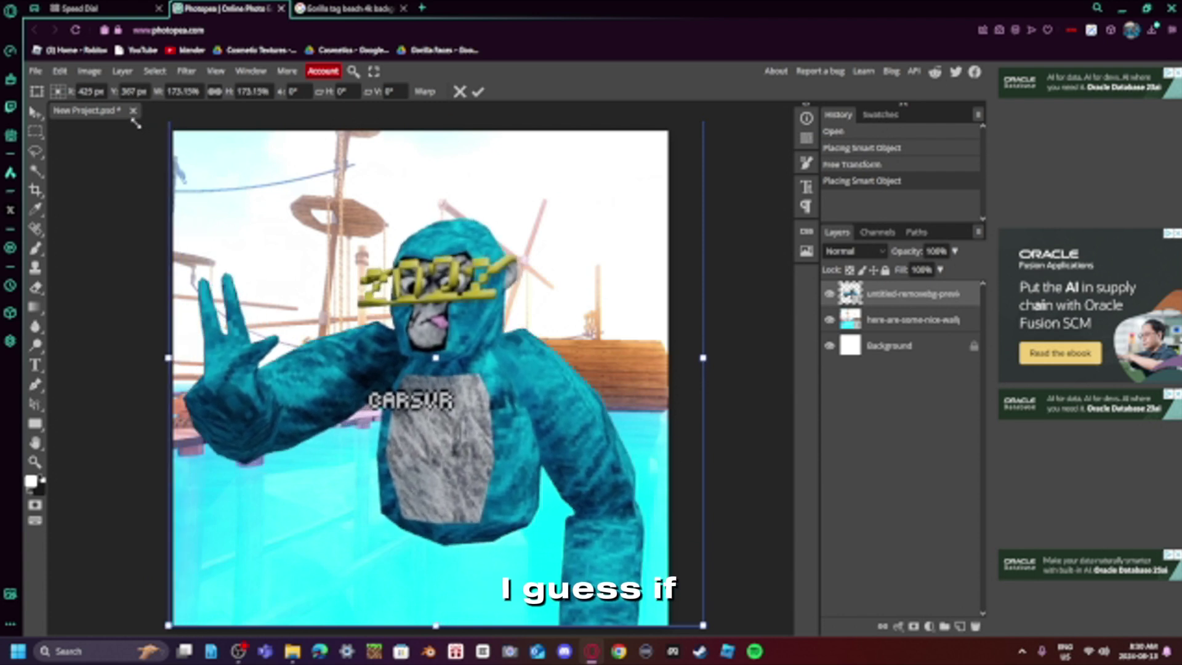
{"action": "left_click_drag", "start_coordinate": [411, 399], "coordinate": [417, 400]}
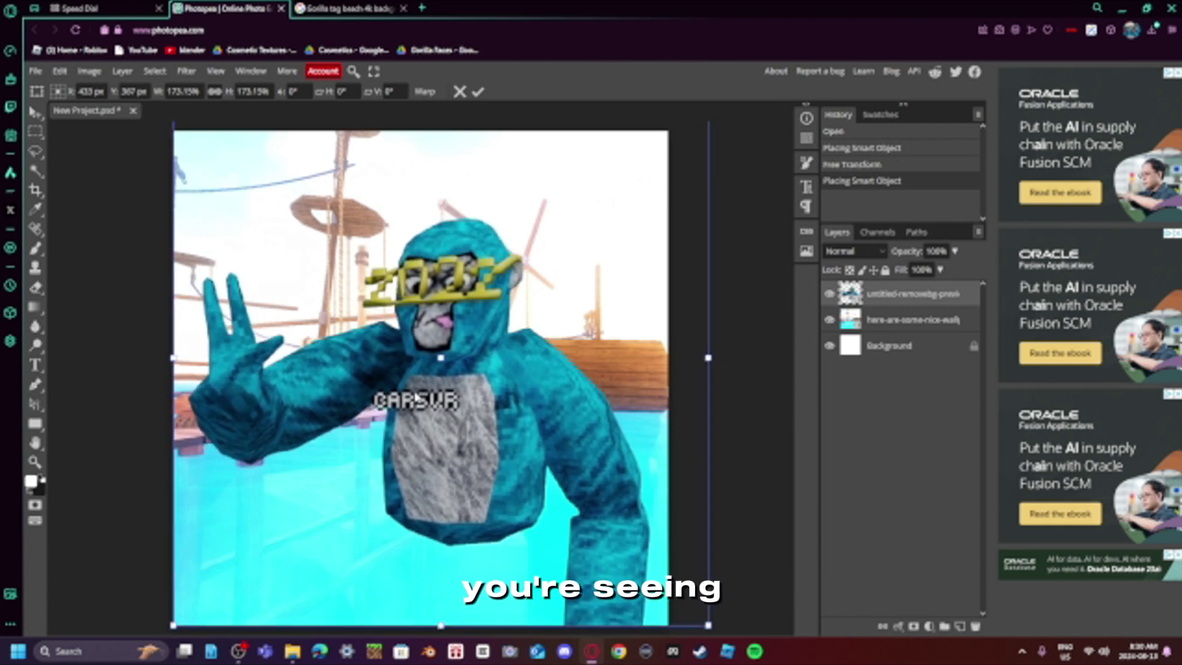
{"action": "left_click", "coordinate": [894, 304]}
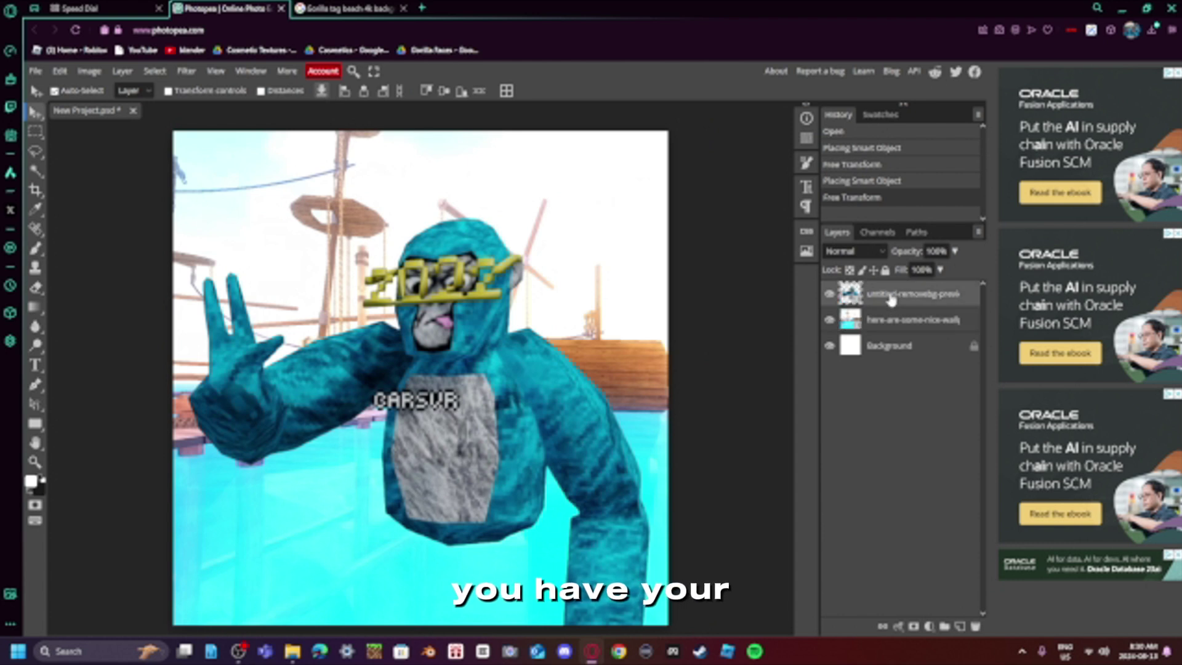
- Add a new layer clipped to the gorilla layer
{"action": "left_click", "coordinate": [959, 627]}
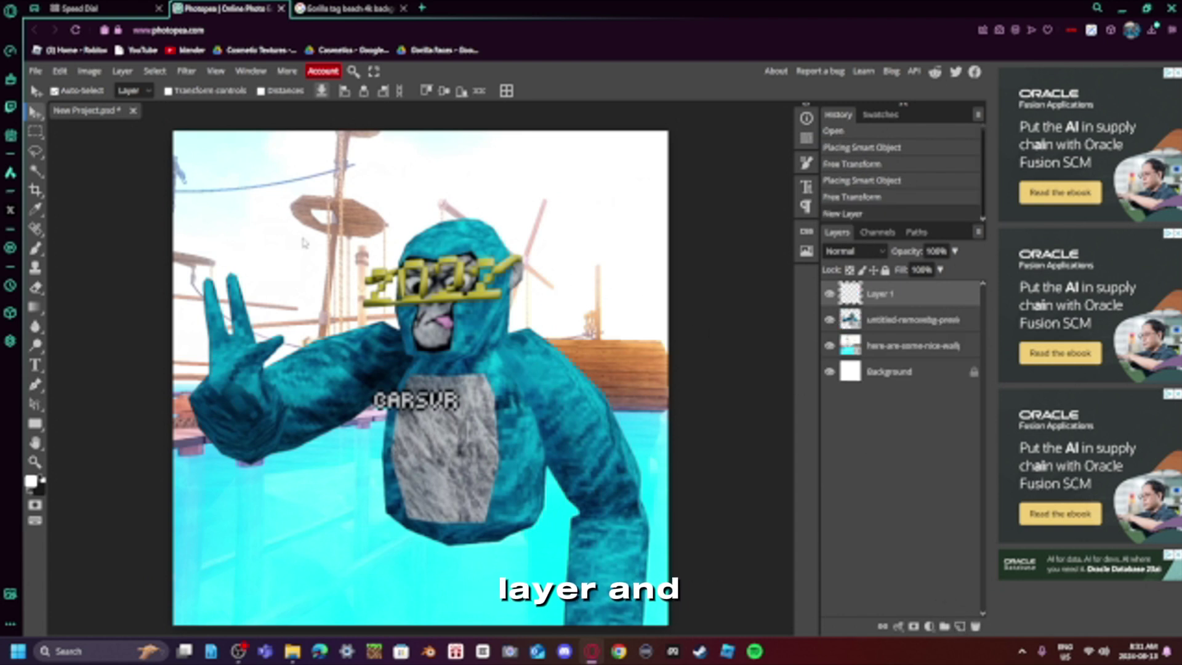
{"action": "right_click", "coordinate": [895, 295]}
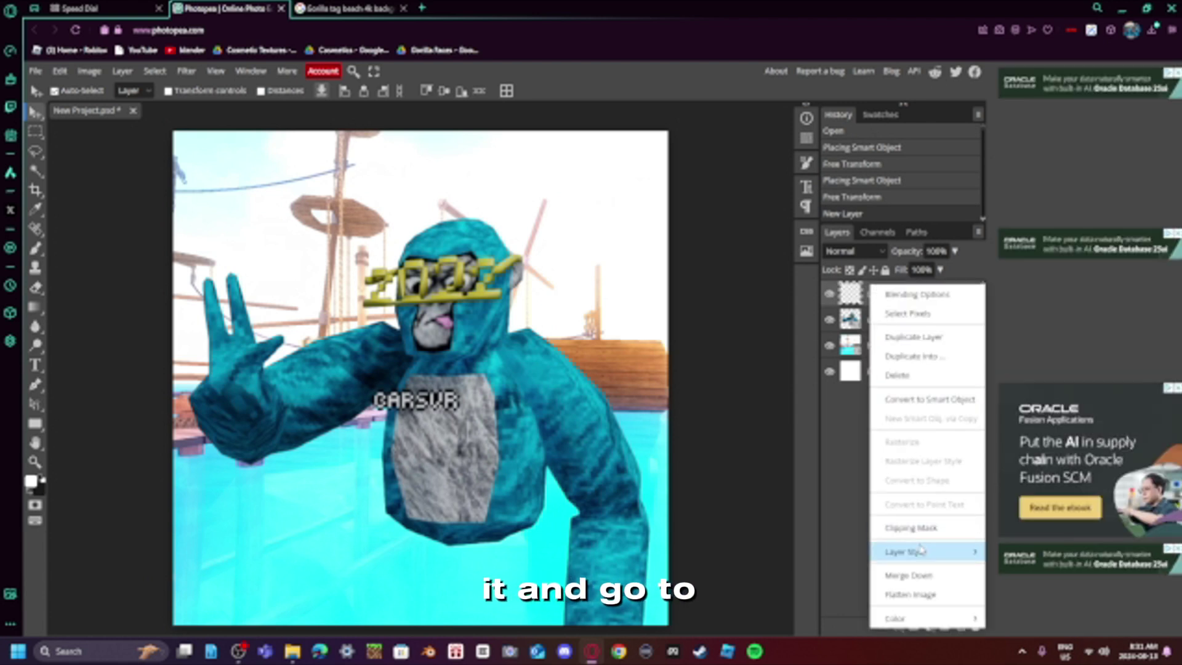
{"action": "left_click", "coordinate": [927, 532]}
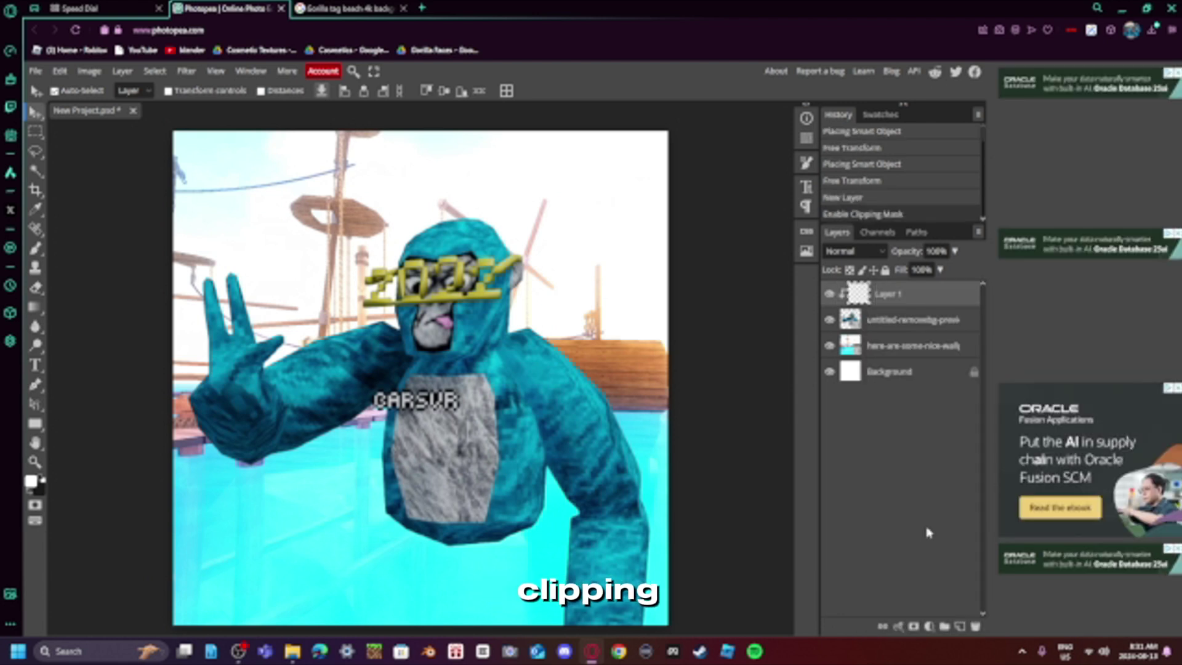
- Paint black brush shadows along the gorilla's neck, right side, right arm and left forearm
{"action": "left_click", "coordinate": [35, 252]}
{"action": "left_click", "coordinate": [62, 91]}
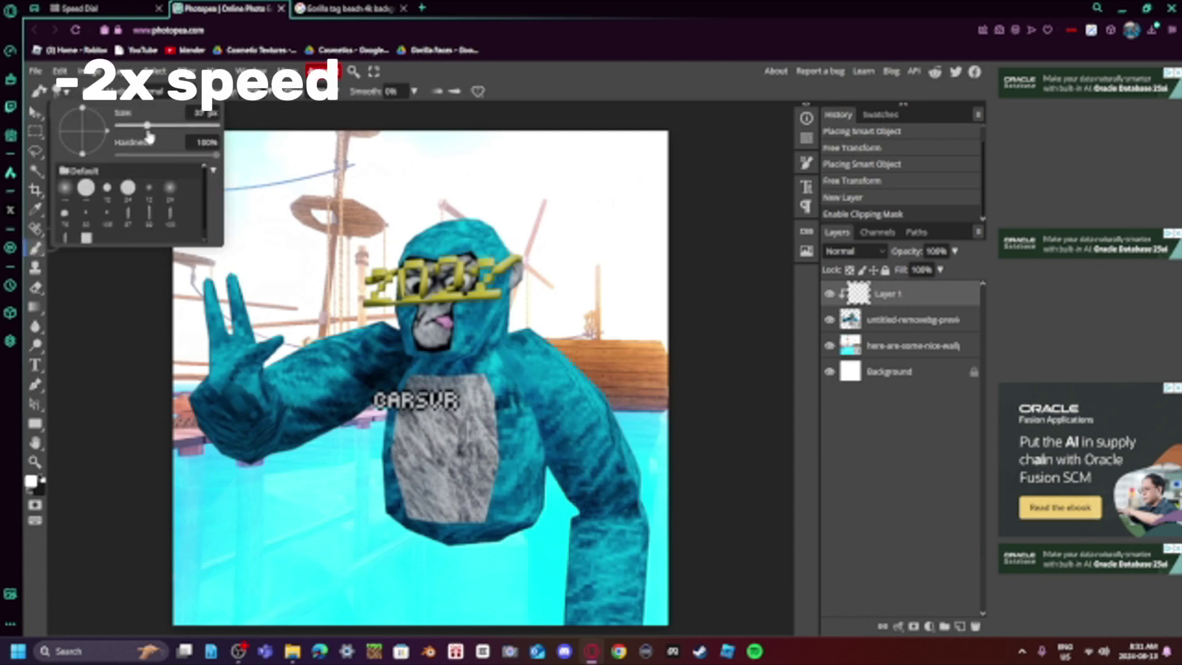
{"action": "left_click", "coordinate": [751, 277]}
{"action": "left_click", "coordinate": [881, 115]}
{"action": "left_click", "coordinate": [942, 133]}
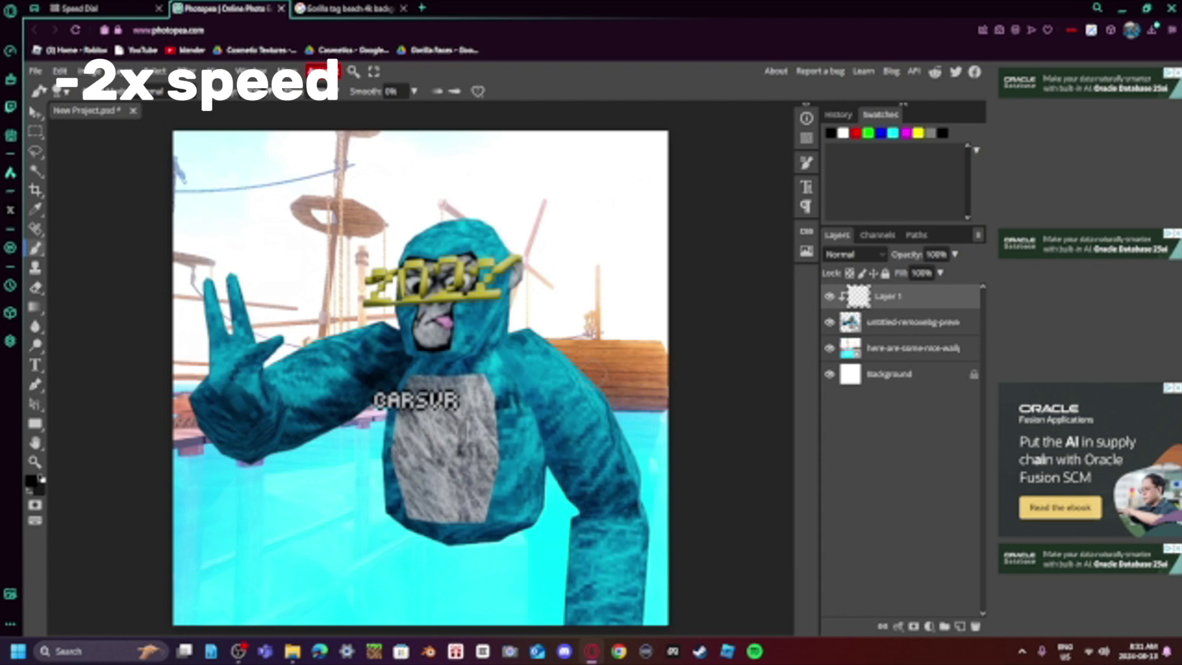
{"action": "mouse_move", "coordinate": [502, 303]}
{"action": "left_mouse_down"}
{"action": "mouse_move", "coordinate": [453, 360]}
{"action": "mouse_move", "coordinate": [431, 363]}
{"action": "left_mouse_up"}
{"action": "mouse_move", "coordinate": [502, 366]}
{"action": "left_mouse_down"}
{"action": "mouse_move", "coordinate": [529, 424]}
{"action": "mouse_move", "coordinate": [526, 520]}
{"action": "left_mouse_up"}
{"action": "mouse_move", "coordinate": [557, 361]}
{"action": "left_mouse_down"}
{"action": "mouse_move", "coordinate": [641, 480]}
{"action": "mouse_move", "coordinate": [643, 625]}
{"action": "left_mouse_up"}
{"action": "left_click_drag", "start_coordinate": [357, 403], "coordinate": [247, 461]}
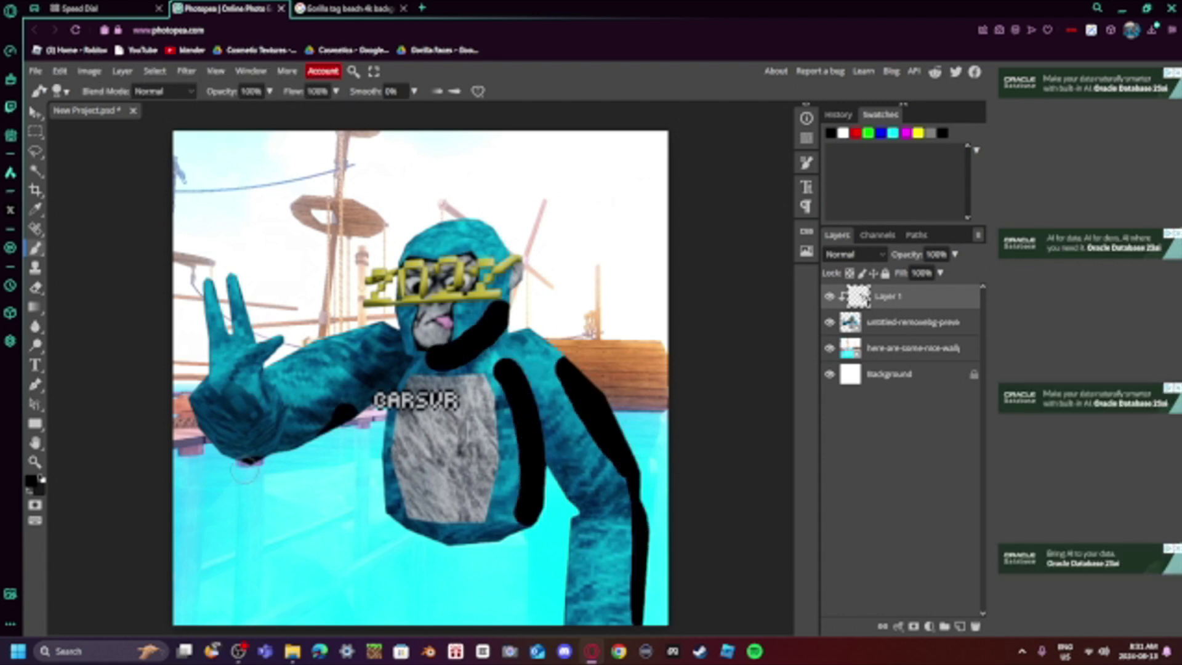
{"action": "left_click_drag", "start_coordinate": [391, 330], "coordinate": [300, 340]}
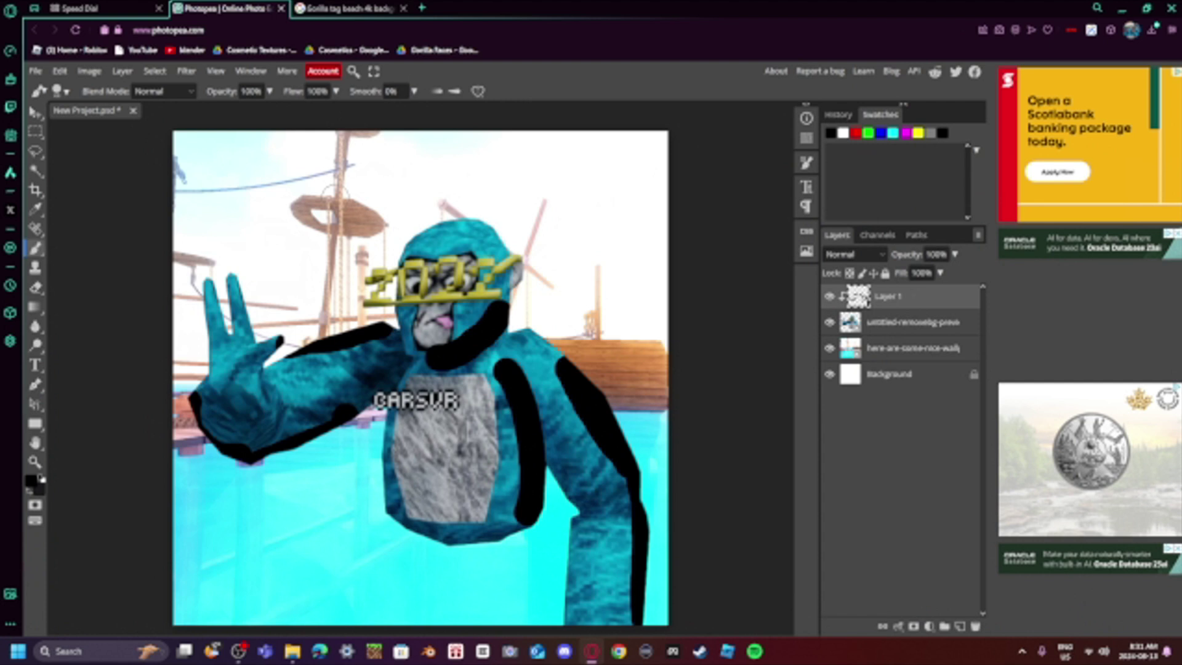
- Try a 7.2 px Gaussian Blur on the shadow strokes, then cancel it
{"action": "left_click", "coordinate": [186, 71]}
{"action": "mouse_move", "coordinate": [234, 234]}
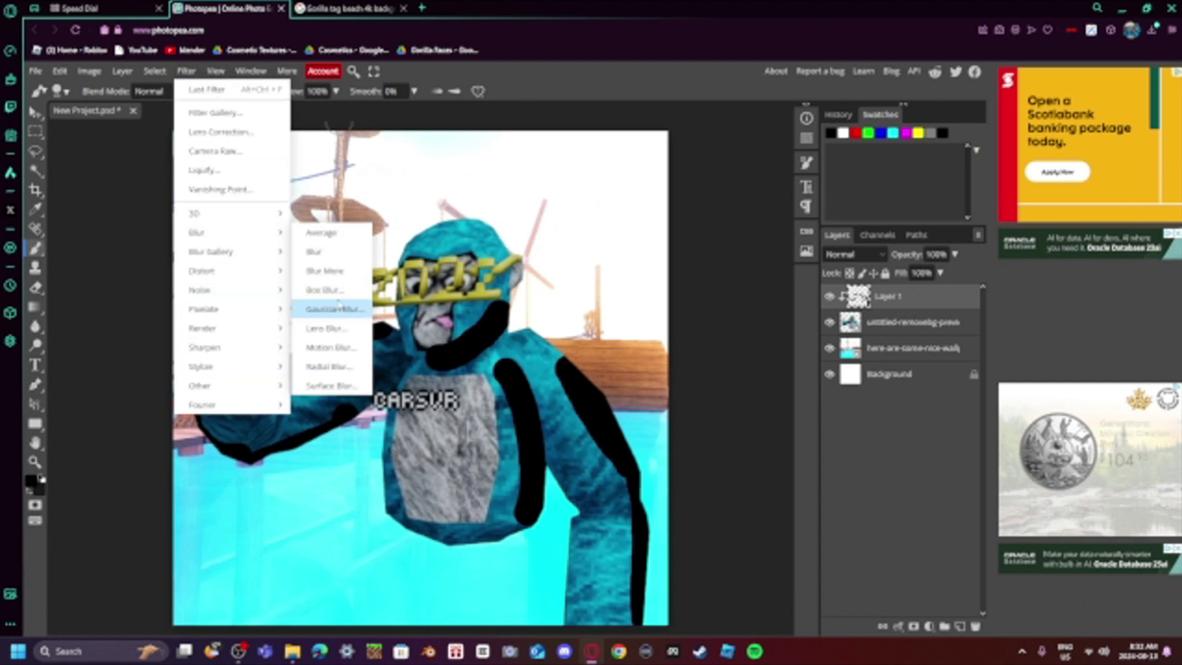
{"action": "left_click", "coordinate": [326, 308]}
{"action": "left_click_drag", "start_coordinate": [161, 208], "coordinate": [171, 212]}
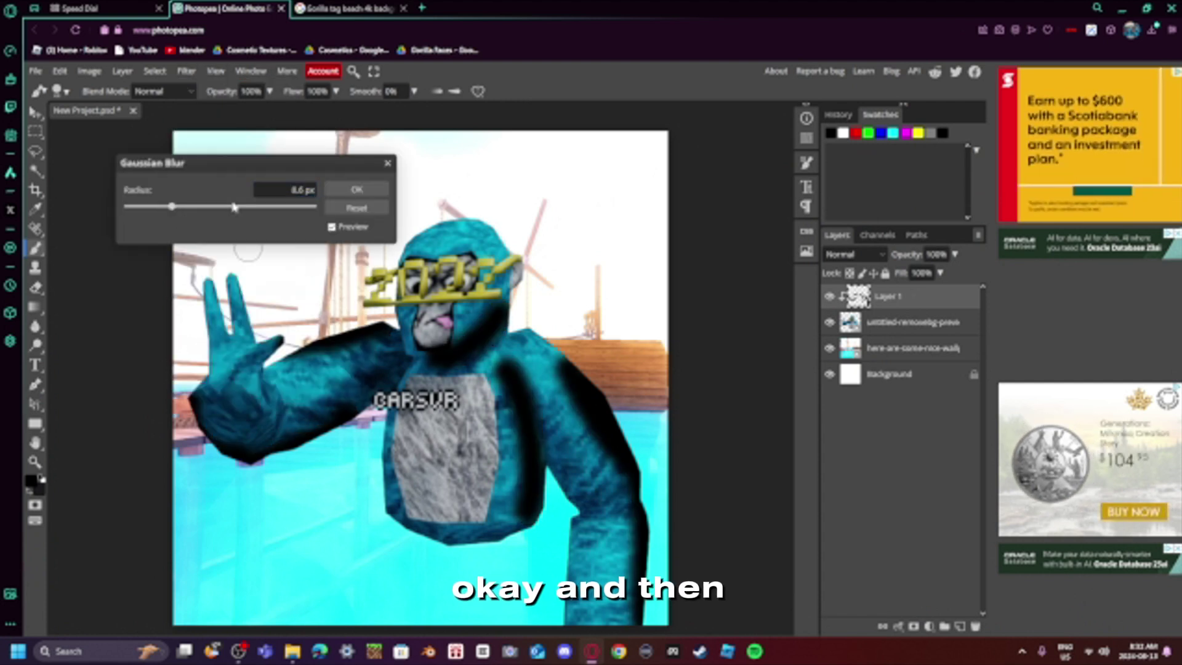
{"action": "key", "text": "Escape"}
- Apply a 15 px Gaussian Blur to the shadow strokes
{"action": "left_click", "coordinate": [192, 73]}
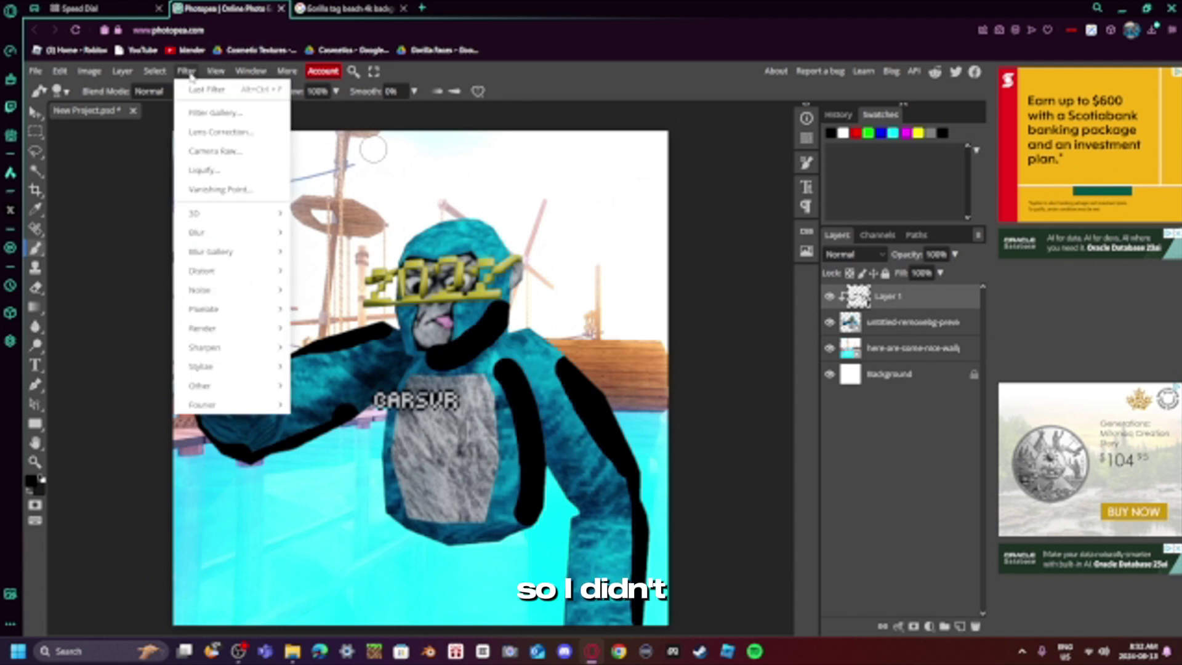
{"action": "mouse_move", "coordinate": [249, 237]}
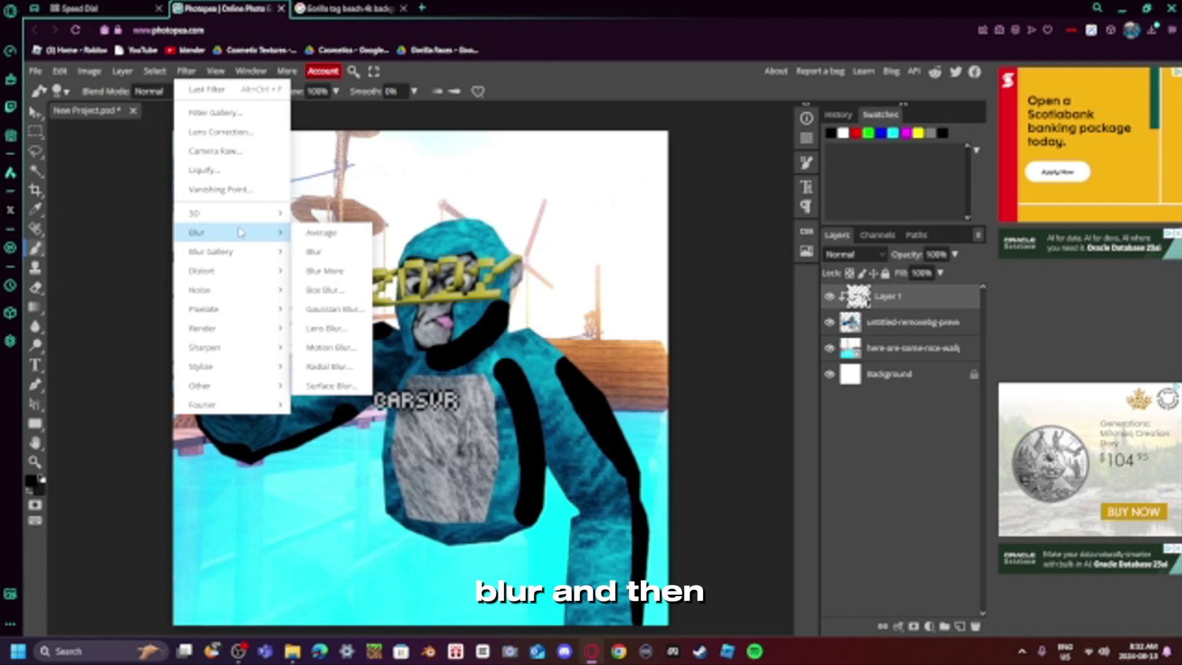
{"action": "left_click", "coordinate": [333, 309]}
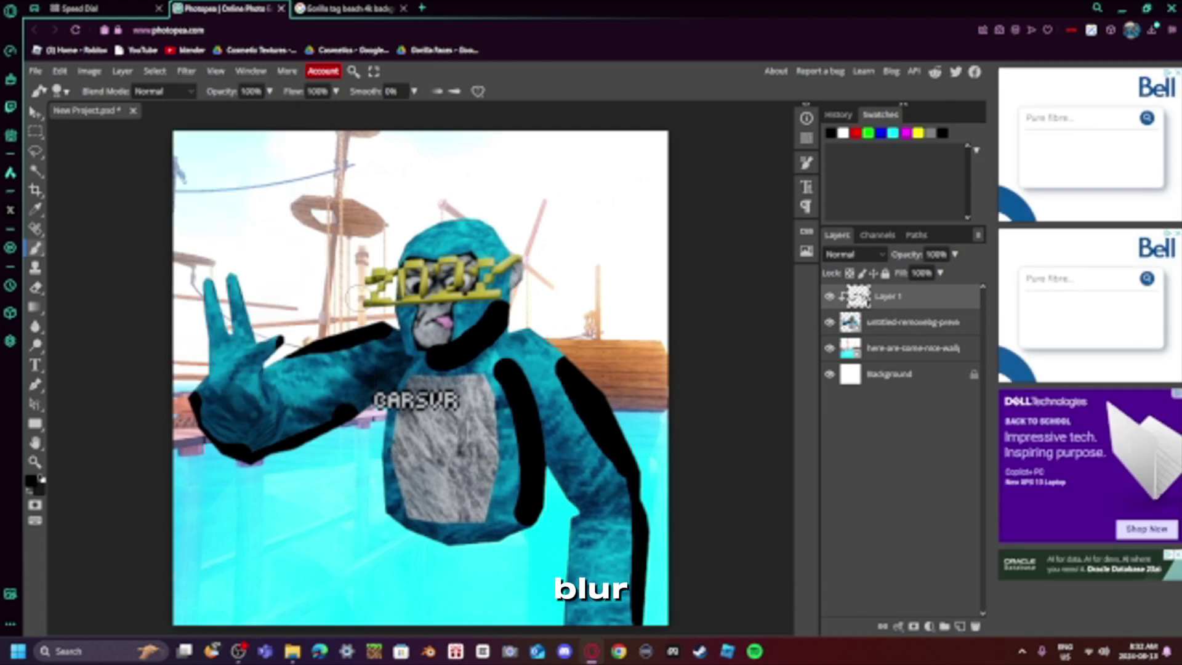
{"action": "left_click", "coordinate": [192, 72]}
{"action": "mouse_move", "coordinate": [246, 237]}
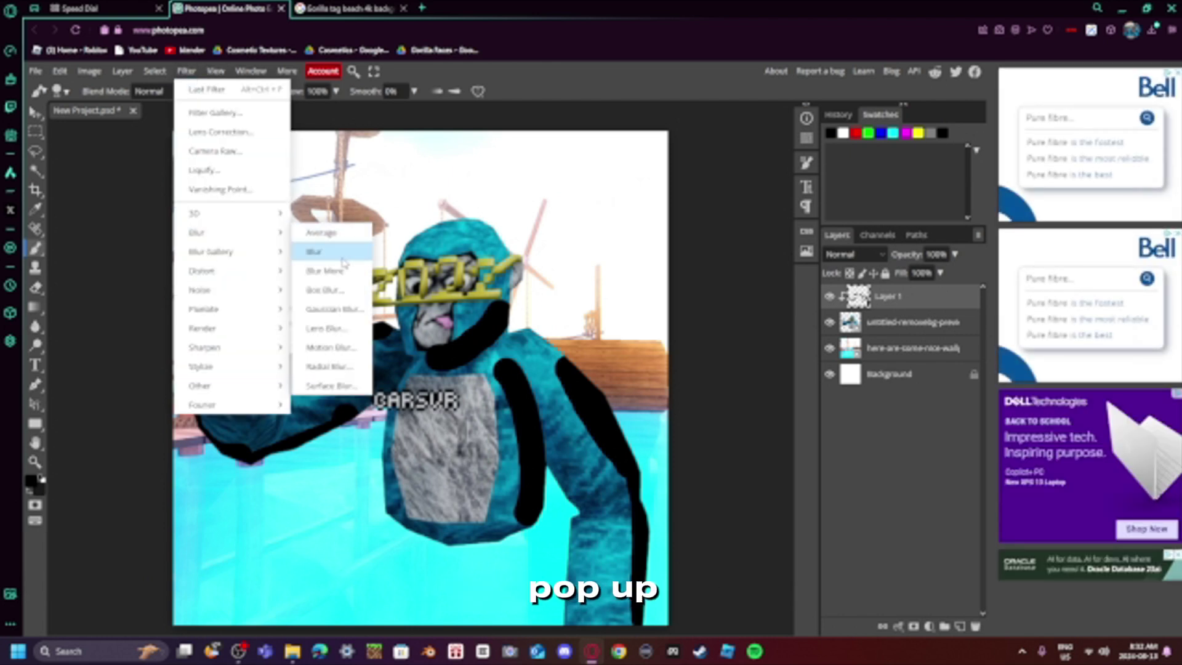
{"action": "left_click", "coordinate": [331, 307]}
{"action": "left_click_drag", "start_coordinate": [169, 207], "coordinate": [178, 210]}
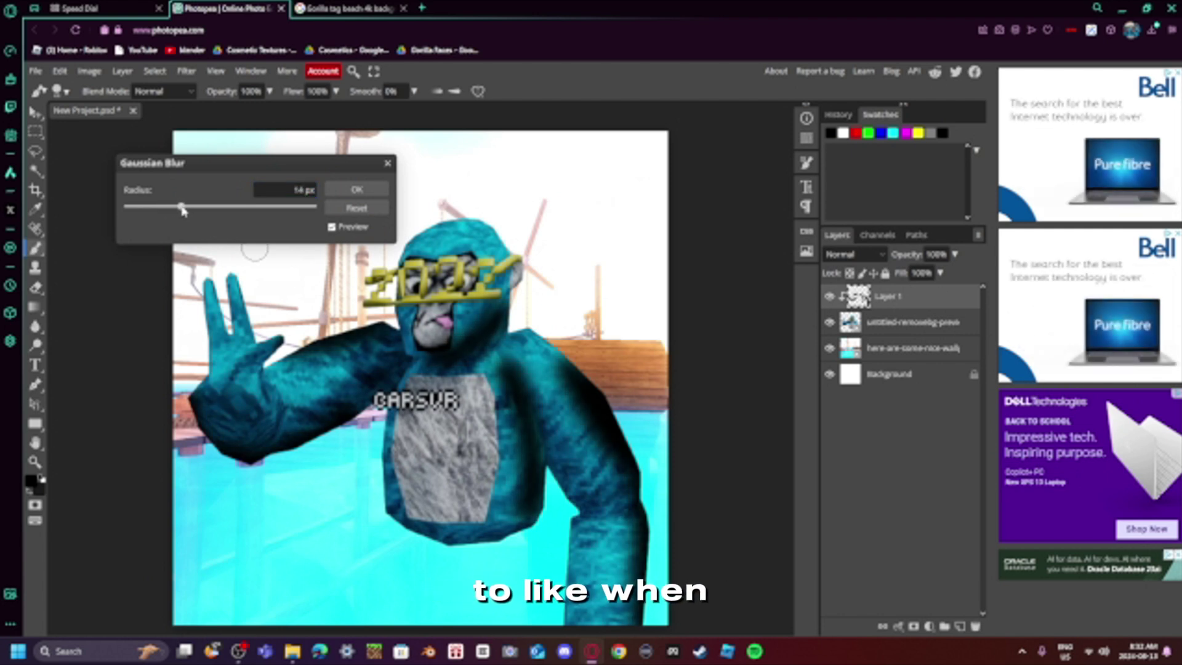
{"action": "left_click", "coordinate": [352, 189]}
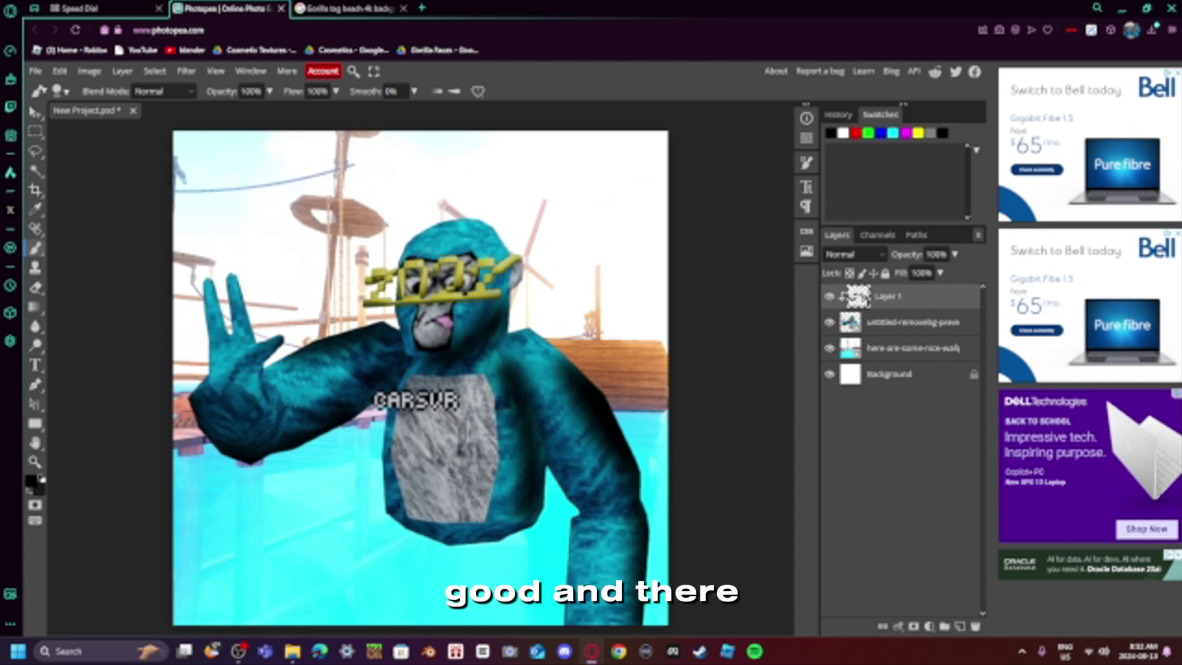
- Export the picture as an 800 × 800 JPG named New Project
{"action": "left_click", "coordinate": [35, 71]}
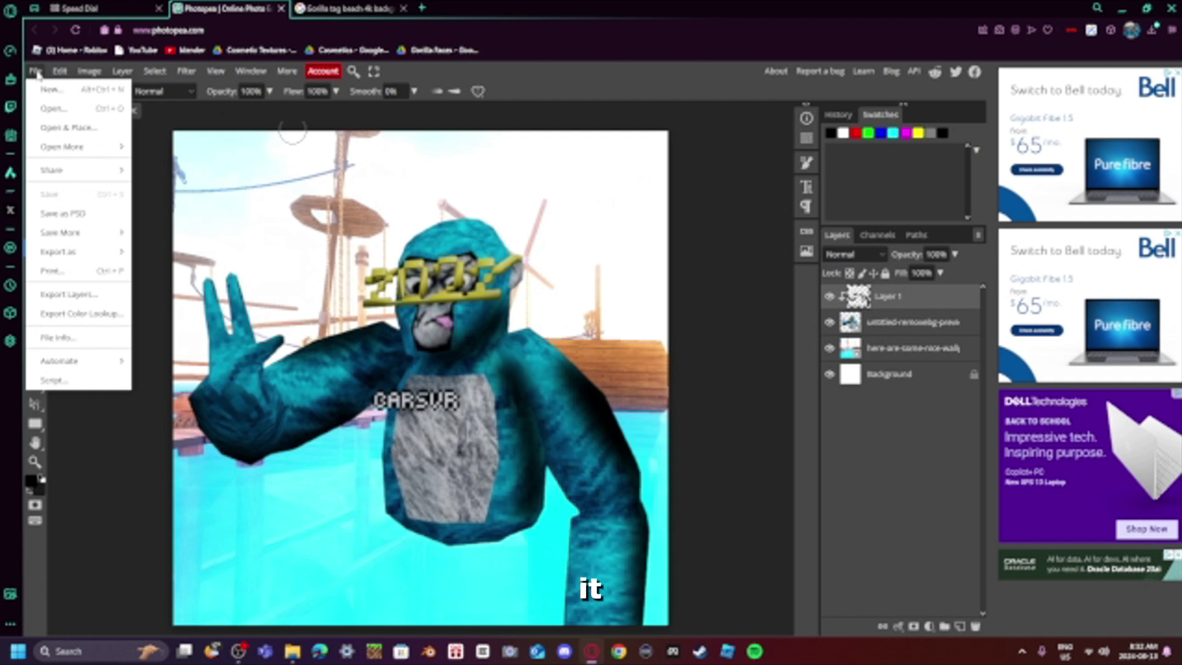
{"action": "mouse_move", "coordinate": [85, 253]}
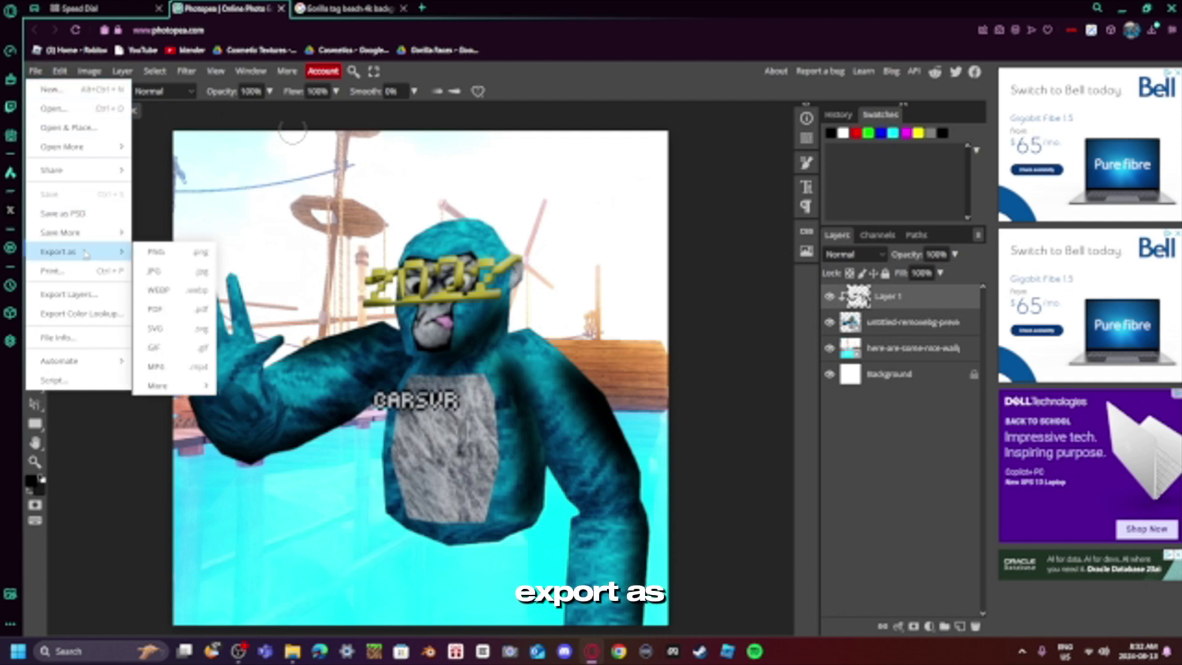
{"action": "left_click", "coordinate": [152, 275]}
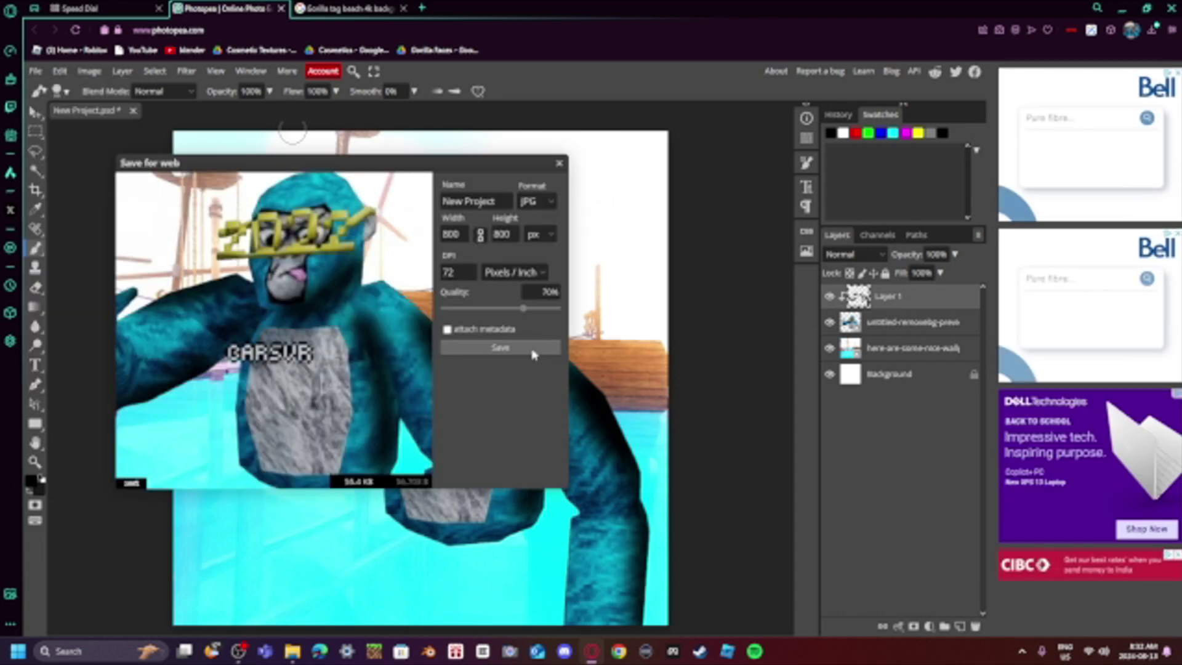
{"action": "left_click", "coordinate": [500, 347]}
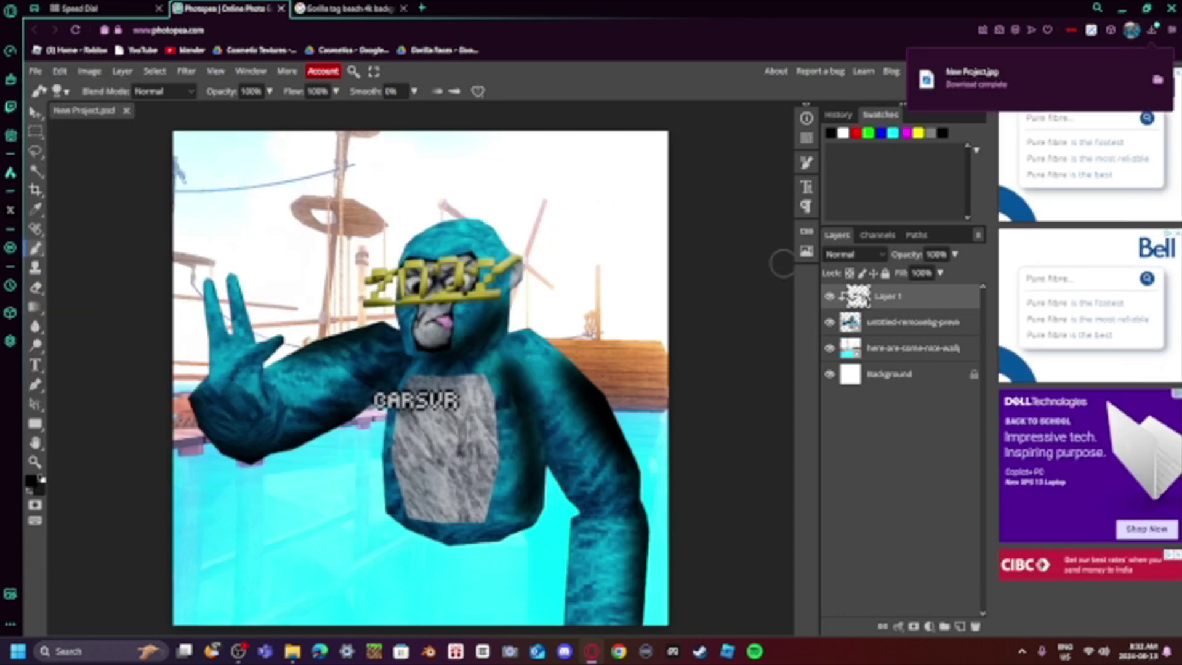
- Open New Project.jpg from the Downloads folder
{"action": "left_click", "coordinate": [292, 652]}
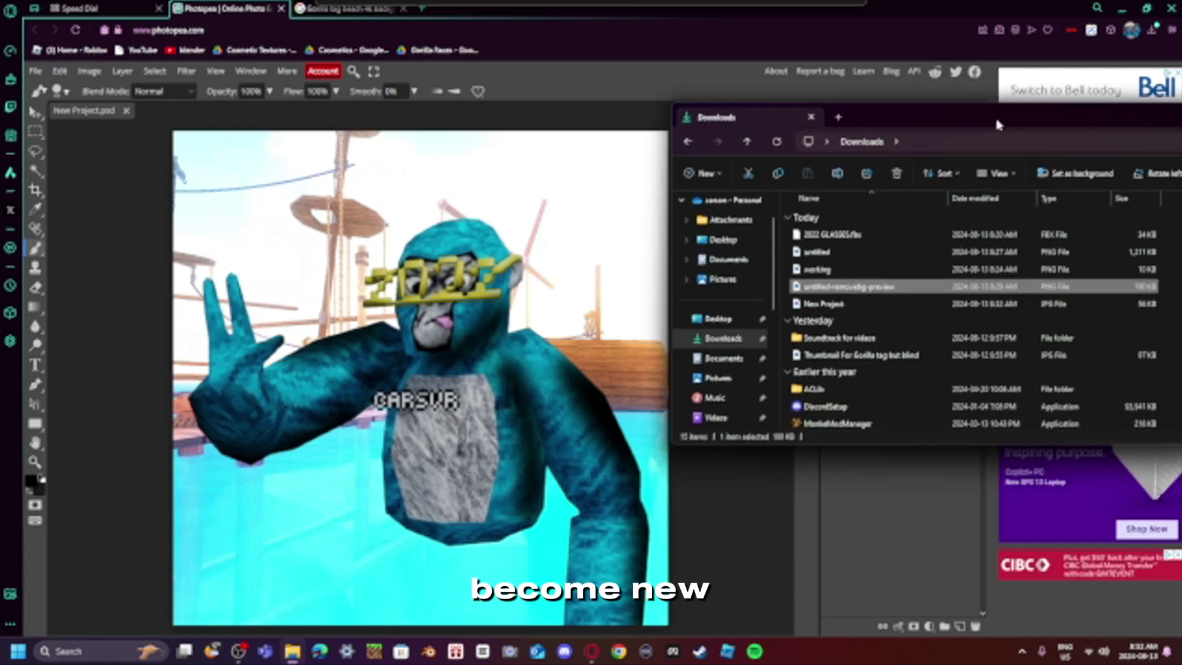
{"action": "left_click_drag", "start_coordinate": [999, 125], "coordinate": [860, 155]}
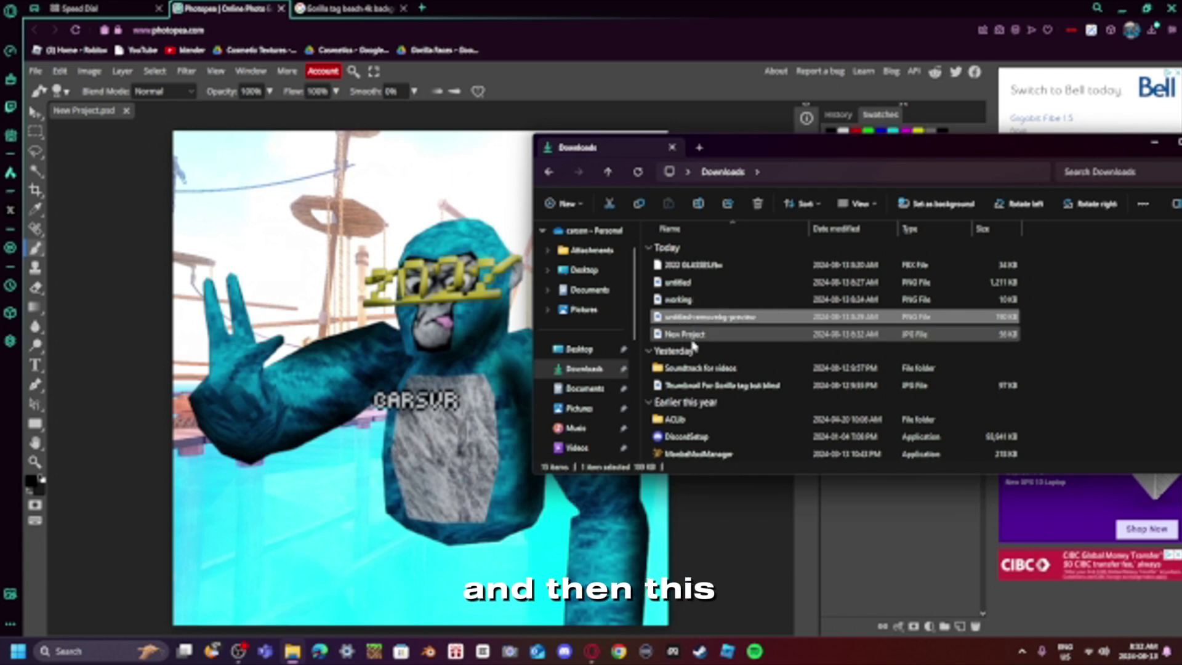
{"action": "left_click", "coordinate": [830, 133]}
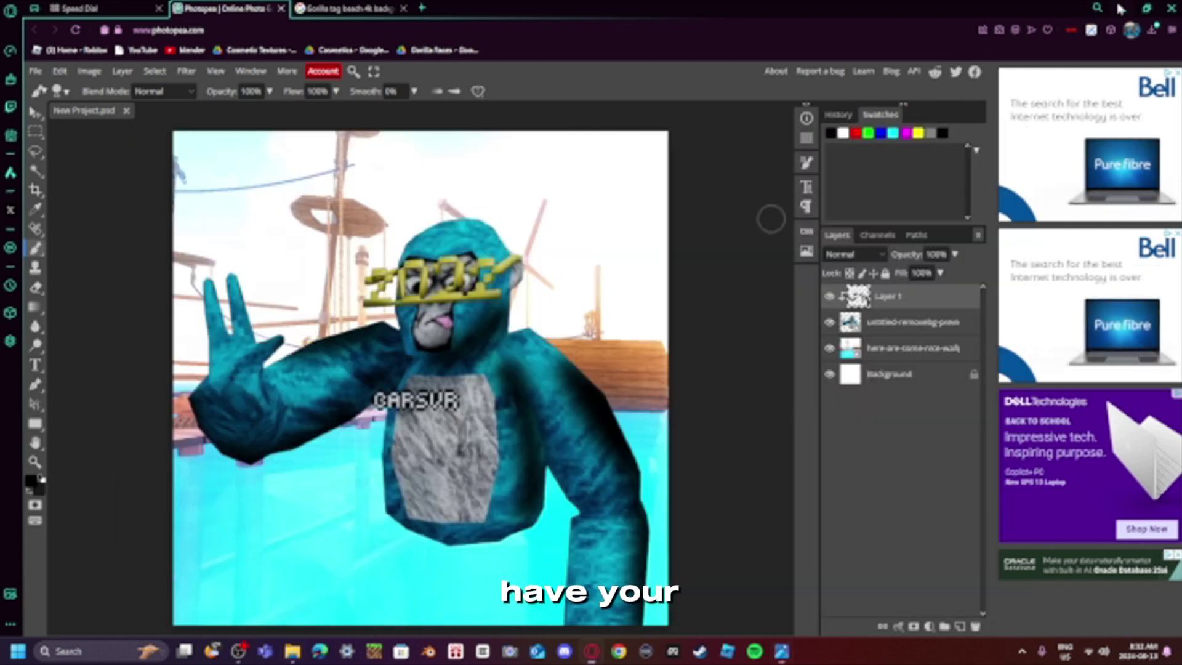
- Minimize the browser and view New Project.jpg in a restored Windows Photos window
{"action": "left_click", "coordinate": [1121, 8]}
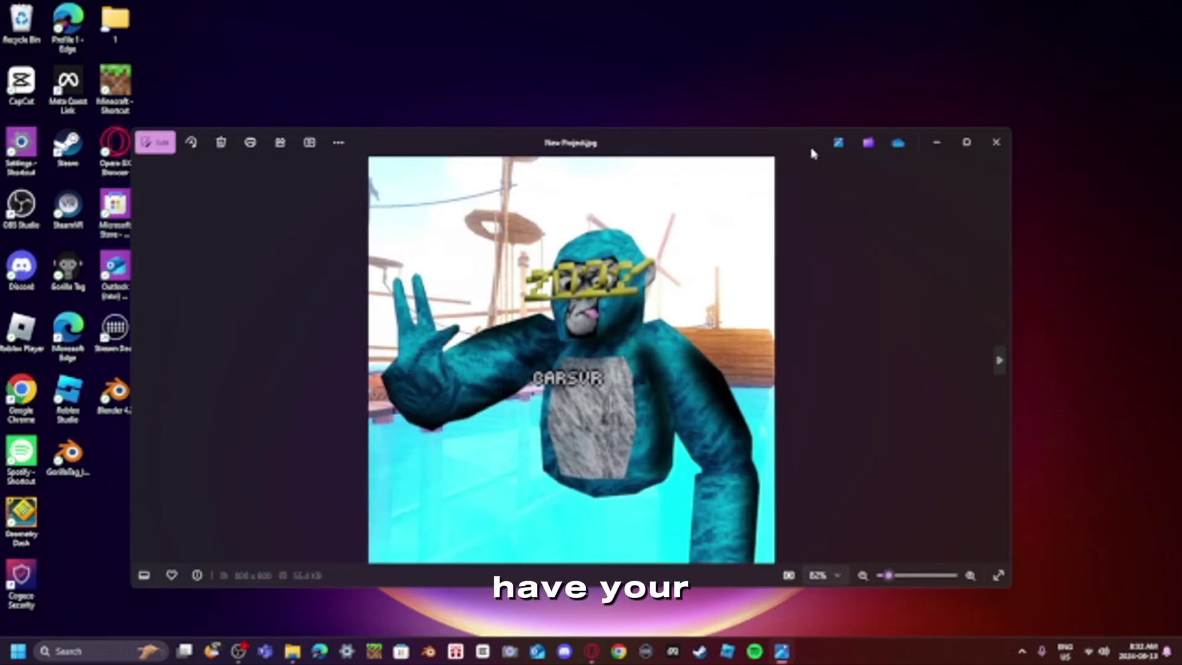
{"action": "left_click", "coordinate": [966, 143]}
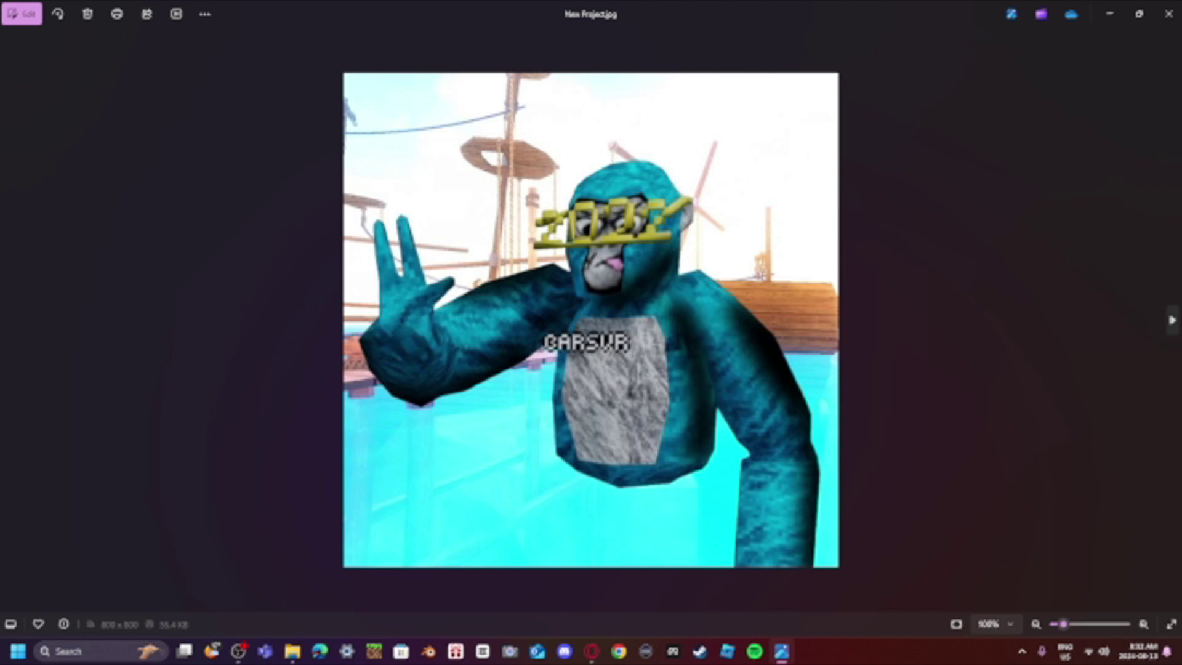
{"action": "left_click_drag", "start_coordinate": [835, 13], "coordinate": [811, 60]}
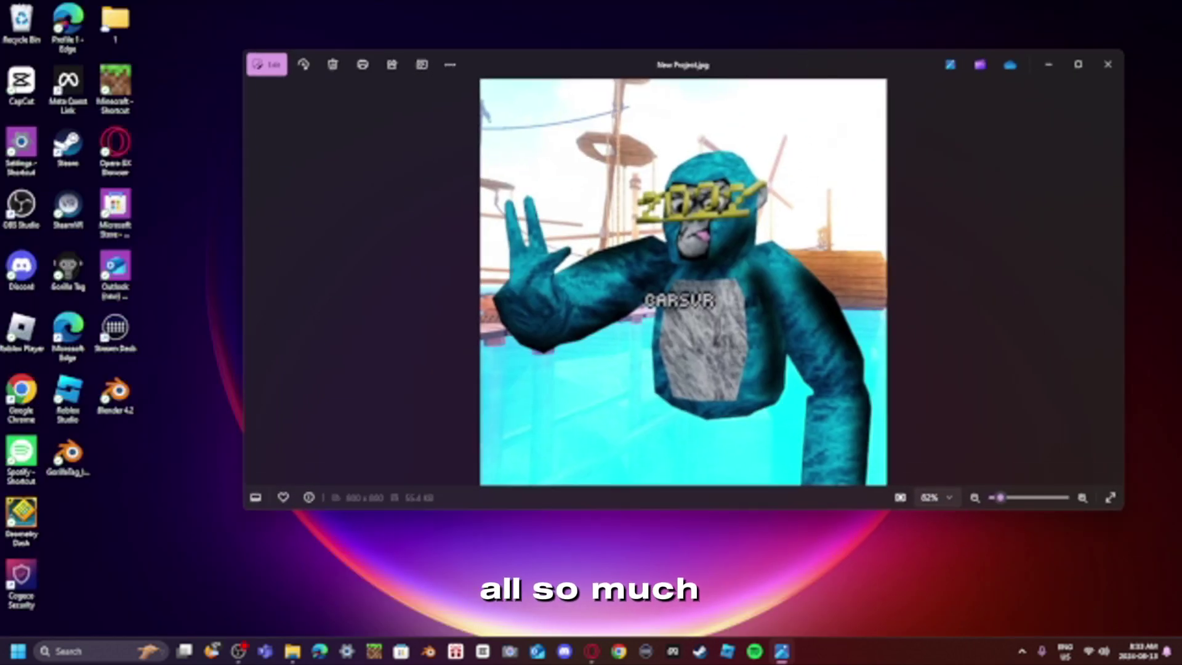